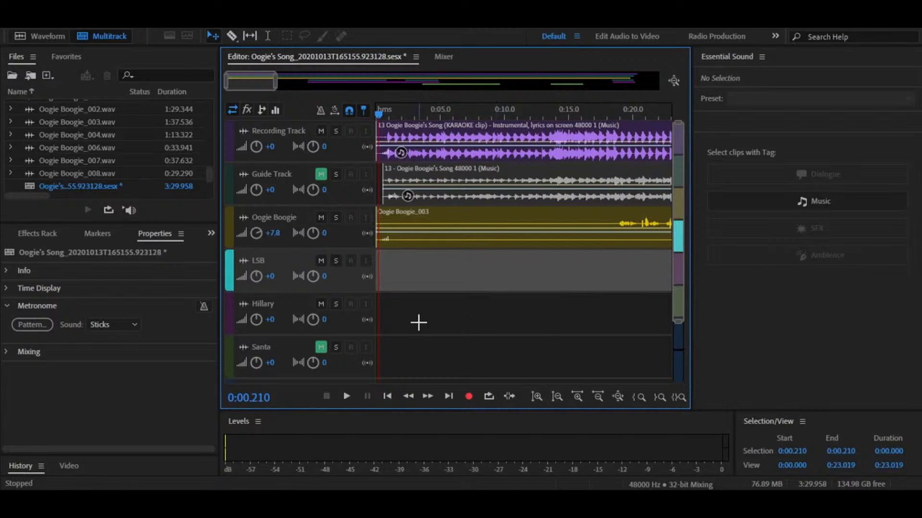
View the karaoke instrumental clip on the Recording Track in the waveform editor, and return to the multitrack session.
left_click_drag(670, 264, 677, 224)
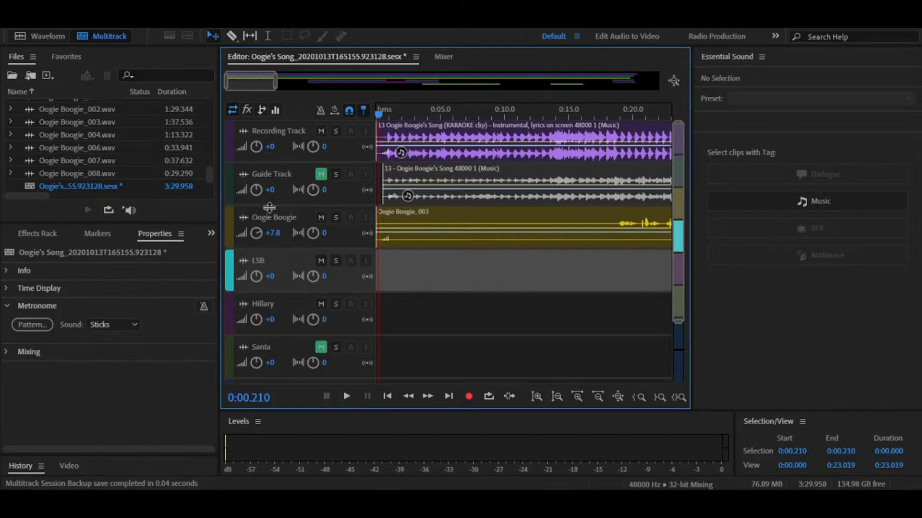
left_click(456, 144)
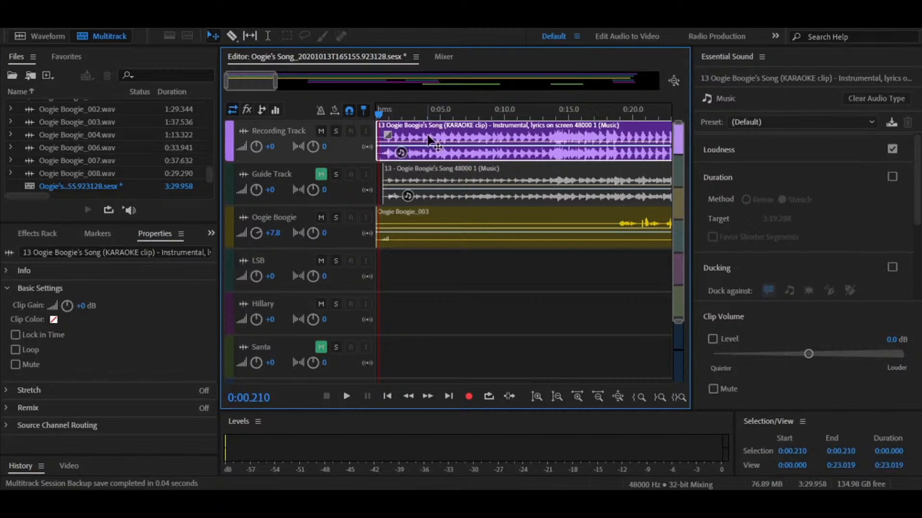
left_click(45, 37)
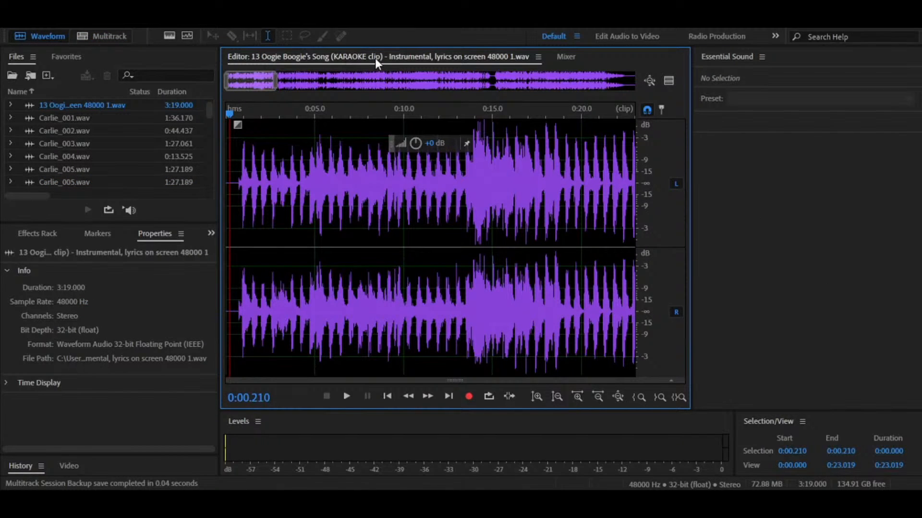
left_click(101, 35)
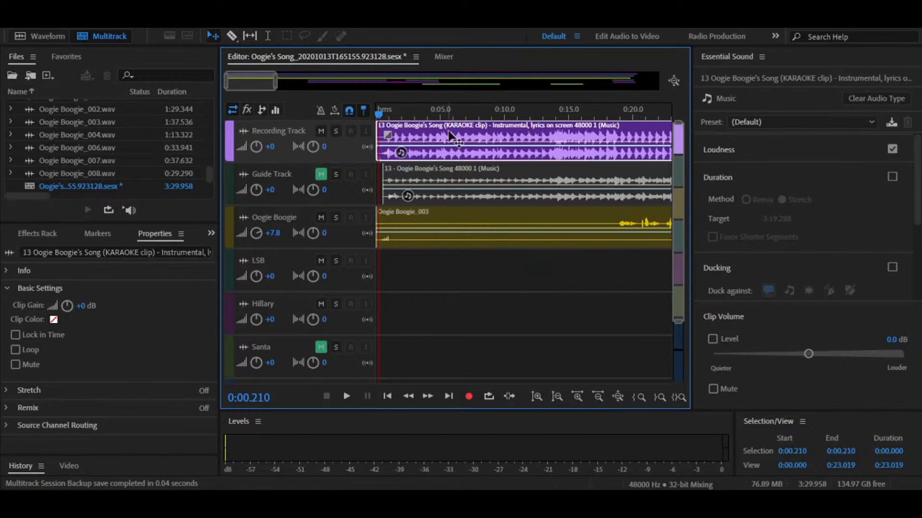
Move the Recording Track's karaoke clip about one second later in the timeline, and undo the move.
left_click_drag(445, 135, 466, 134)
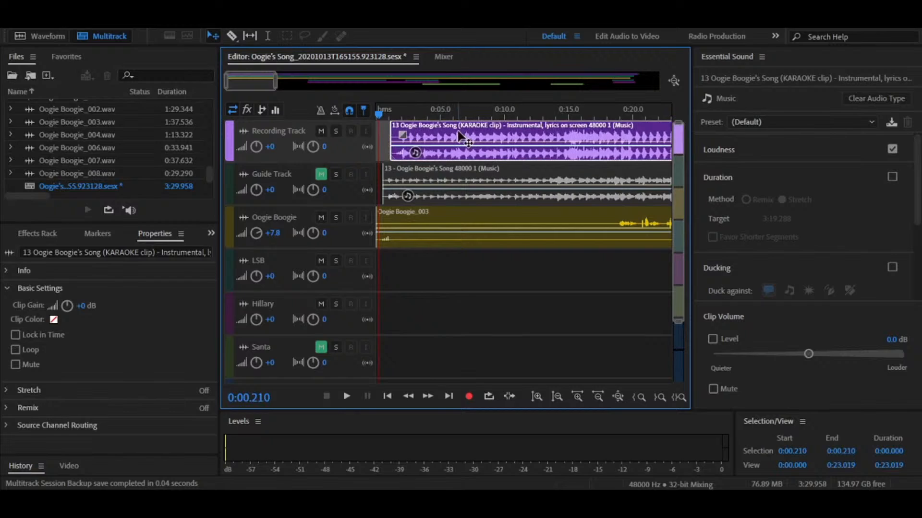
key("ctrl+z")
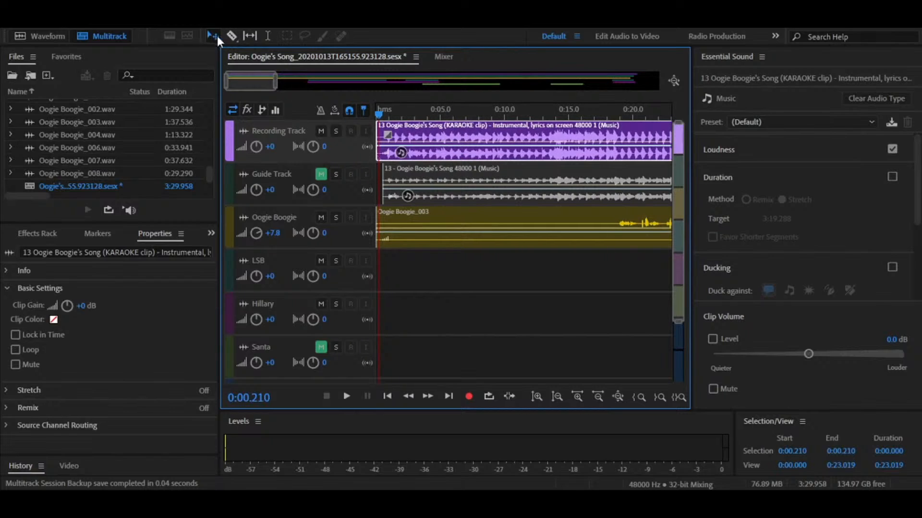
Split only the Recording Track clip at about 0:05.8 with the Razor, select its first part, and undo the split.
left_click(233, 36)
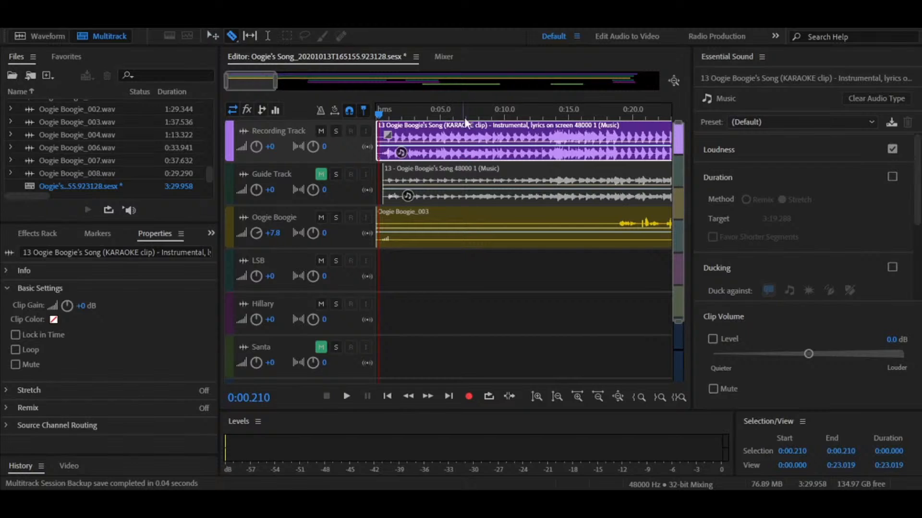
left_click(451, 138)
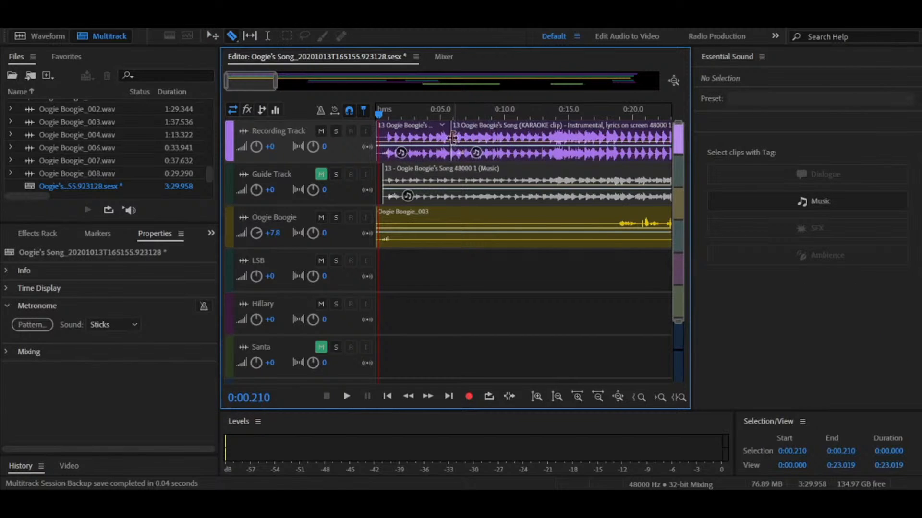
left_click(213, 36)
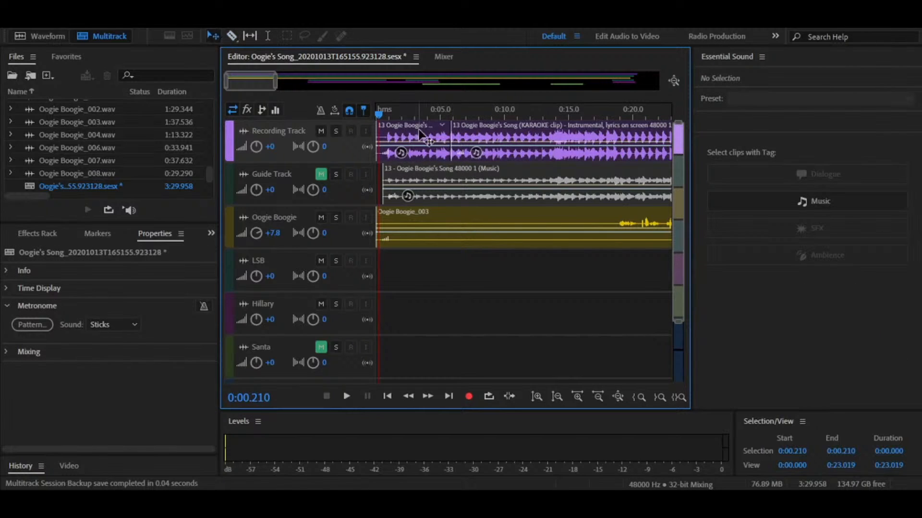
left_click(427, 139)
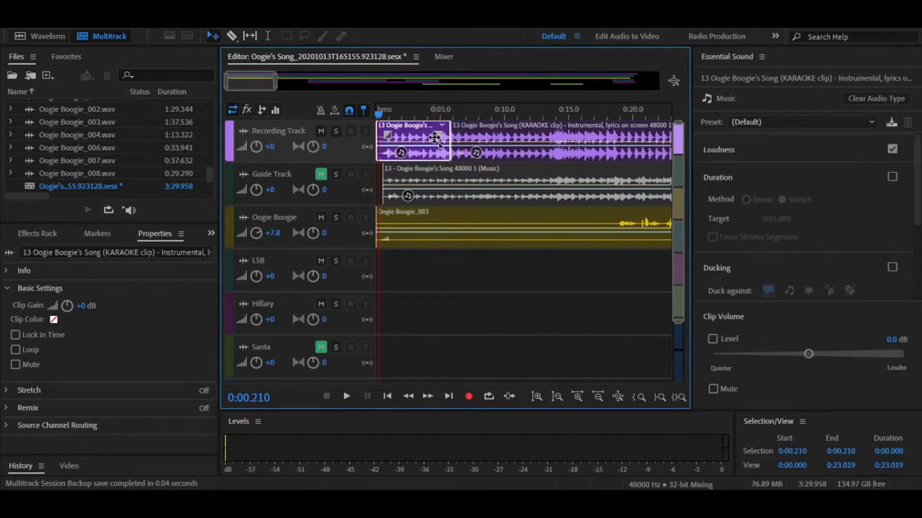
key("ctrl+z")
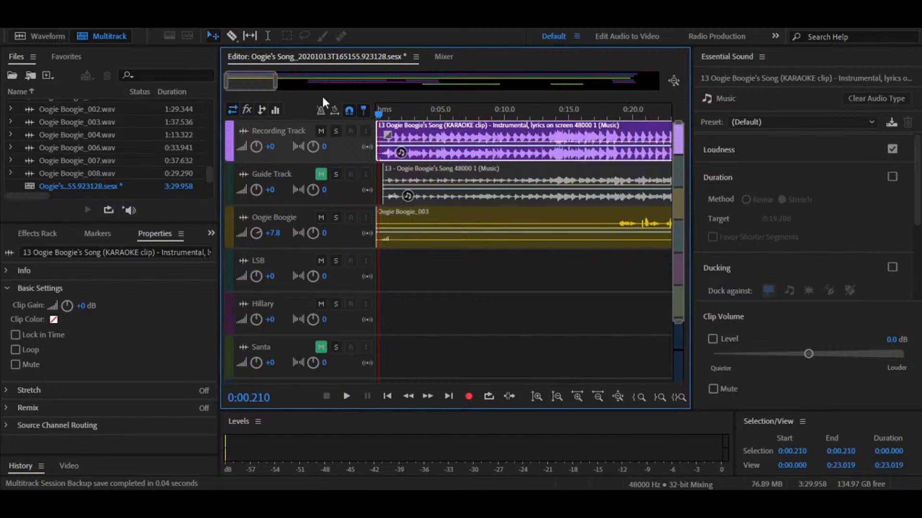
Split the clips on all tracks together at about 0:07 with the all-clips Razor, and undo the split.
left_click(231, 35)
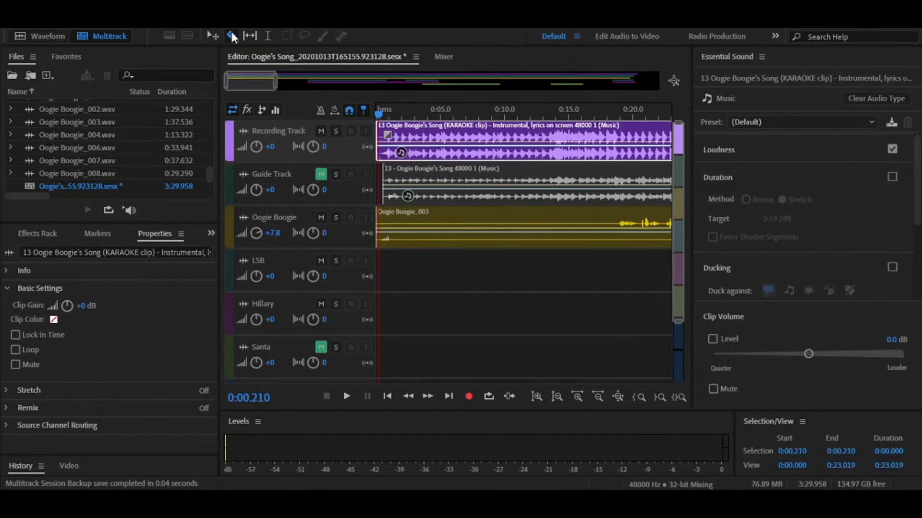
left_click(470, 139)
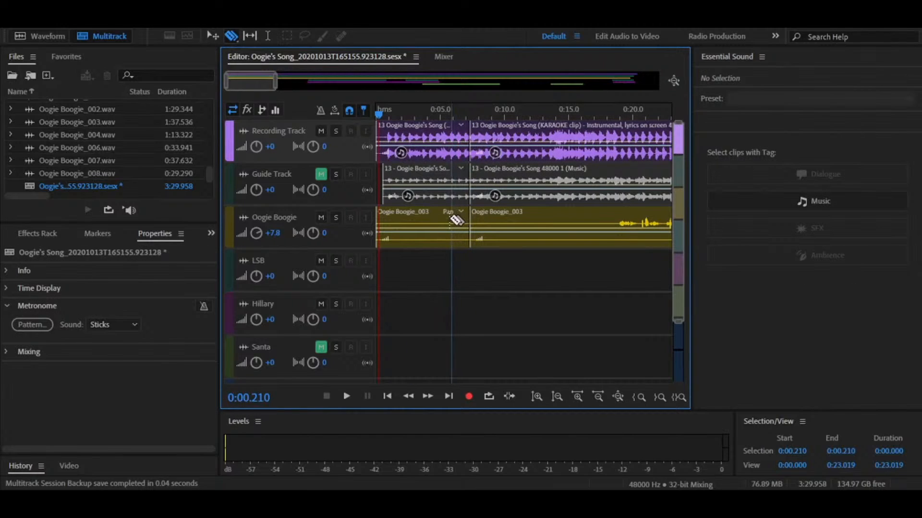
key("ctrl+z")
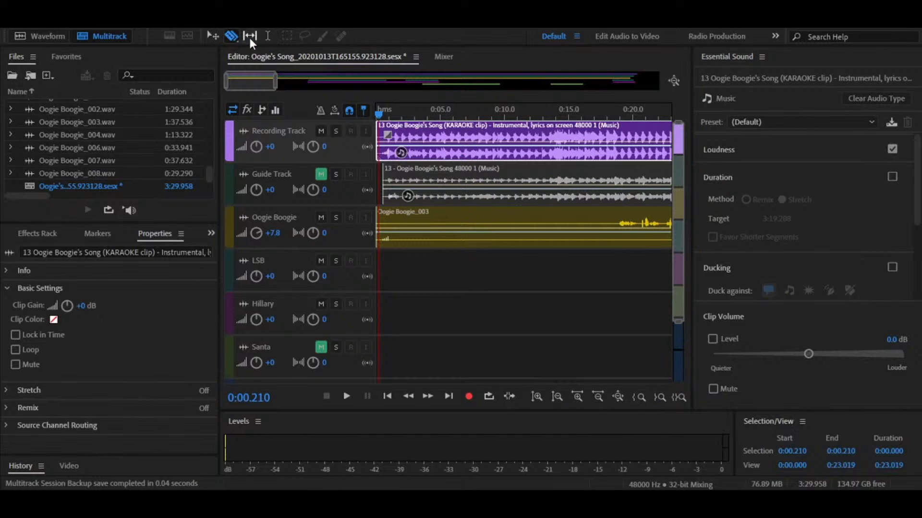
Razor the Oogie Boogie_003 clip at about 0:18 and 0:20 to isolate the first vocal phrase.
left_click(457, 180)
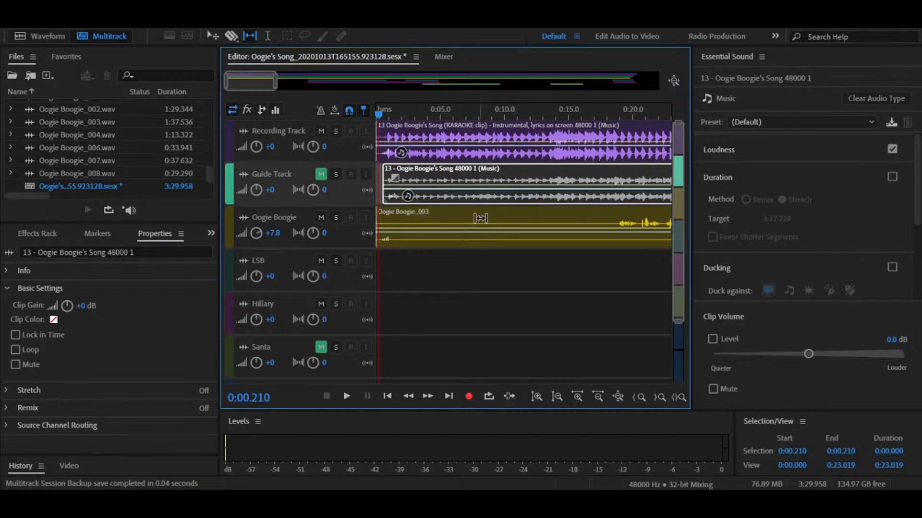
left_click(516, 220)
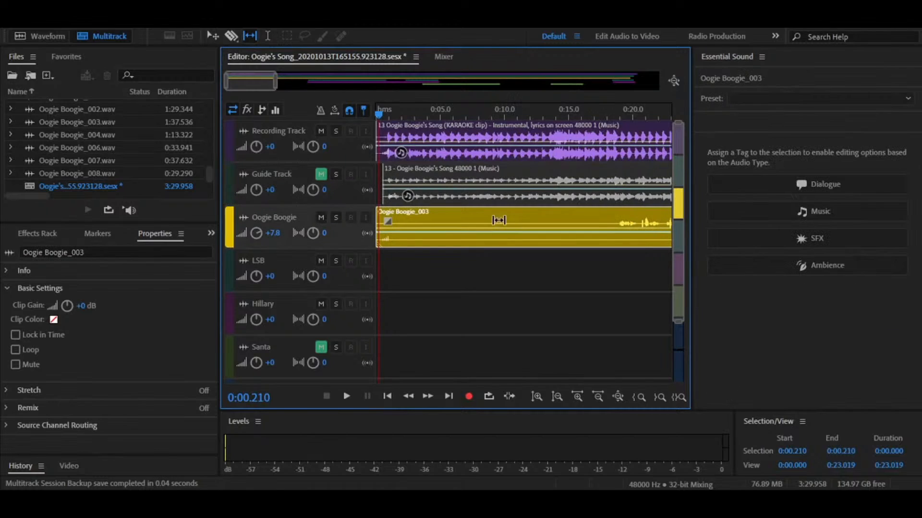
key("r")
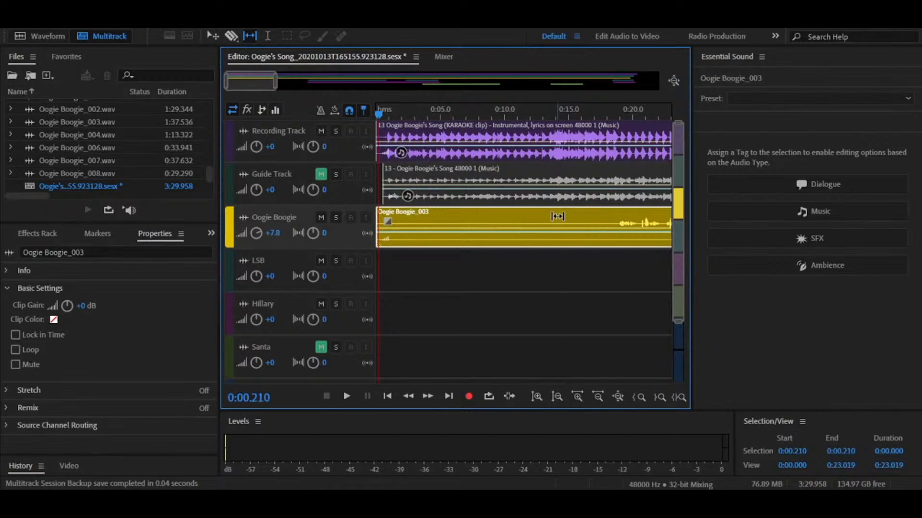
left_click(611, 222)
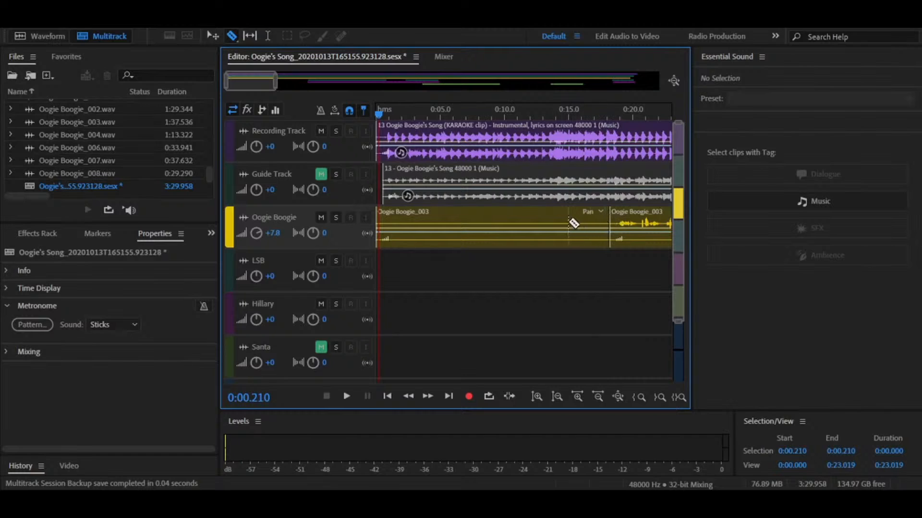
left_click(638, 224)
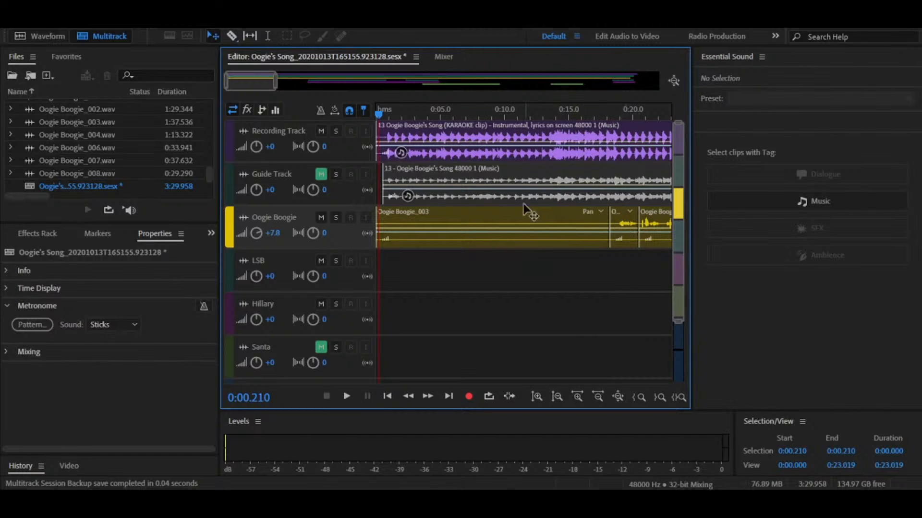
Slip the audio back and forth inside the short middle Oogie Boogie_003 segment, and return to the Move tool.
key("t")
left_click(626, 221)
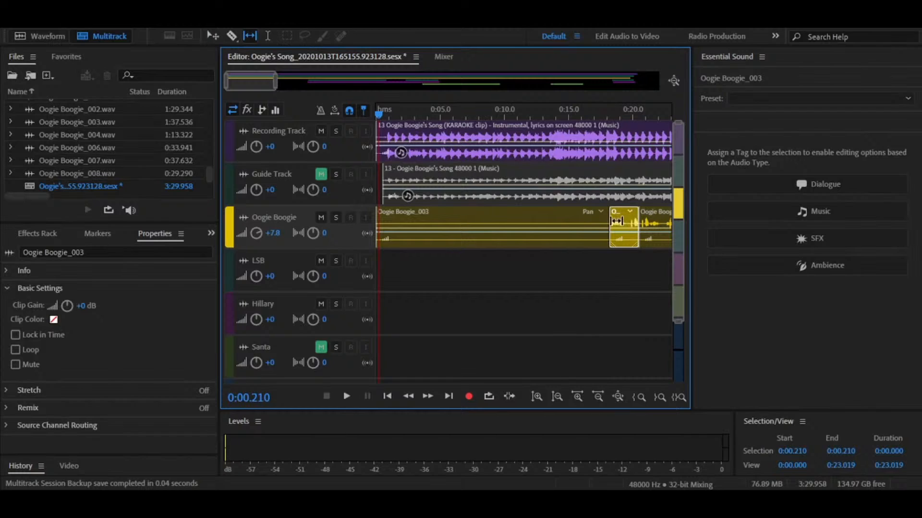
left_click_drag(617, 221, 623, 220)
left_click(212, 38)
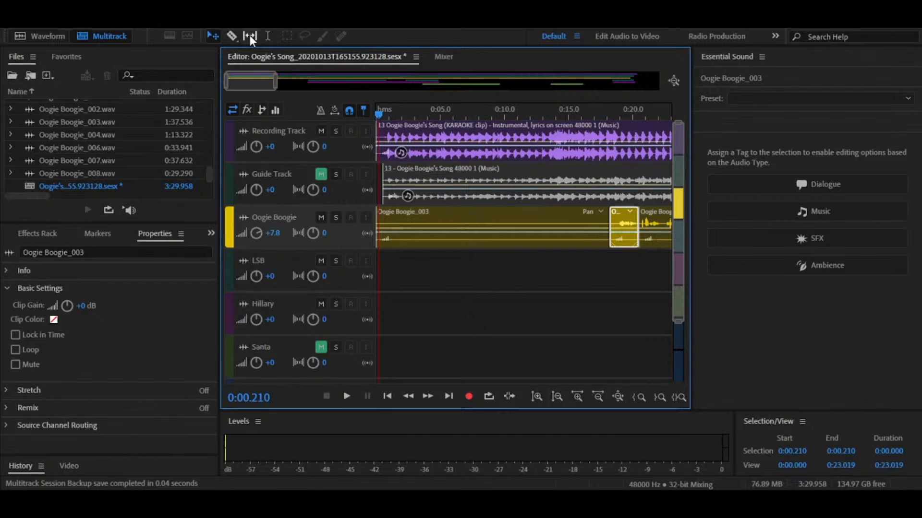
left_click(364, 108)
left_click(775, 36)
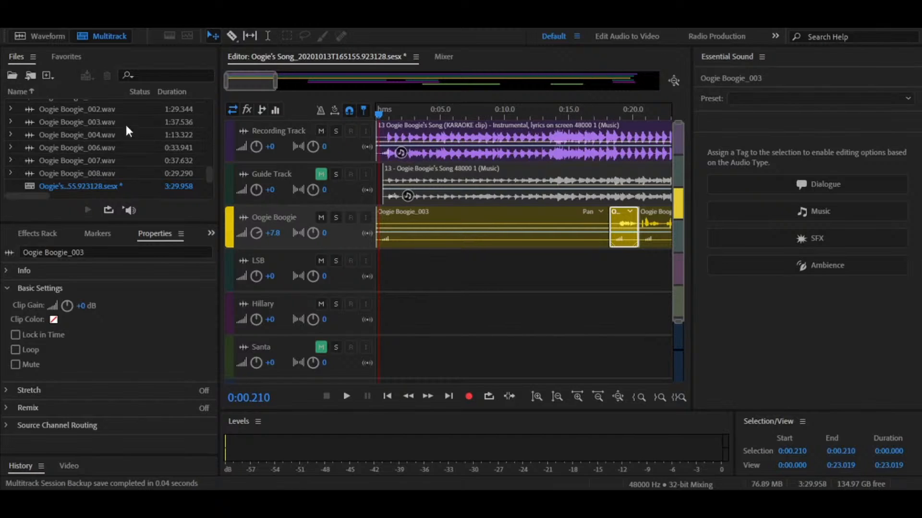
Look through the recorded voice files in the project's file list.
left_click(82, 145)
scroll(82, 143, "up", 5)
scroll(83, 138, "up", 2)
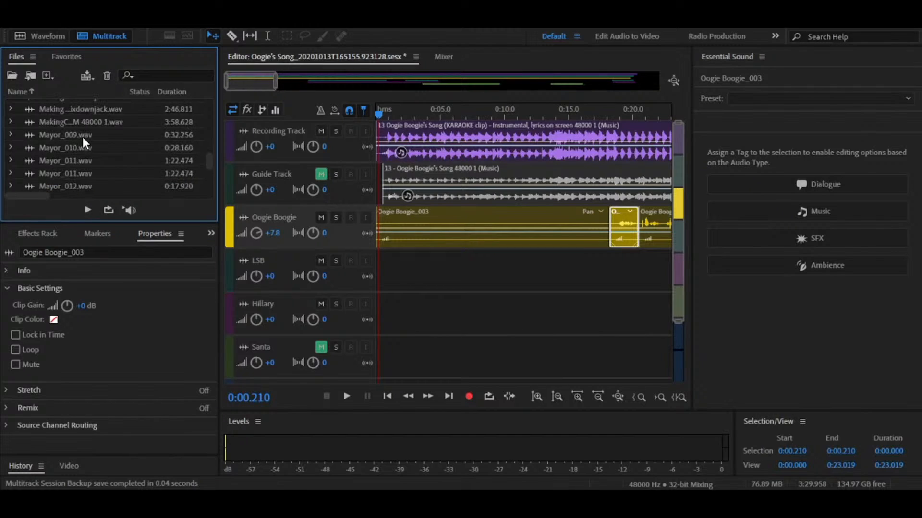
scroll(83, 139, "down", 2)
scroll(84, 140, "down", 1)
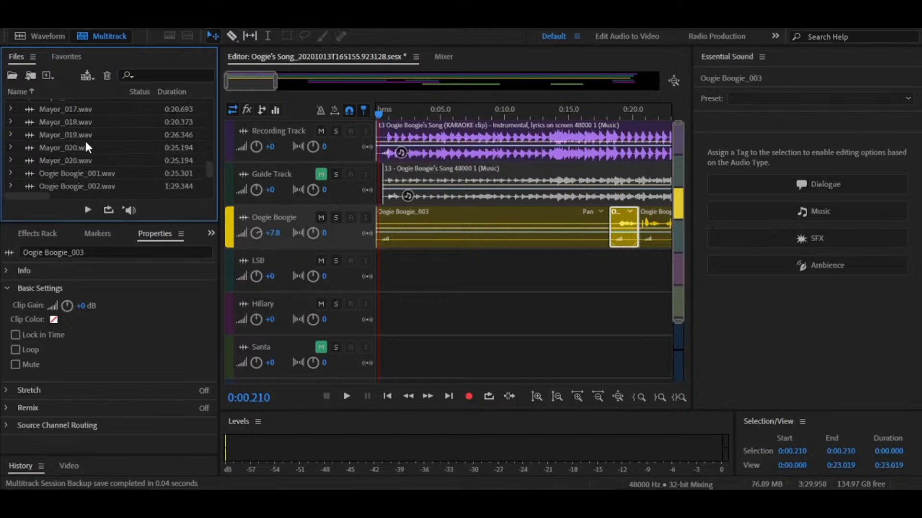
scroll(79, 154, "down", 2)
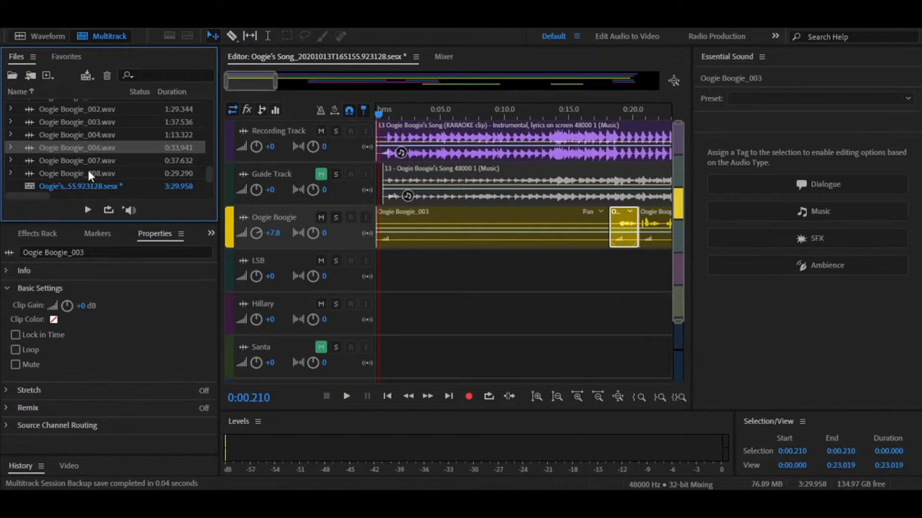
scroll(88, 170, "down", 1)
scroll(86, 166, "down", 1)
scroll(86, 173, "up", 2)
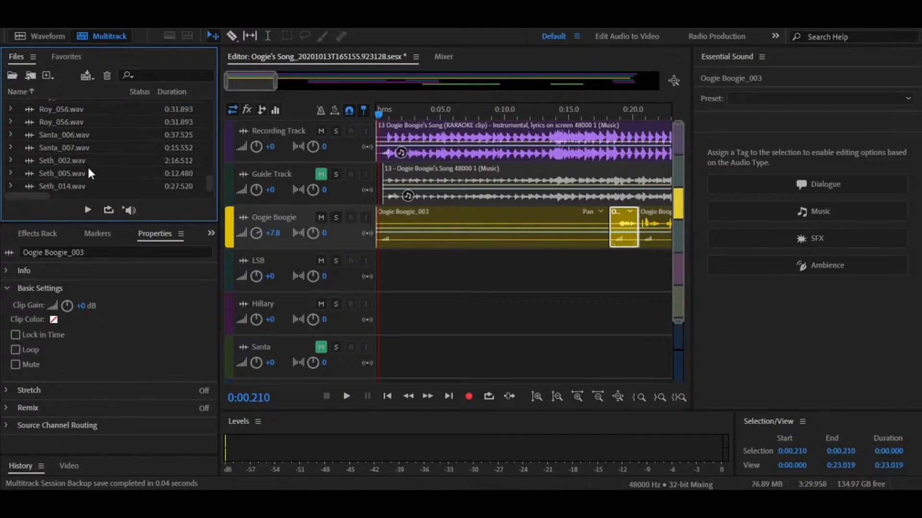
scroll(96, 172, "up", 3)
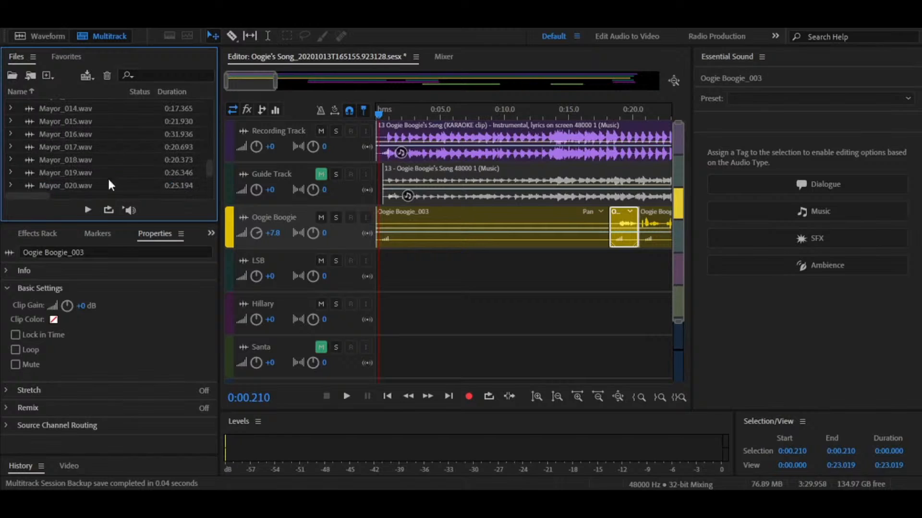
View the drives in the Media Browser, and compare the clip effects and track effects racks for Oogie Boogie.
left_click(36, 234)
left_click(13, 235)
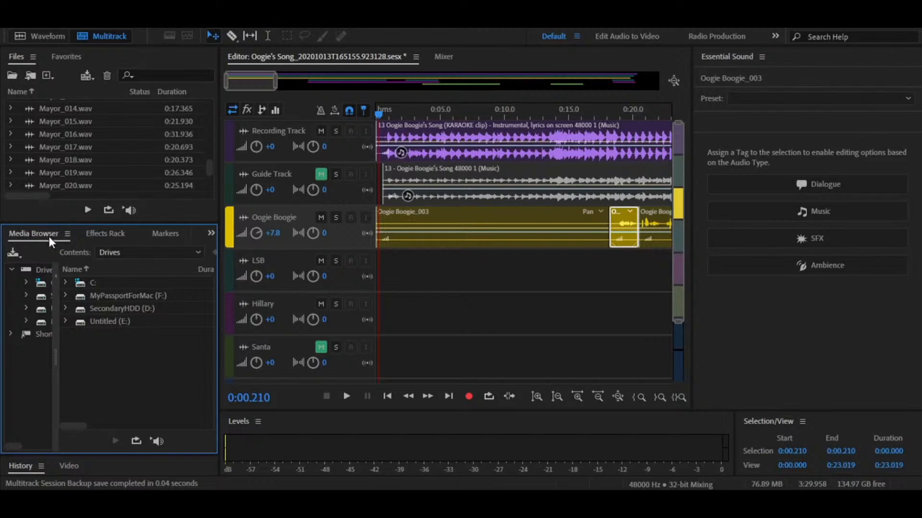
left_click(101, 235)
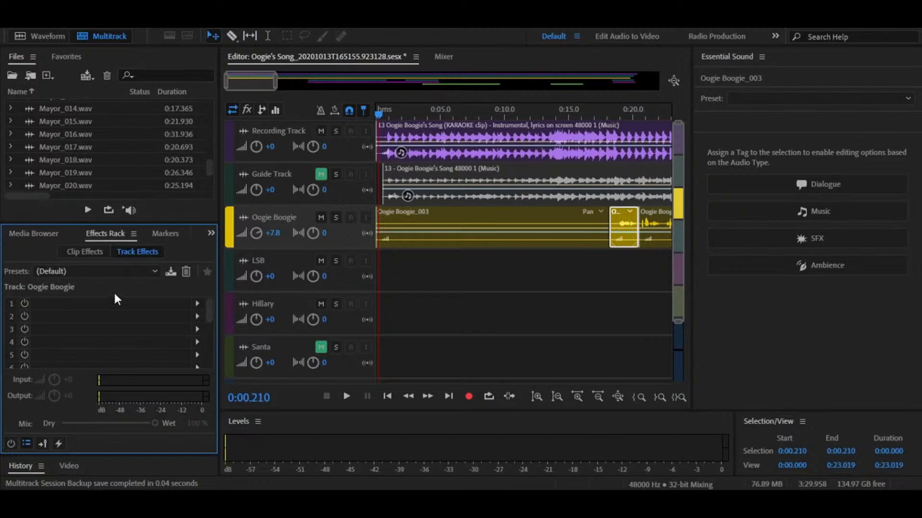
left_click(93, 251)
left_click(133, 252)
left_click(107, 251)
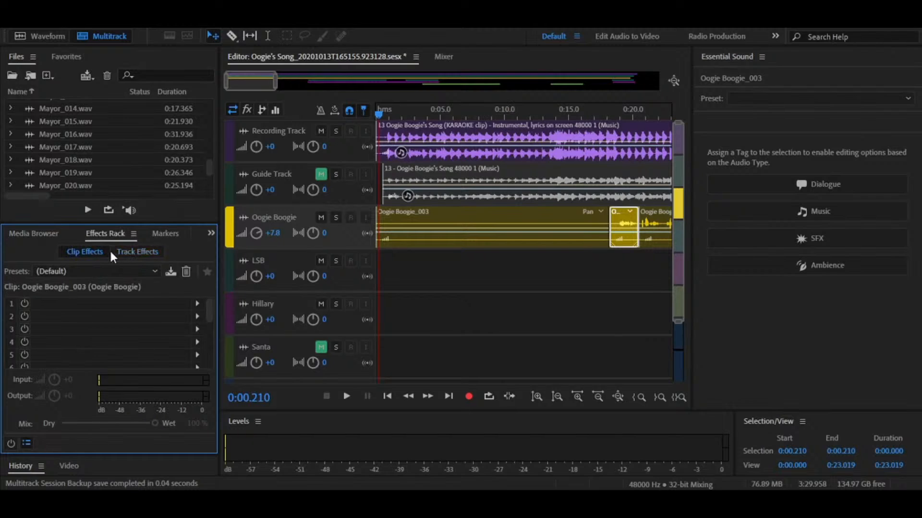
left_click(115, 252)
left_click(99, 251)
left_click(120, 252)
left_click(103, 252)
left_click(126, 252)
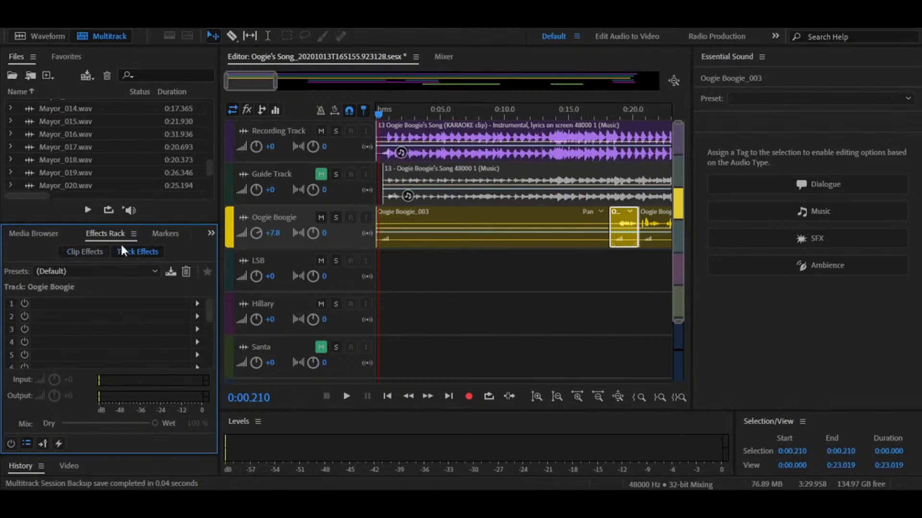
View the session's marker list, and inspect the source channel routing in the selected Oogie Boogie_003 clip's properties.
left_click(162, 235)
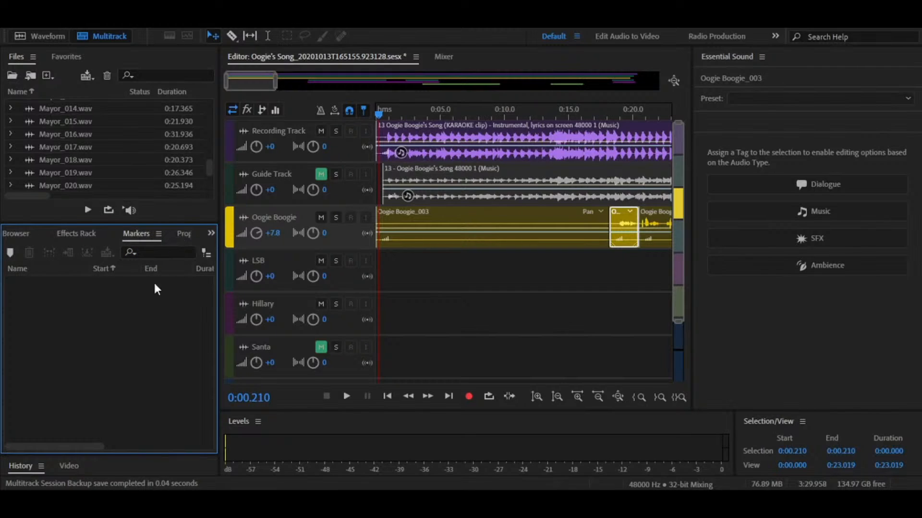
left_click(184, 233)
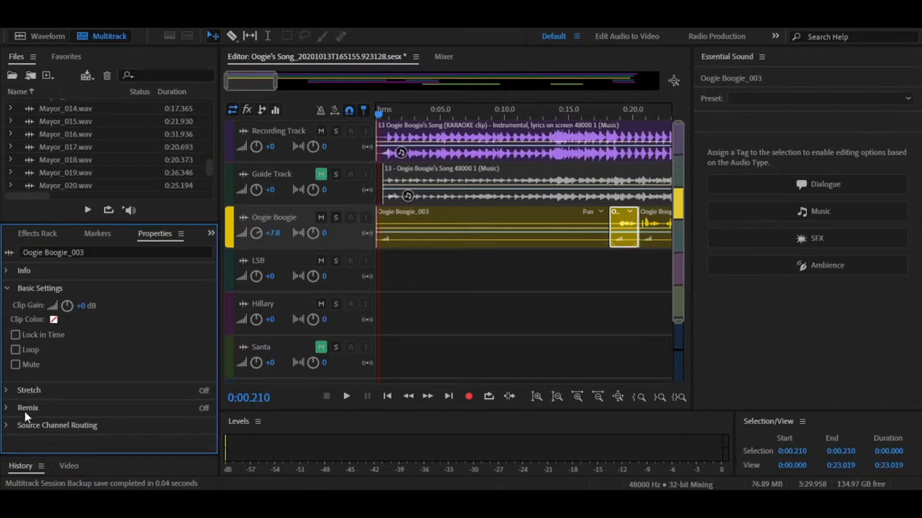
left_click(30, 426)
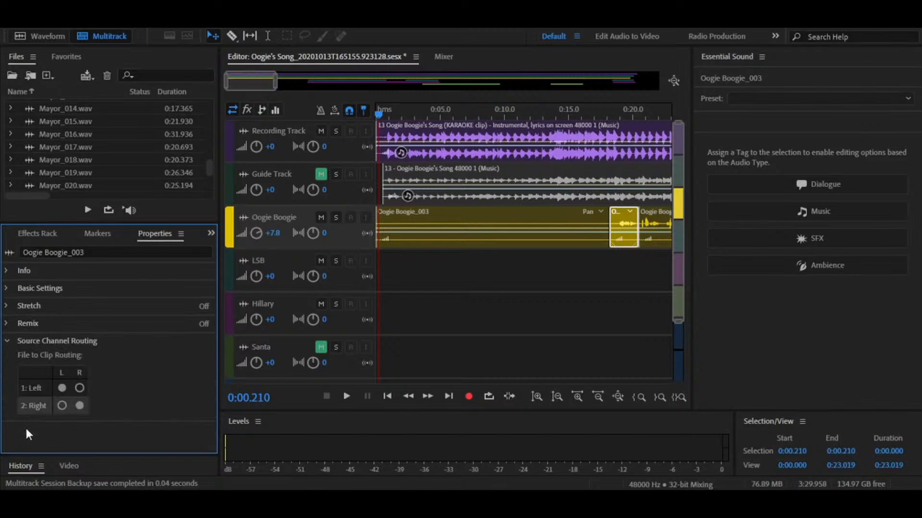
left_click(36, 342)
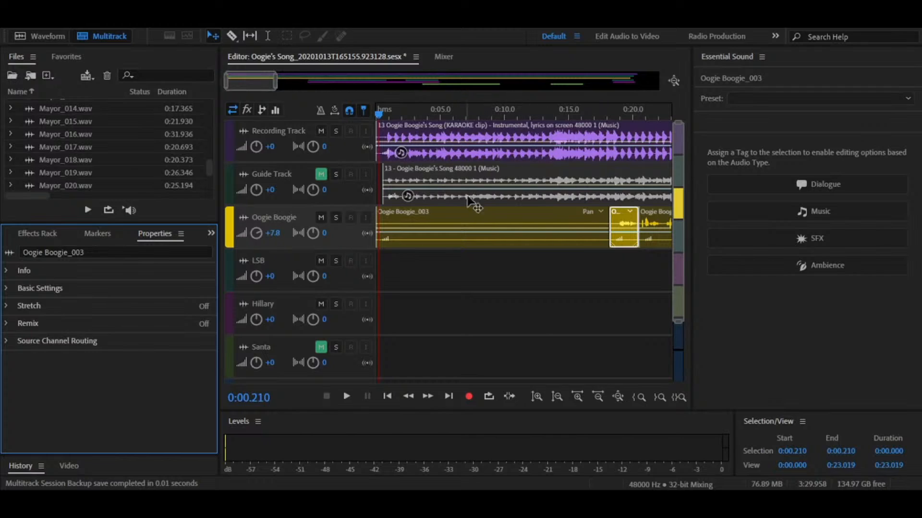
Inspect the Essential Sound settings for the Oogie Boogie karaoke instrumental clip on the Recording Track.
left_click_drag(281, 90, 254, 90)
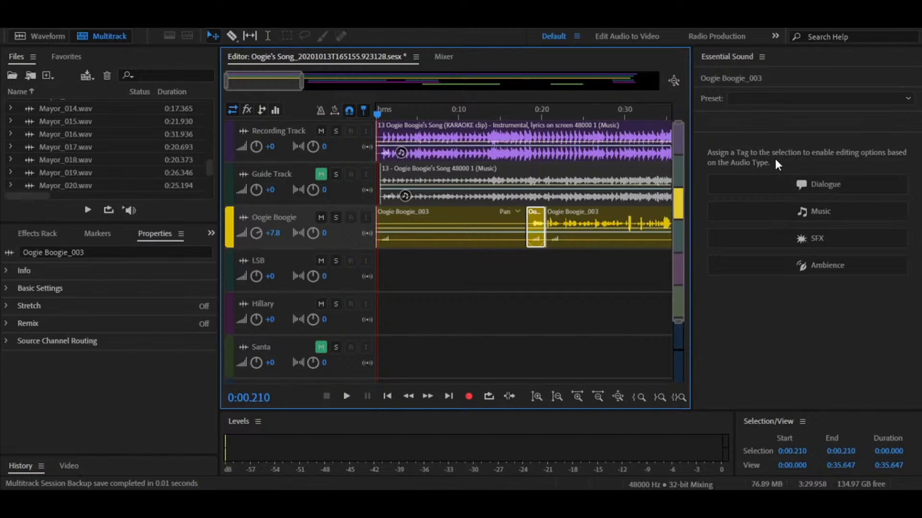
left_click(575, 151)
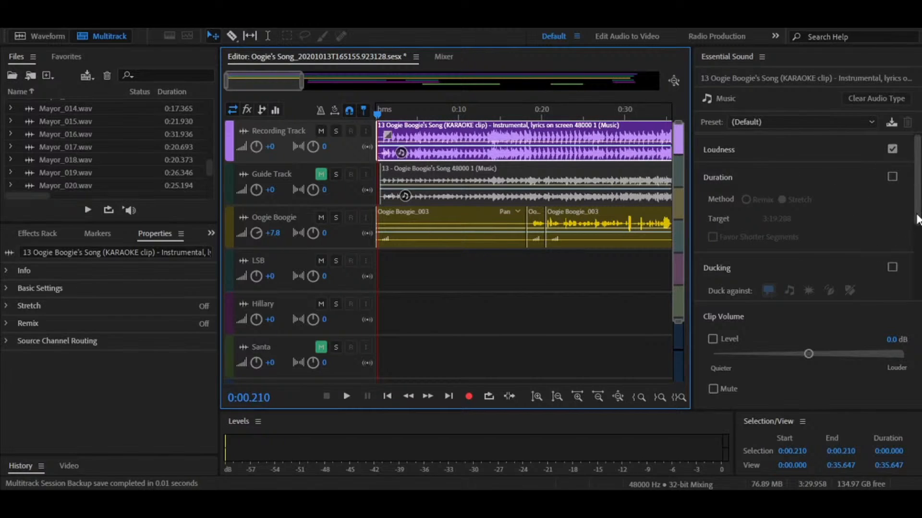
mouse_move(917, 198)
left_mouse_down()
mouse_move(919, 265)
mouse_move(919, 195)
left_mouse_up()
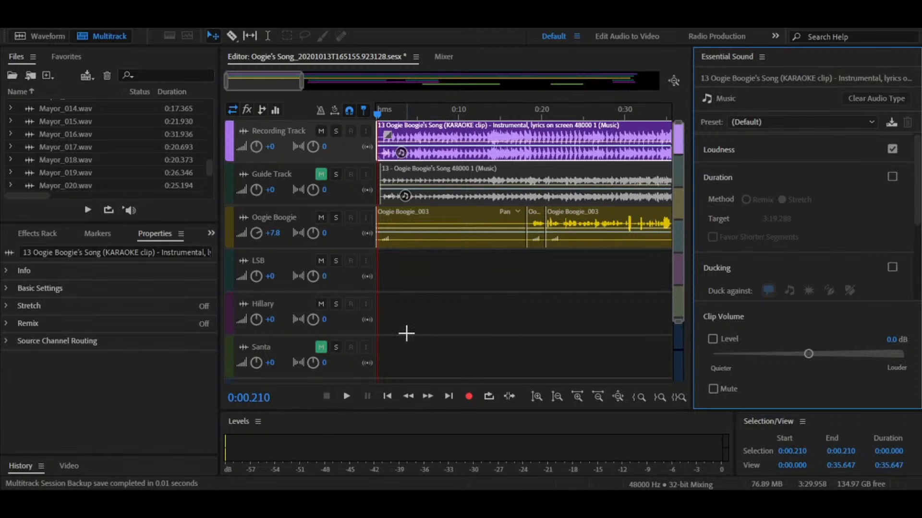
Play the session from 0:02.360 to about 0:12 and watch the output levels.
left_click(394, 128)
key("space")
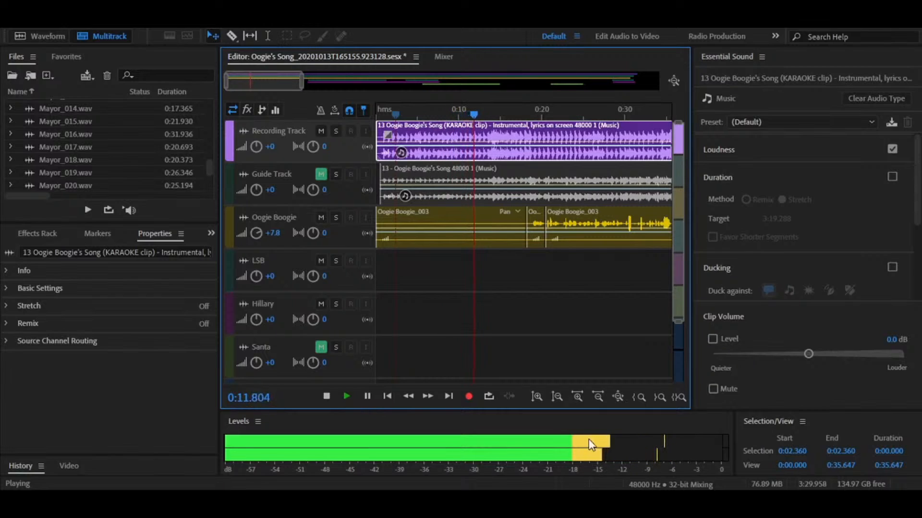
key("space")
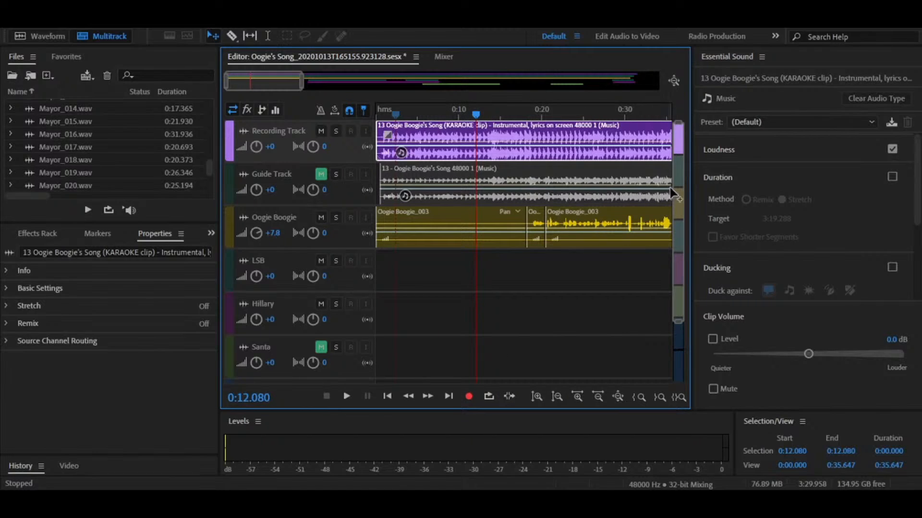
Rename Track 1 as Santa 2.
scroll(667, 202, "down", 3)
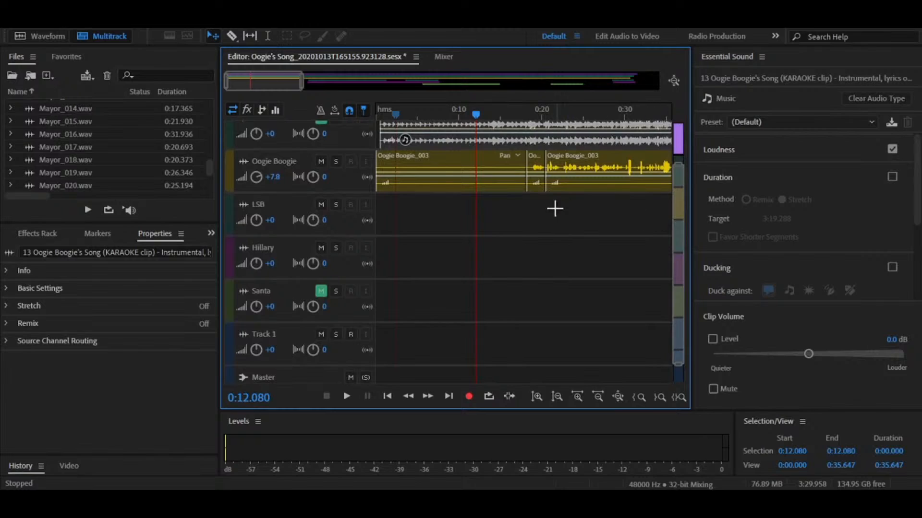
double_click(271, 334)
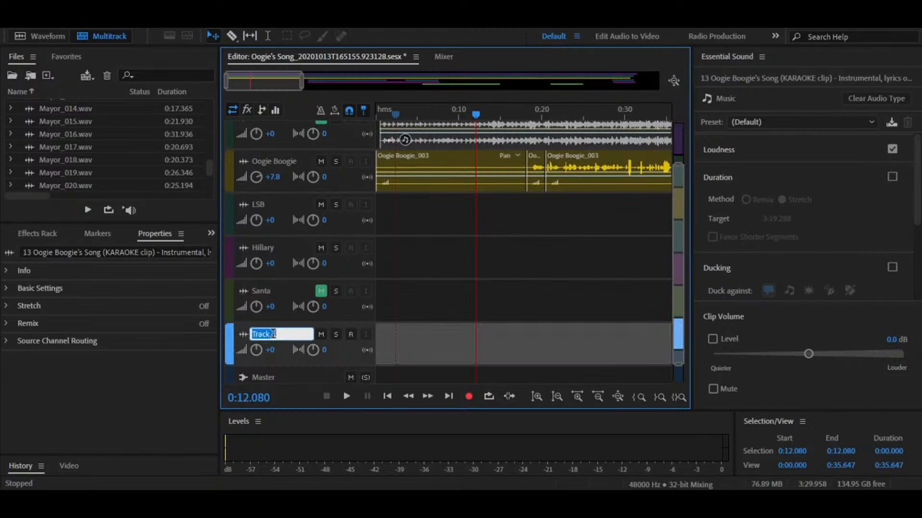
type("sA")
left_click(446, 304)
Unmute the Santa track, listen to Santa_006 from 1:35.227 to about 1:50, and mute the track again.
left_click_drag(271, 82, 459, 76)
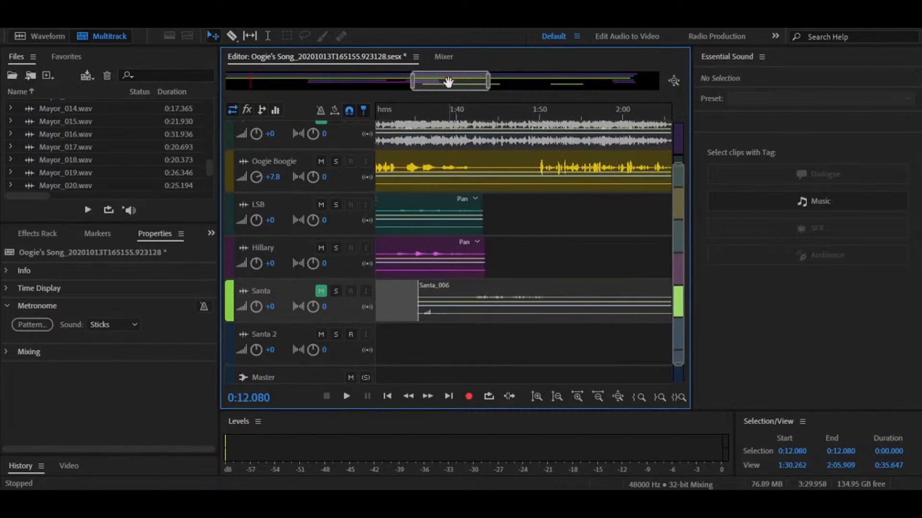
left_click(418, 114)
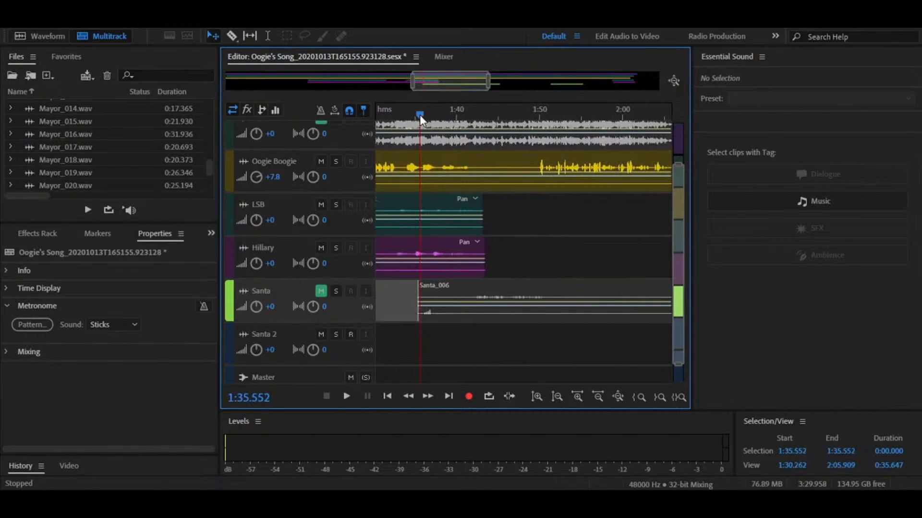
left_click(322, 291)
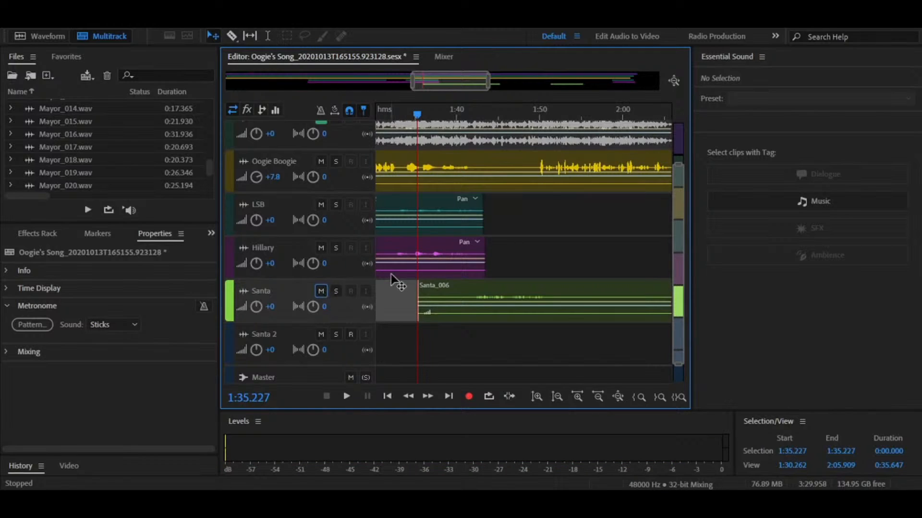
key("space")
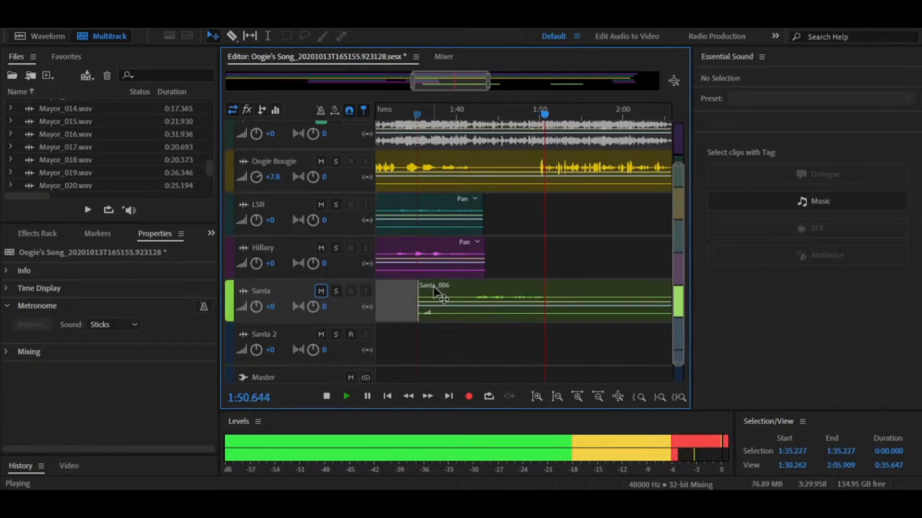
key("space")
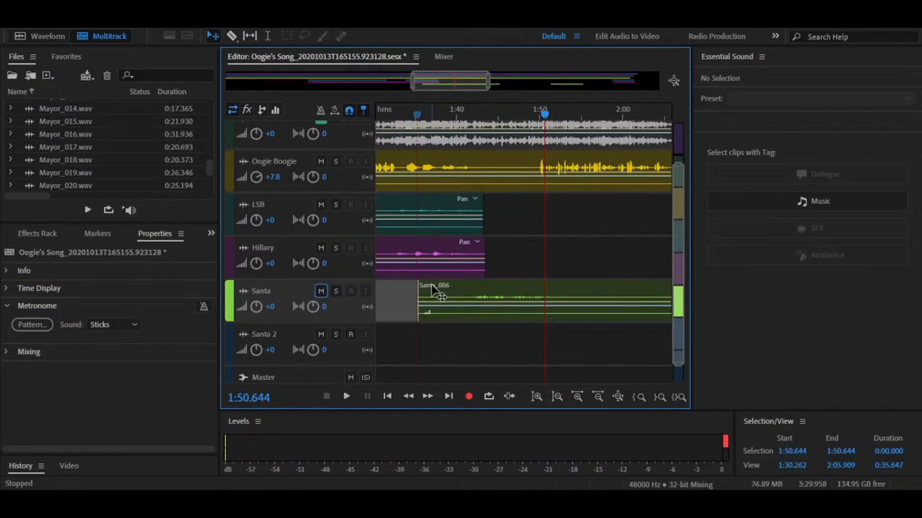
left_click(321, 292)
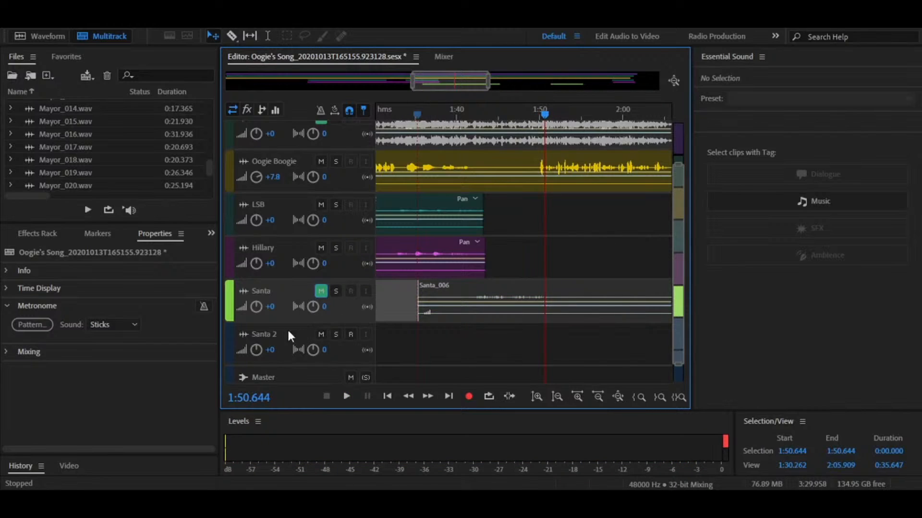
Place the playhead at 1:39.296, shortly before the Santa vocals, and unmute the Santa track.
left_click_drag(677, 275, 676, 293)
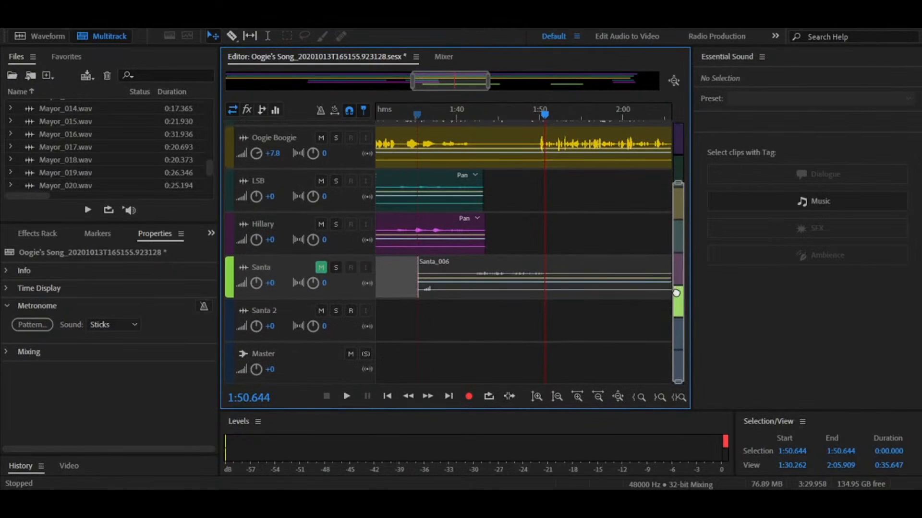
left_click(461, 113)
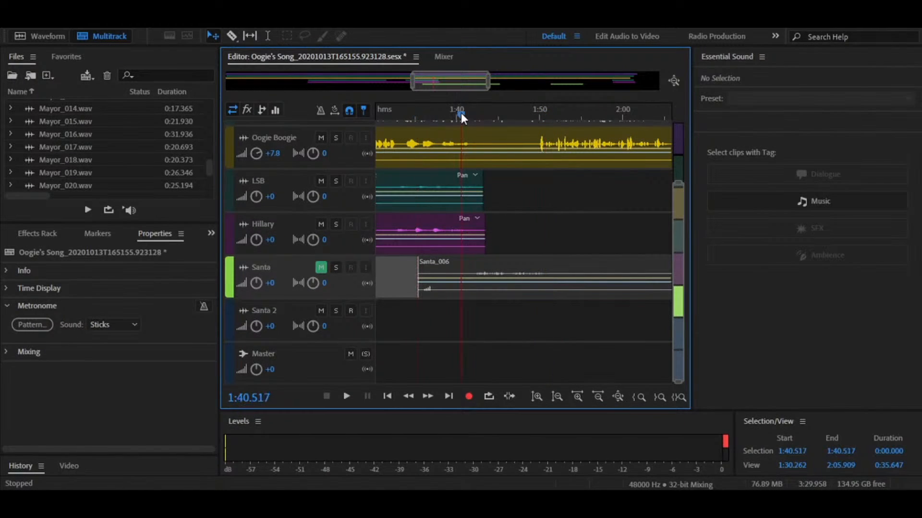
left_click_drag(461, 114, 452, 113)
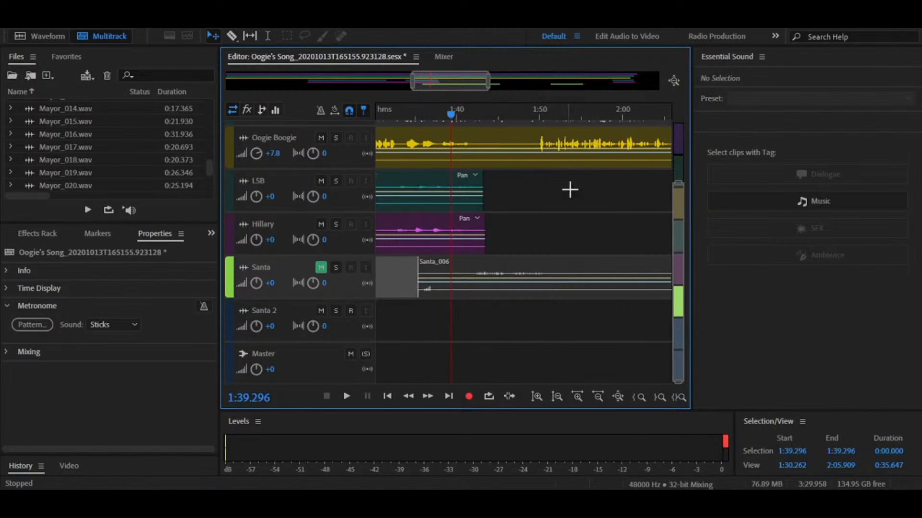
left_click(320, 268)
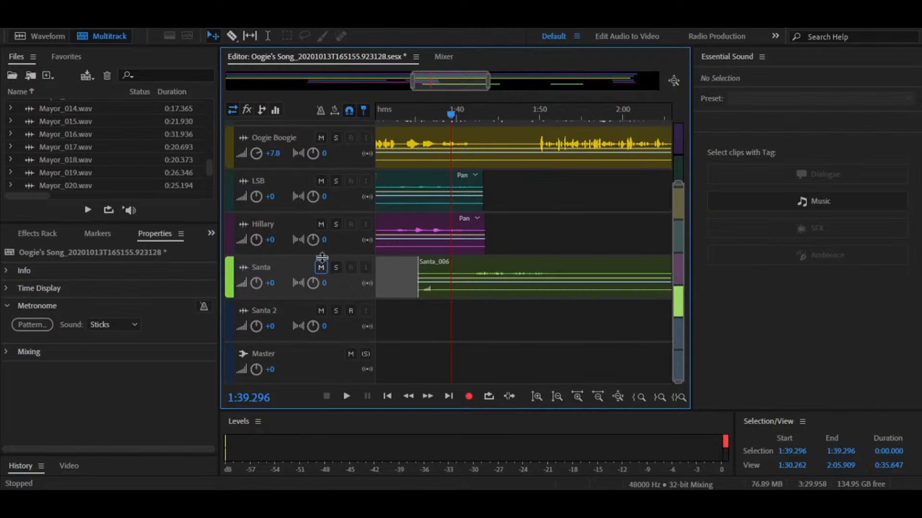
Try out muting and unmuting the Hillary, LSB and Oogie Boogie tracks.
left_click(321, 225)
left_click(320, 181)
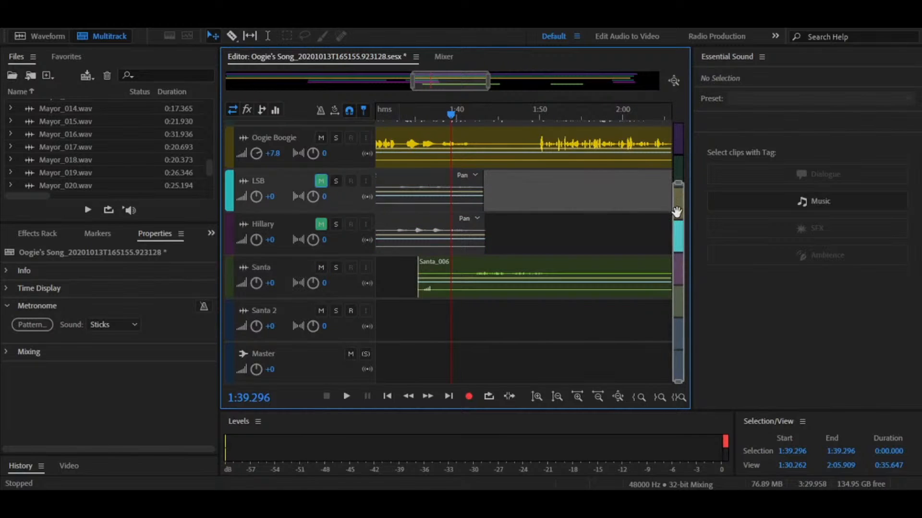
scroll(678, 204, "up", 2)
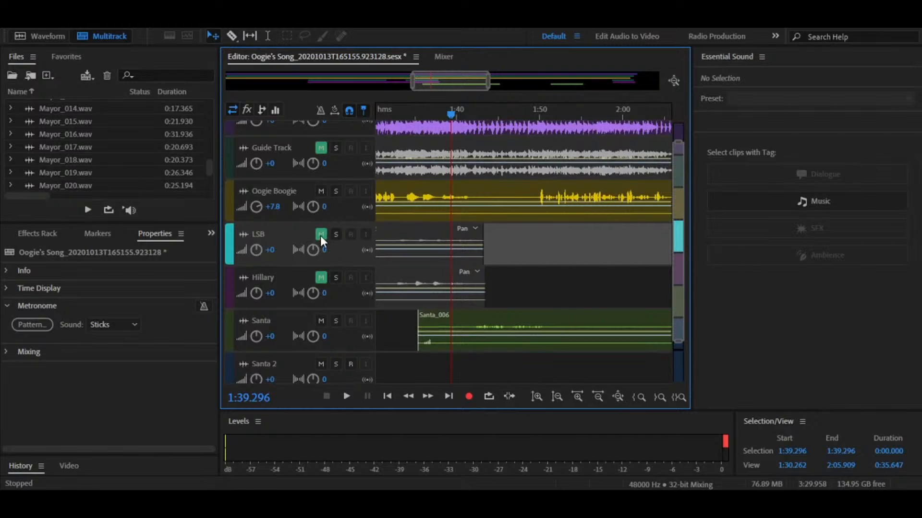
left_click(325, 277)
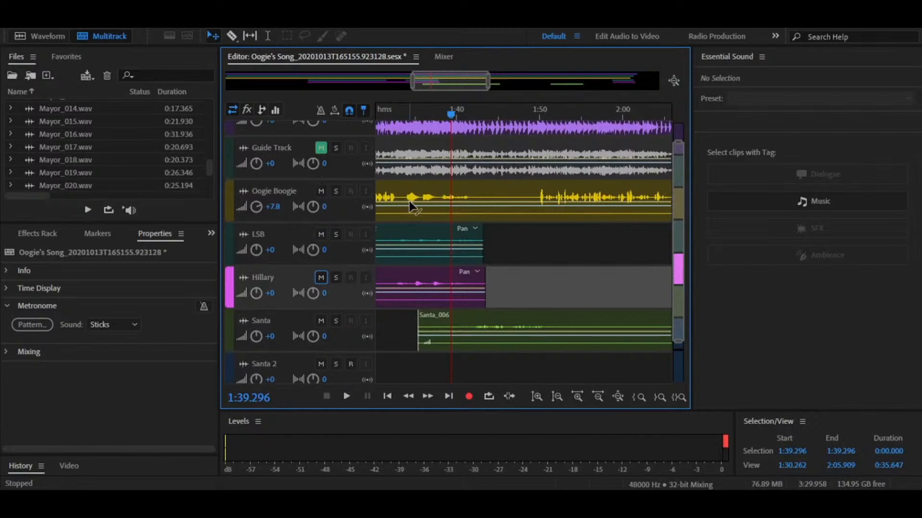
mouse_move(675, 193)
left_mouse_down()
mouse_move(677, 170)
mouse_move(675, 177)
left_mouse_up()
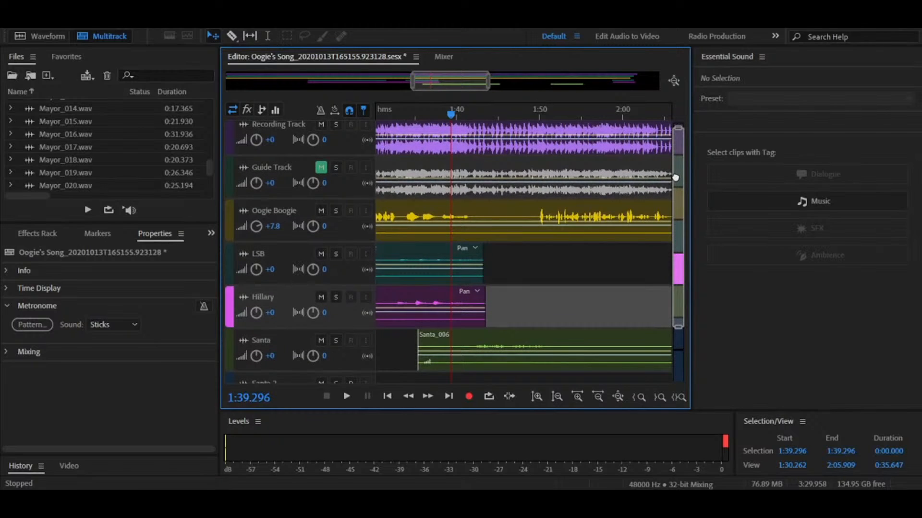
left_click(317, 212)
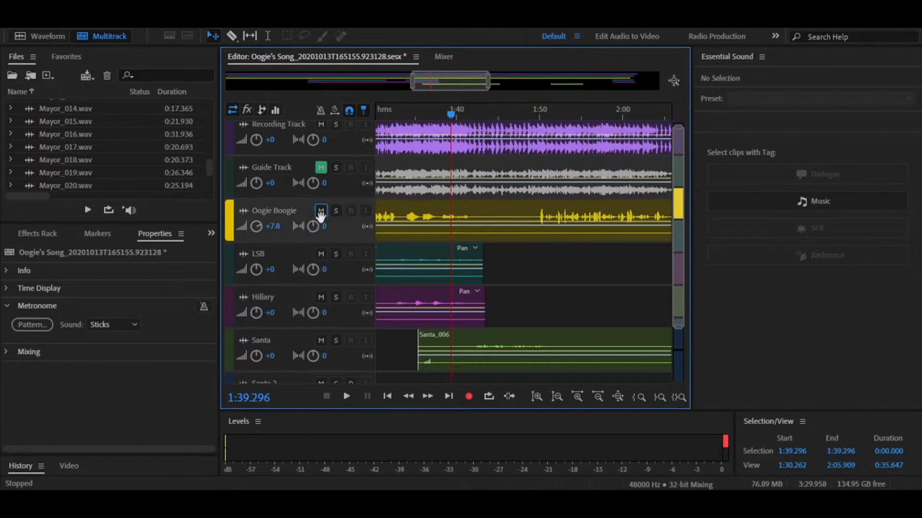
left_click(317, 254)
left_click(322, 296)
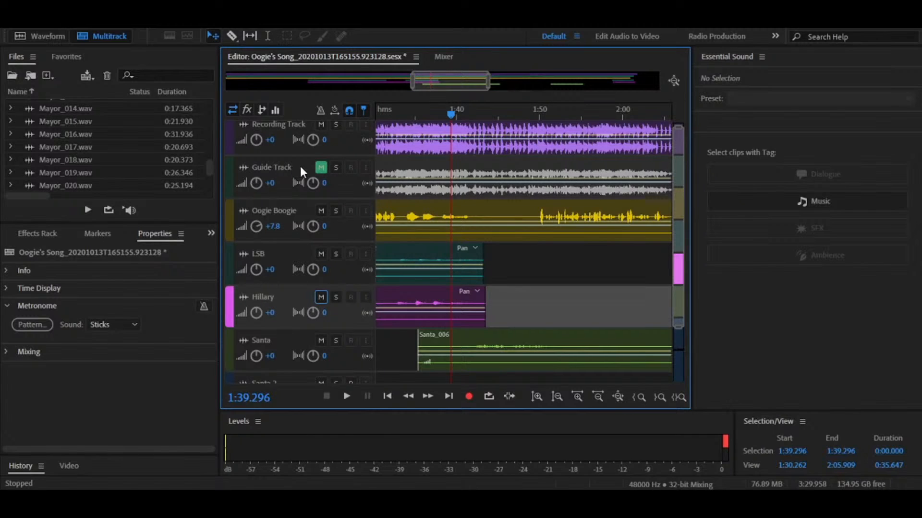
Arm the Santa 2 track for recording, and briefly switch its input monitoring on and off.
left_click_drag(673, 172, 674, 159)
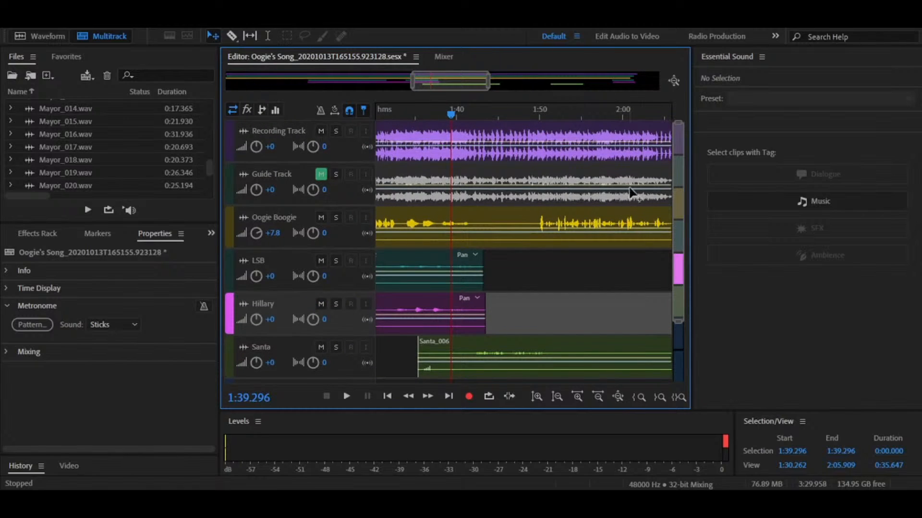
scroll(686, 219, "down", 3)
scroll(685, 218, "down", 1)
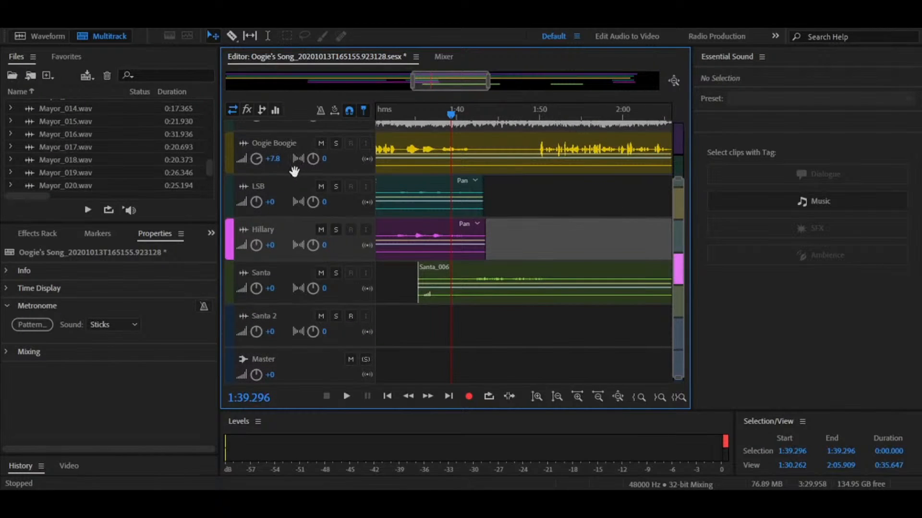
left_click(350, 278)
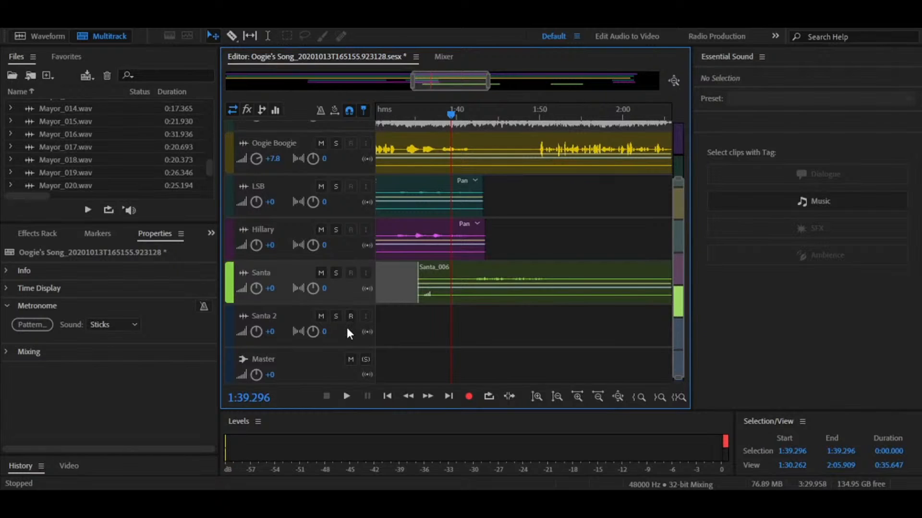
left_click(394, 325)
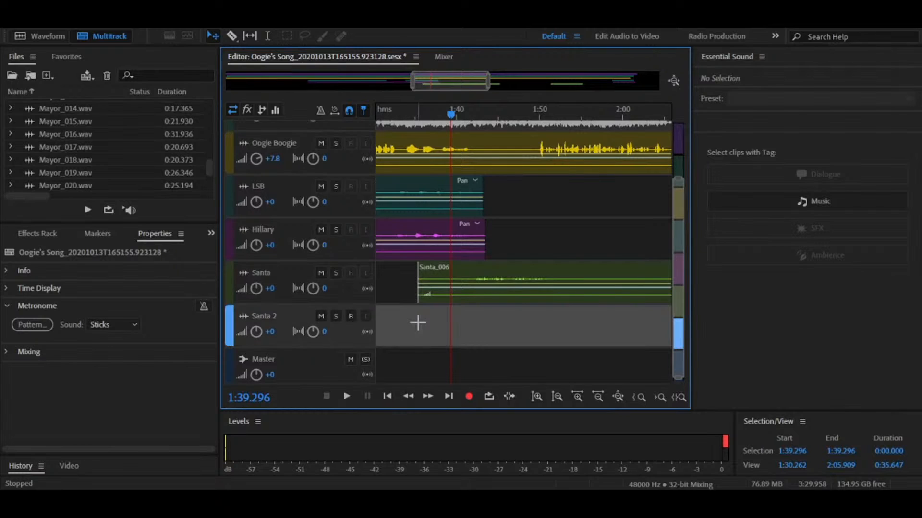
left_click(351, 318)
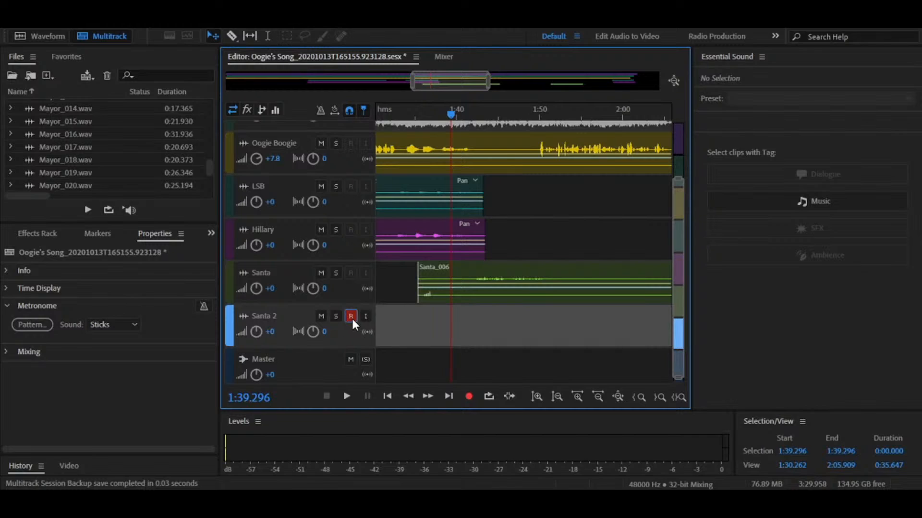
left_click(366, 317)
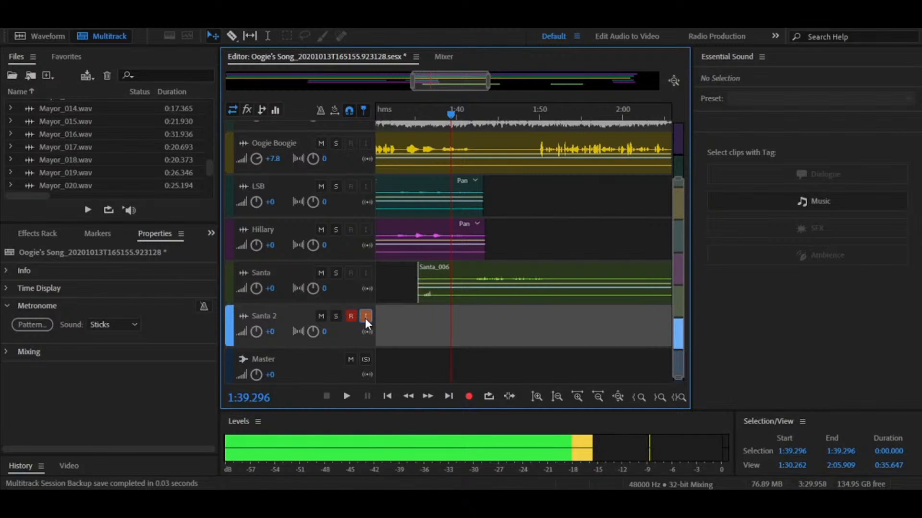
left_click(365, 318)
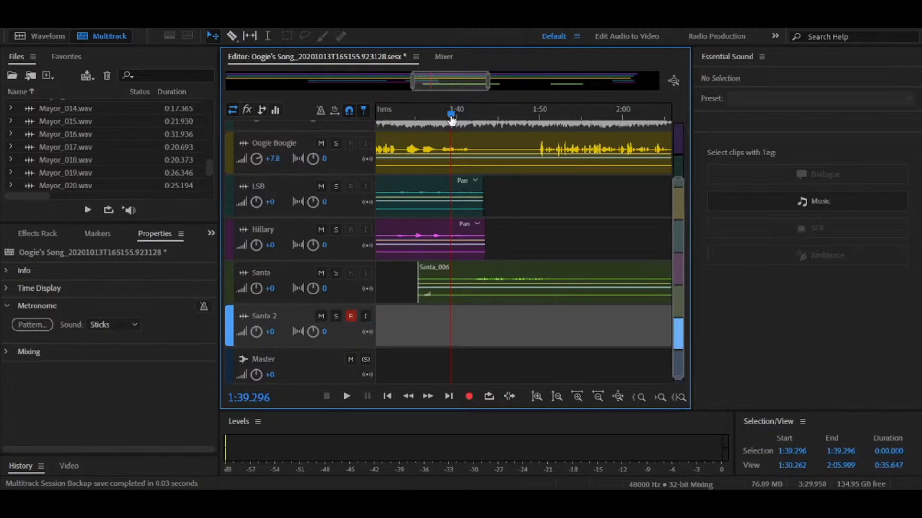
Record a take of about 13 seconds on Santa 2 from 1:39.296, and mute the original Santa track.
left_click(469, 396)
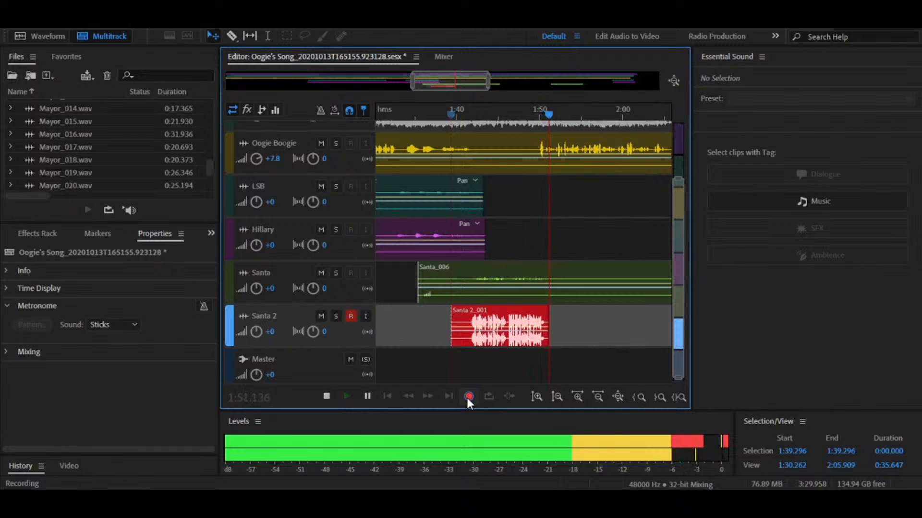
left_click(326, 397)
left_click(321, 274)
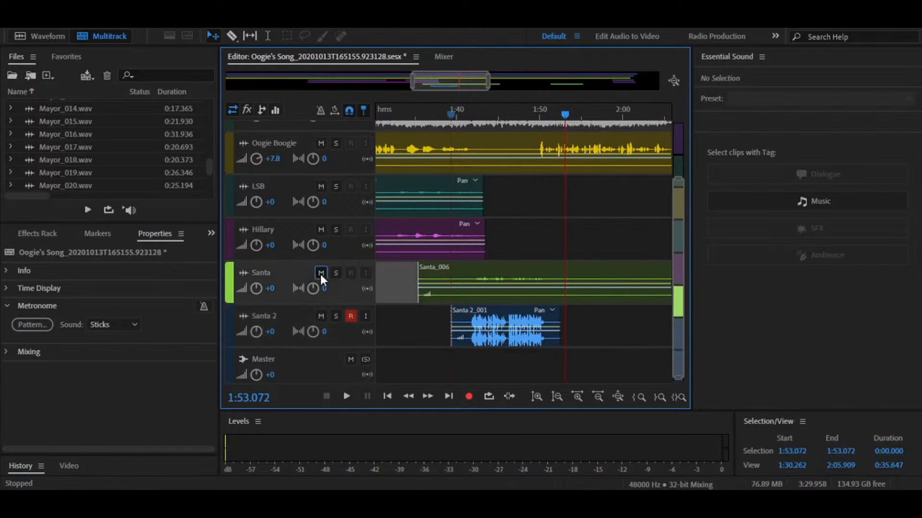
left_click(321, 273)
Play back the new Santa 2_001 take from 1:40.517 to about 1:50.
left_click(466, 114)
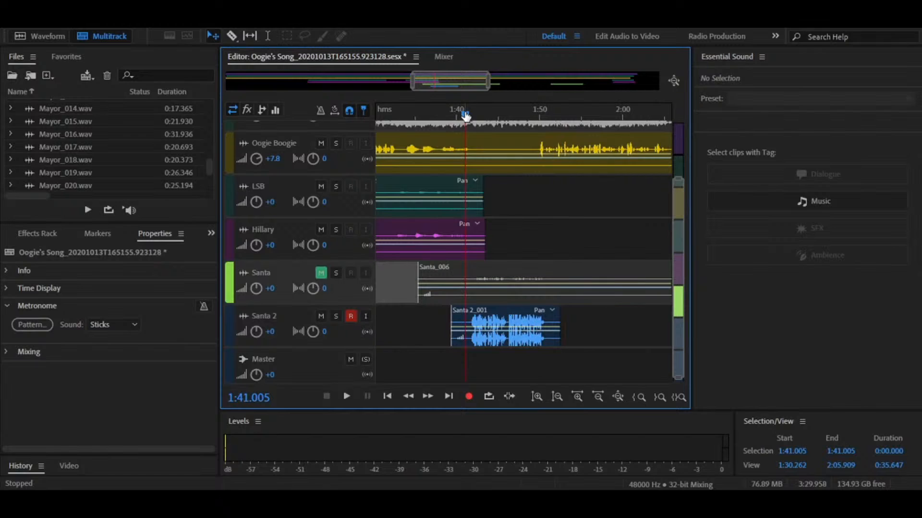
left_click_drag(465, 115, 461, 117)
key("space")
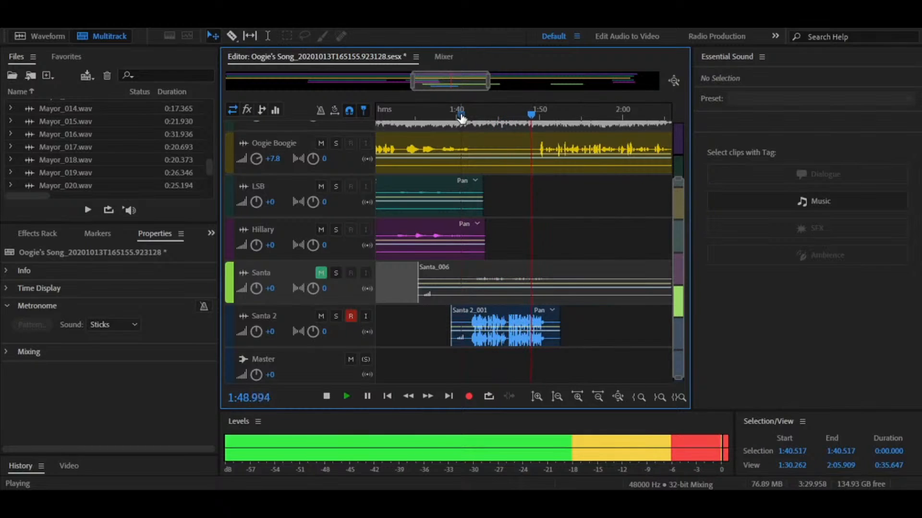
key("space")
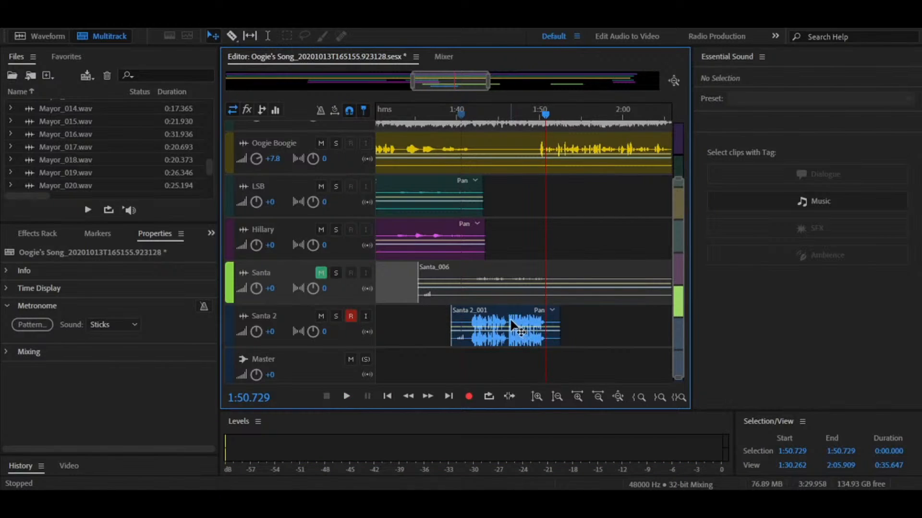
Disarm the Santa 2 track, delete its Santa 2_001 recording, and remove the emptied track.
left_click(351, 315)
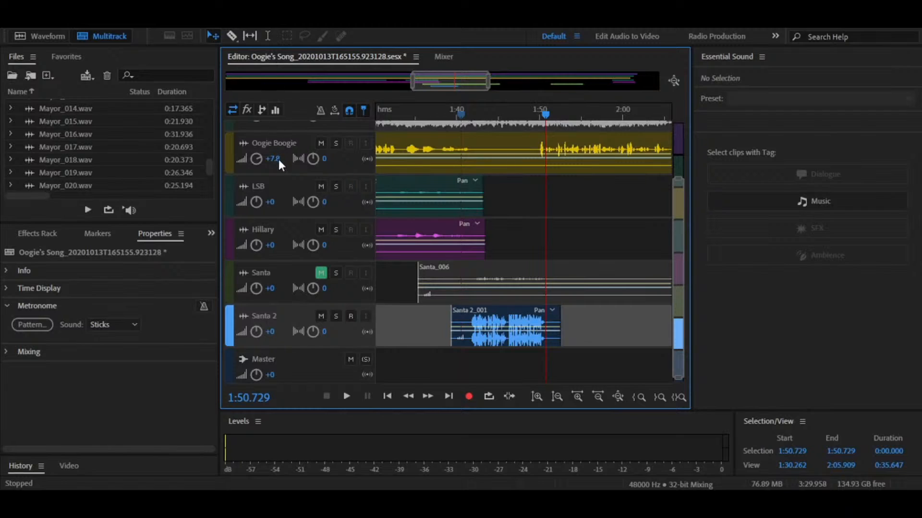
left_click(457, 304)
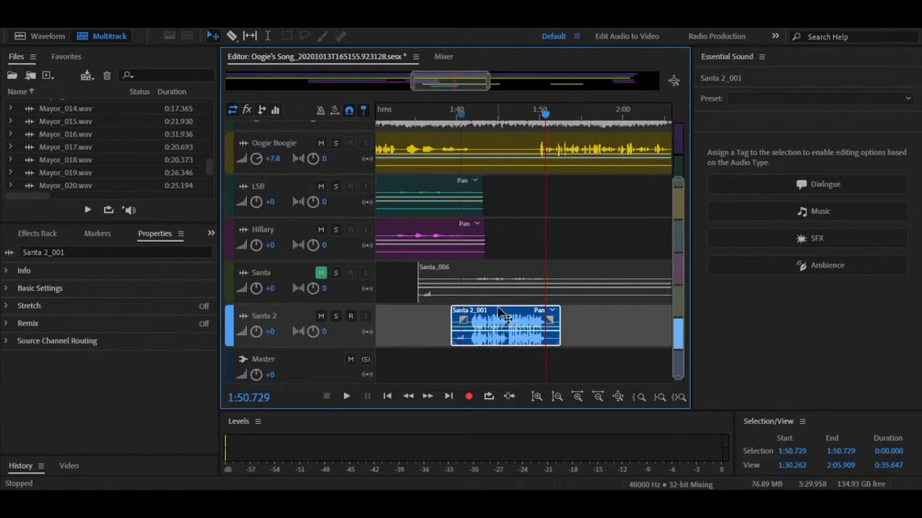
key("Delete")
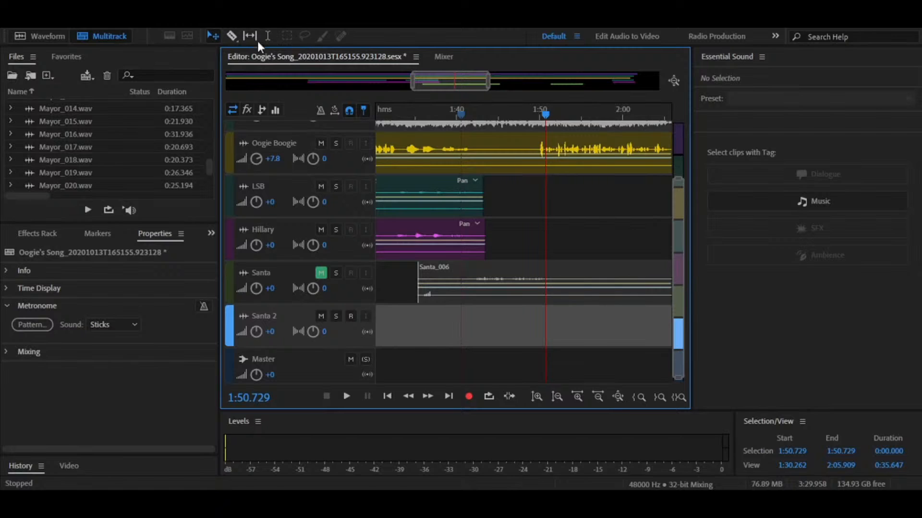
Place the playhead near the session start at 0:02.604, and mute the Hillary and LSB tracks.
scroll(290, 179, "up", 3)
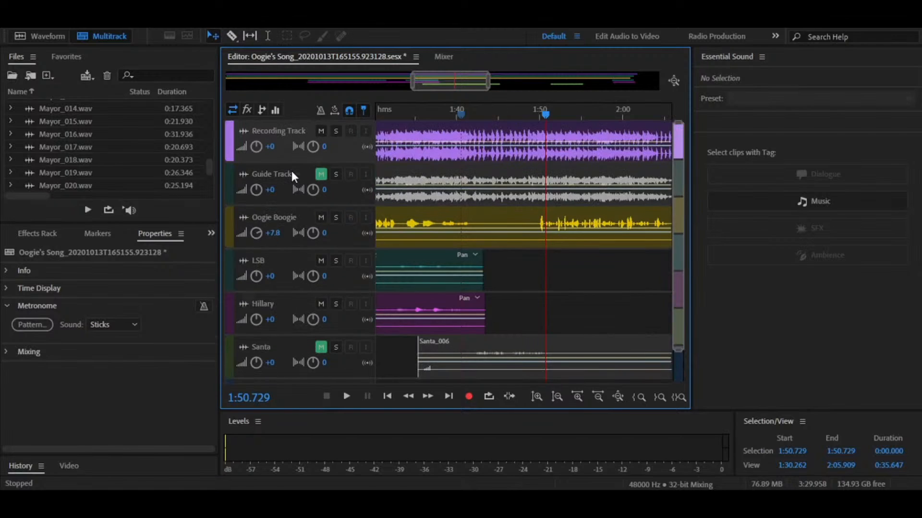
mouse_move(677, 196)
left_mouse_down()
mouse_move(677, 212)
mouse_move(679, 195)
left_mouse_up()
left_click_drag(434, 90, 248, 91)
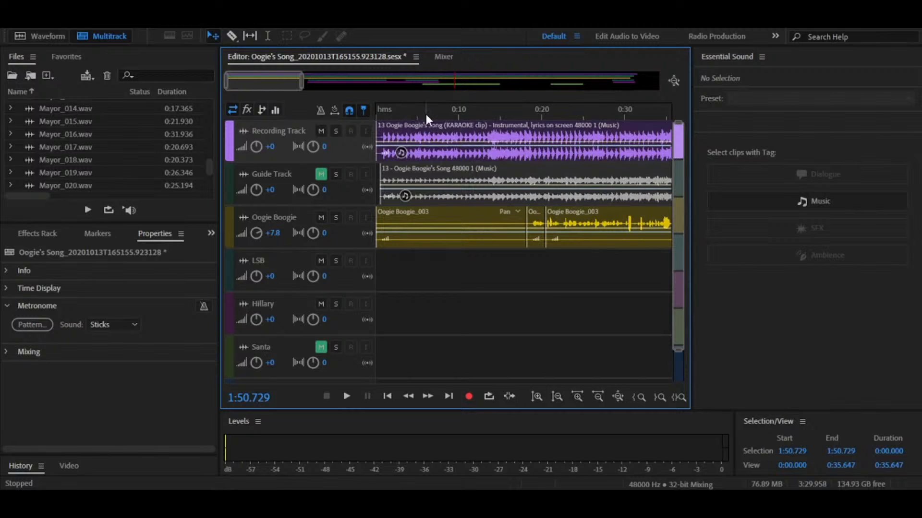
left_click(397, 115)
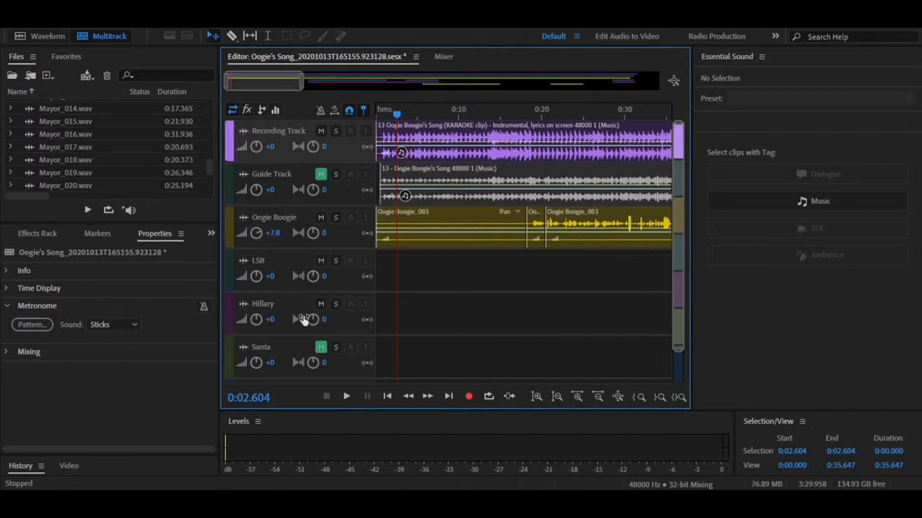
left_click(321, 303)
left_click(321, 260)
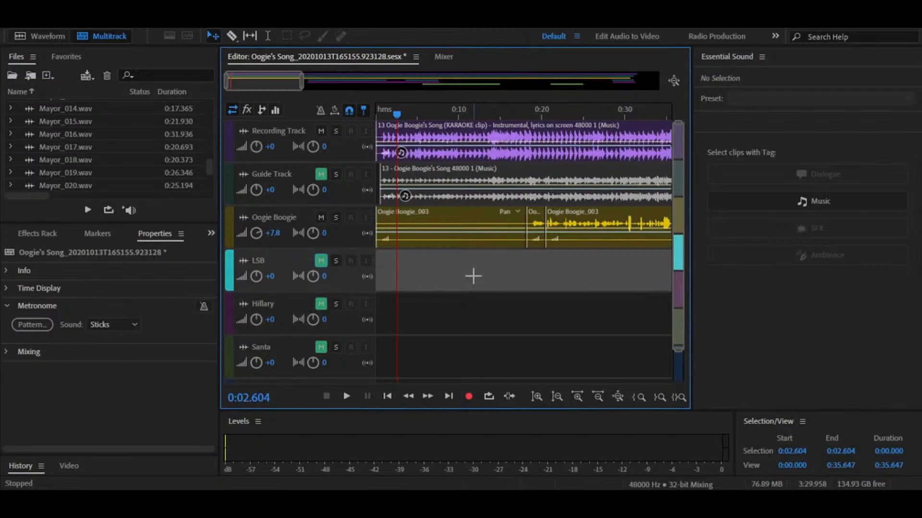
Try switching back and forth between the Razor and Move tools over the Oogie Boogie track.
scroll(681, 237, "down", 2)
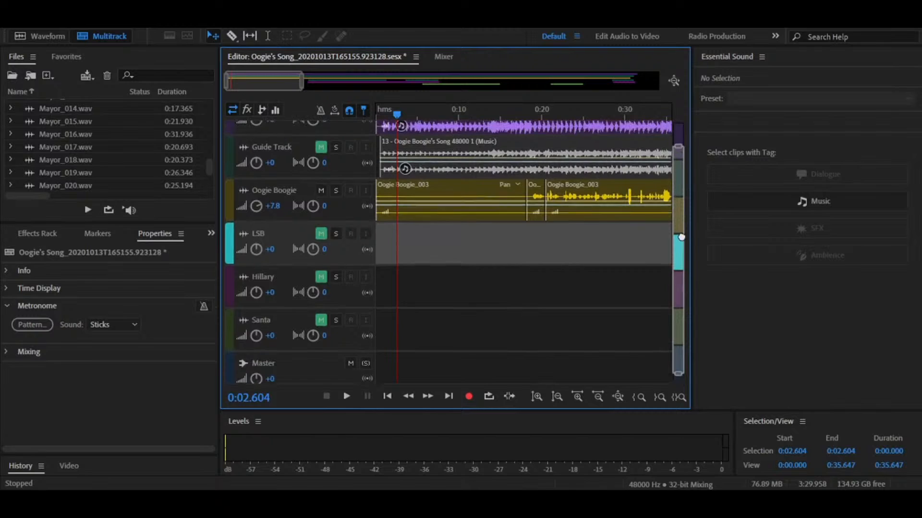
scroll(681, 237, "up", 2)
key("r")
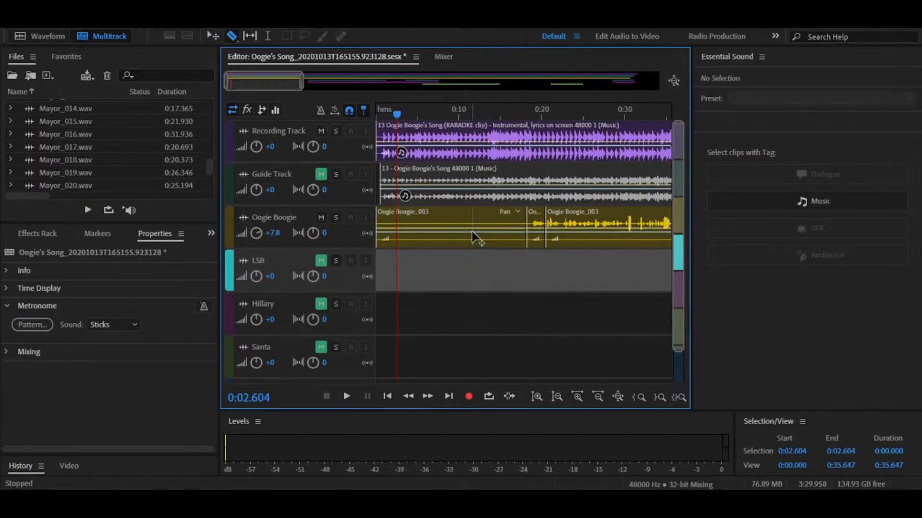
key("v")
key("r")
key("v")
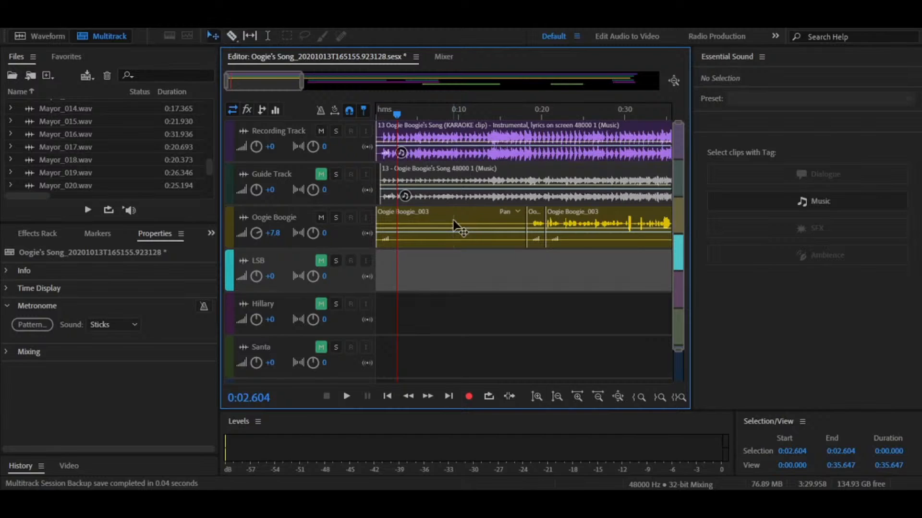
key("r")
key("v")
Play the session from 0:02.604 to about 0:08.1, and examine the Oogie Boogie waveform at closer and wider zoom levels.
key("space")
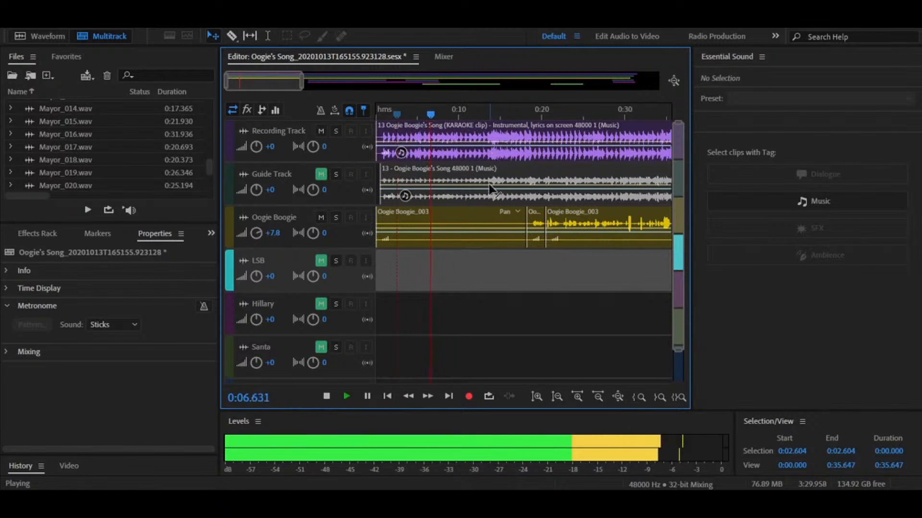
key("space")
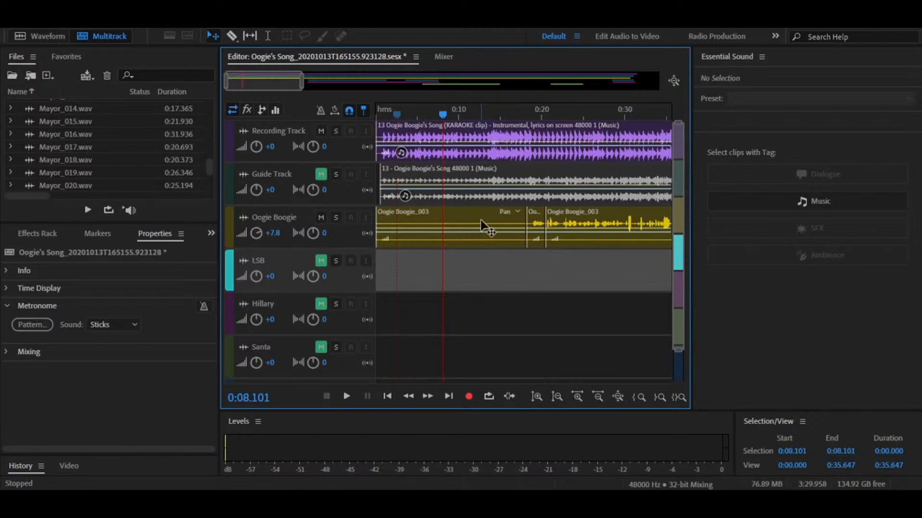
scroll(481, 220, "right", 3)
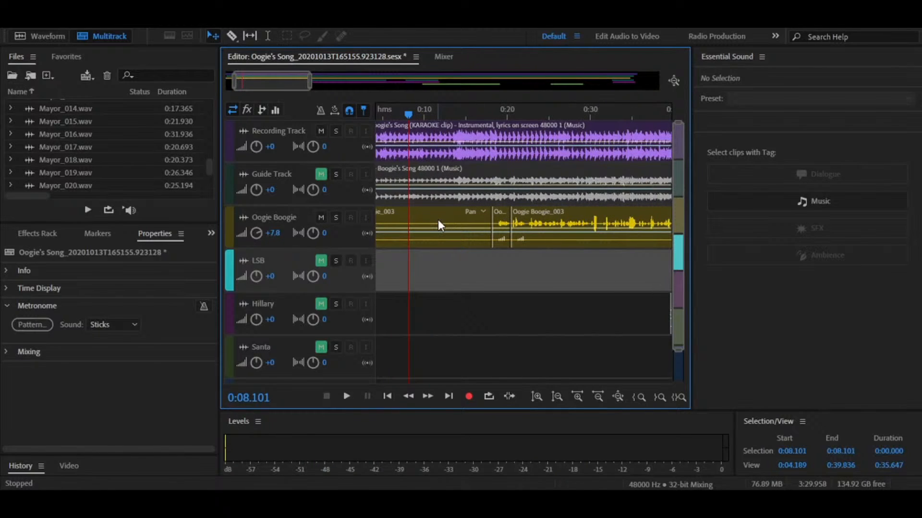
scroll(438, 220, "up", 4)
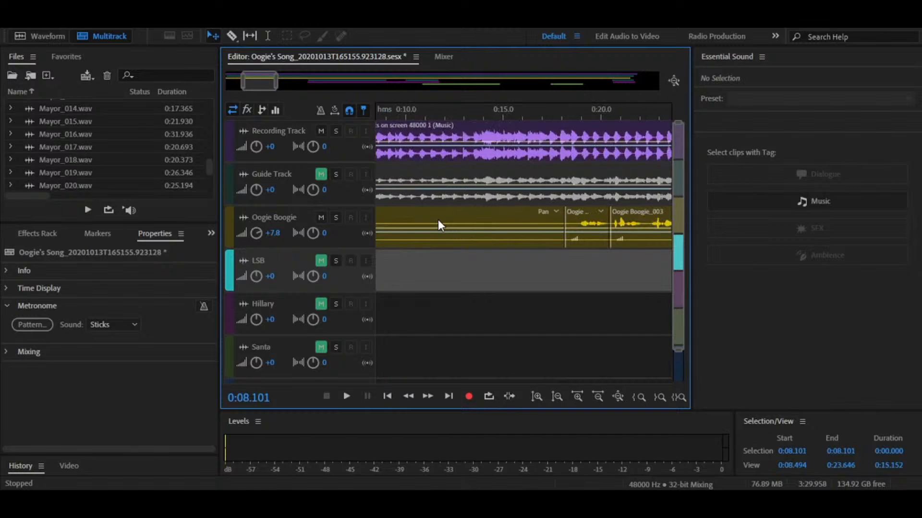
scroll(439, 220, "up", 2)
scroll(399, 219, "up", 4)
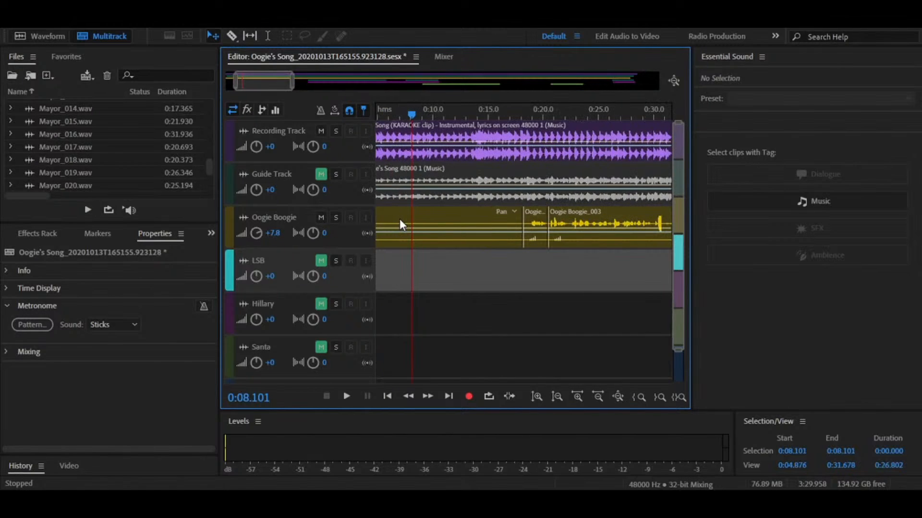
scroll(399, 220, "down", 8)
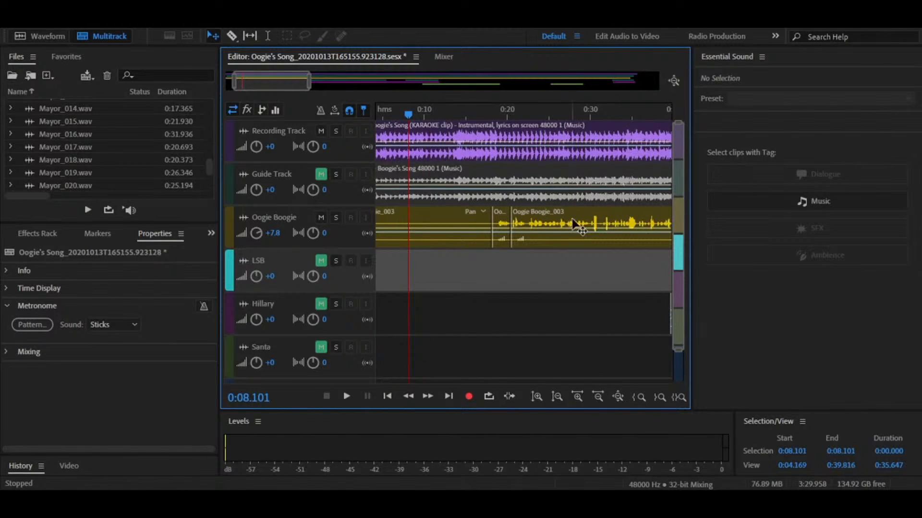
scroll(590, 219, "up", 9)
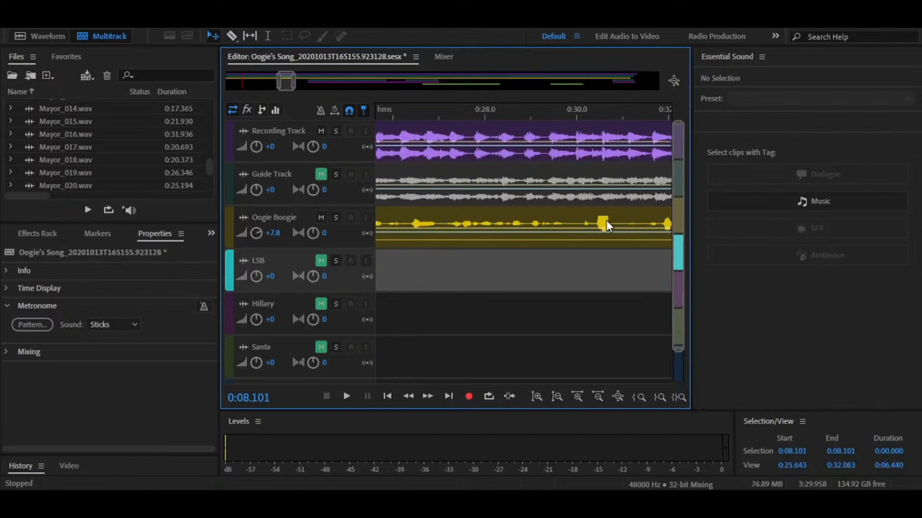
scroll(583, 224, "down", 10)
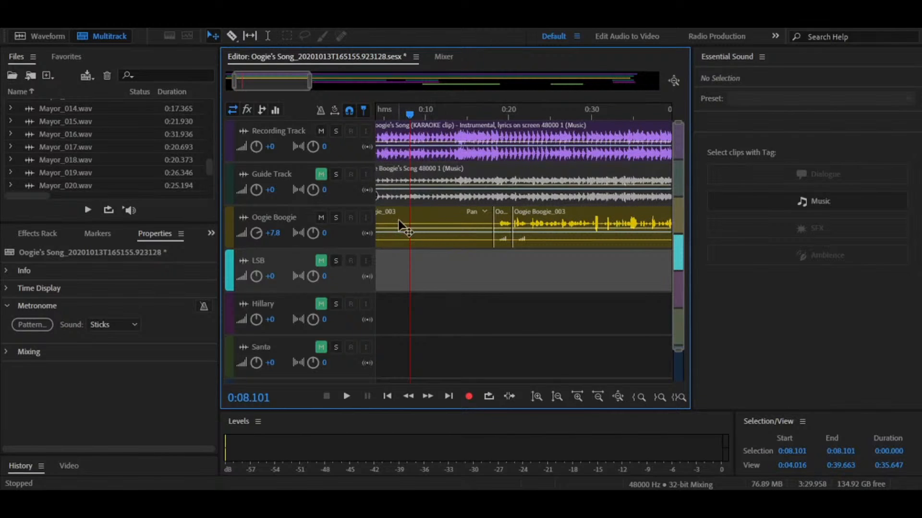
scroll(408, 220, "up", 14)
scroll(407, 221, "down", 10)
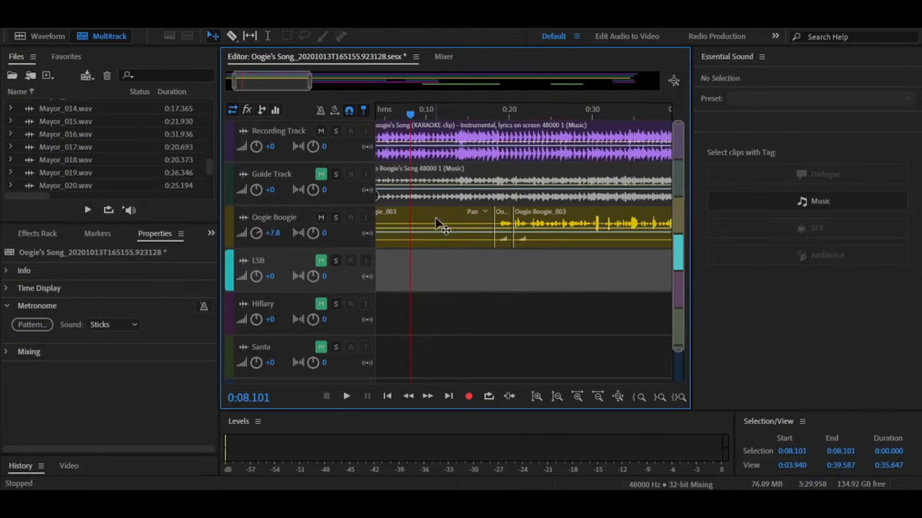
Play on from 0:08.101 to about 0:20.3, deleting the stacked Oogie Boogie_003, Oogie Boogie_002 and Oogie Boogie_001 clips before 0:18.
key("space")
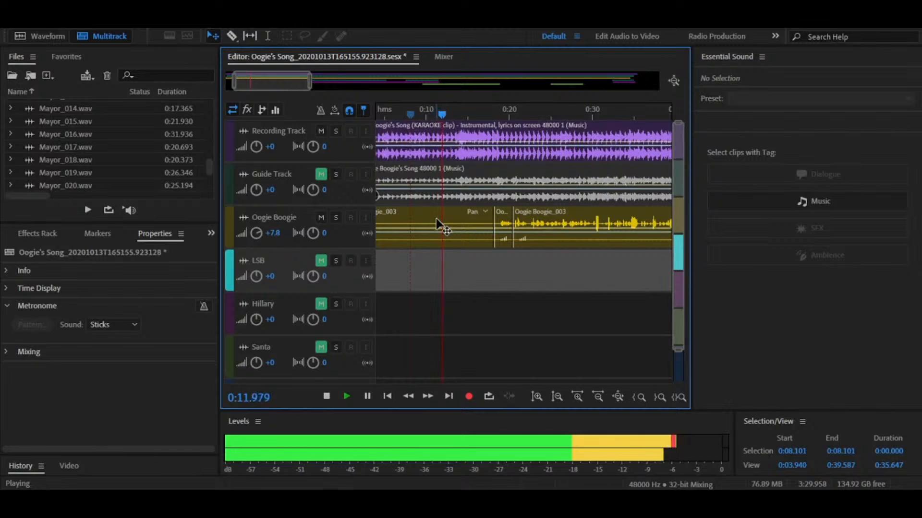
left_click(463, 222)
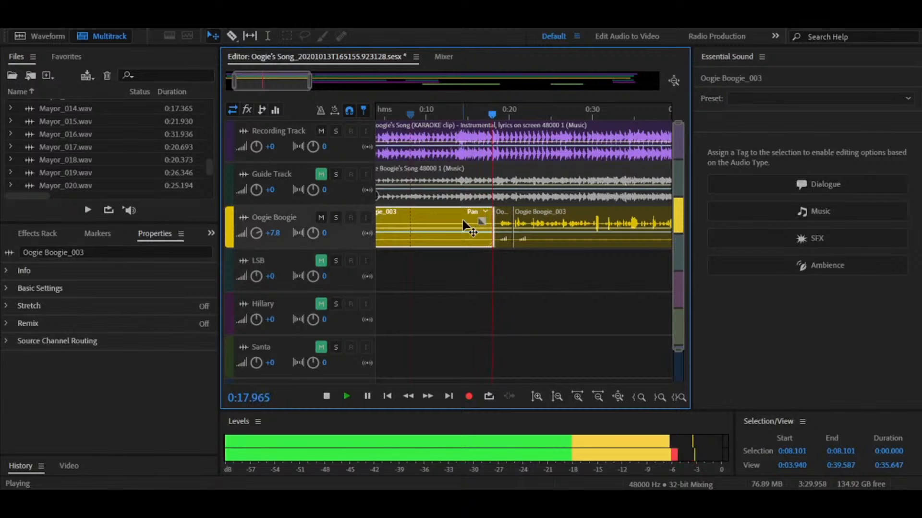
key("Delete")
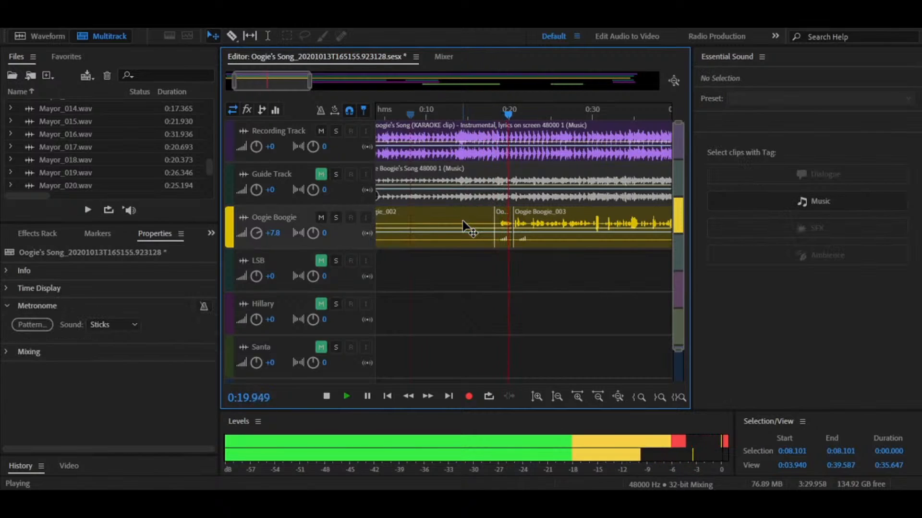
key("space")
left_click(464, 221)
key("Delete")
key("ctrl+z")
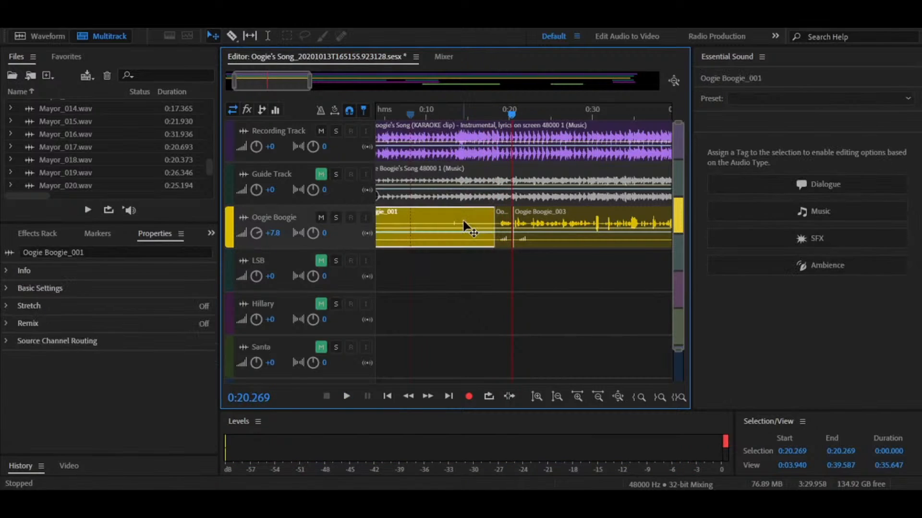
key("Delete")
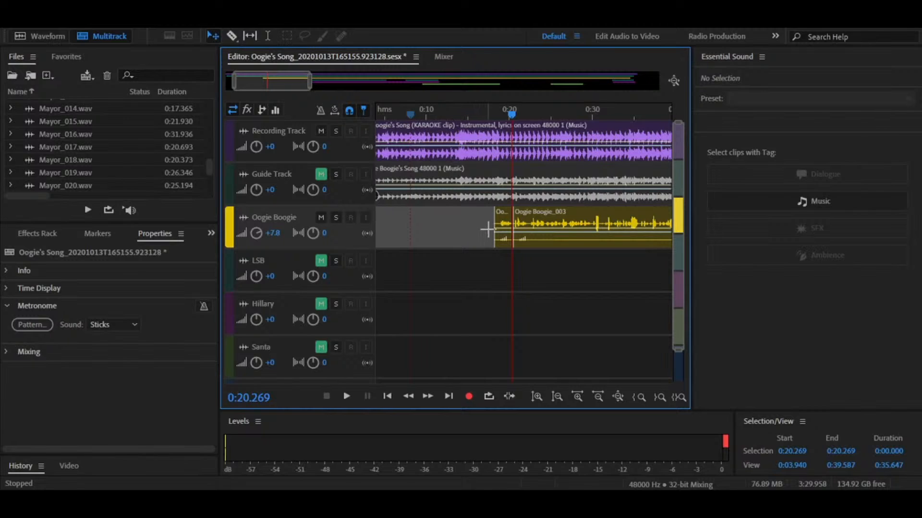
Split the first remaining Oogie Boogie clip at about 0:18.9, delete its front piece, and play back from 0:18.259 to about 0:27.
scroll(482, 230, "up", 4)
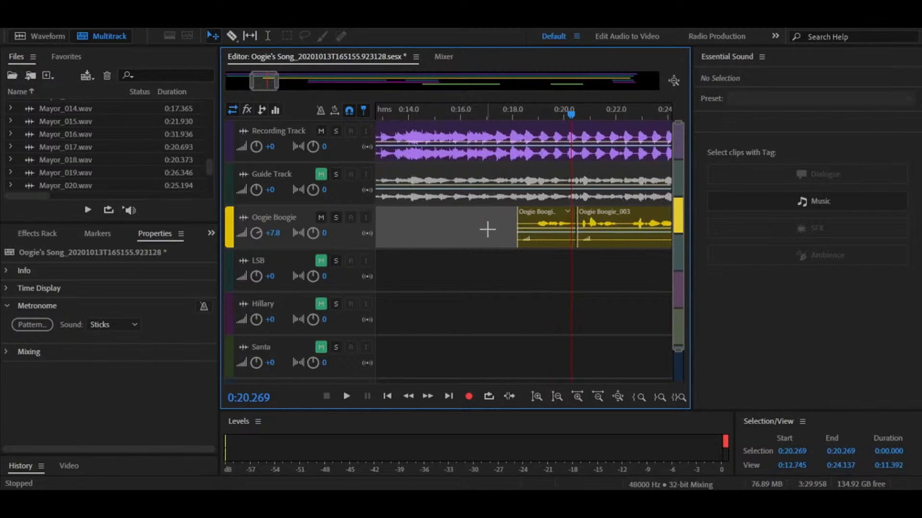
key("r")
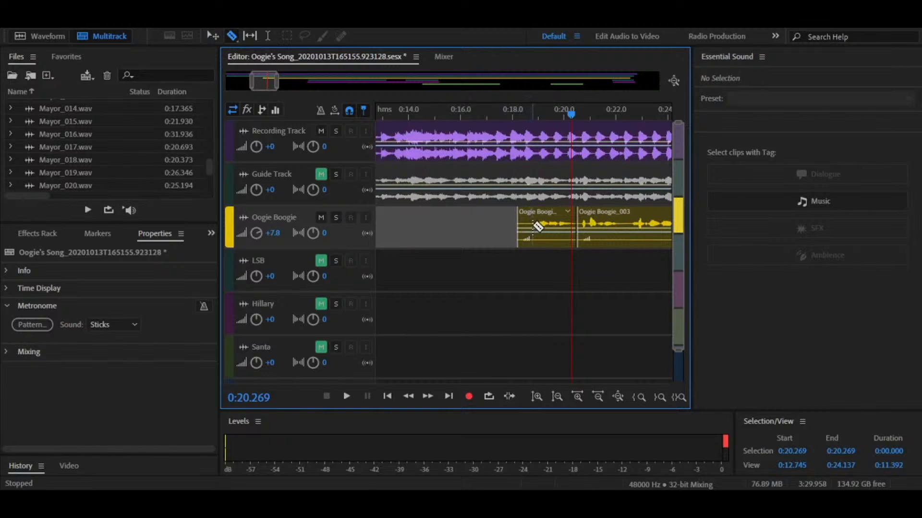
left_click(535, 226)
key("v")
left_click(525, 230)
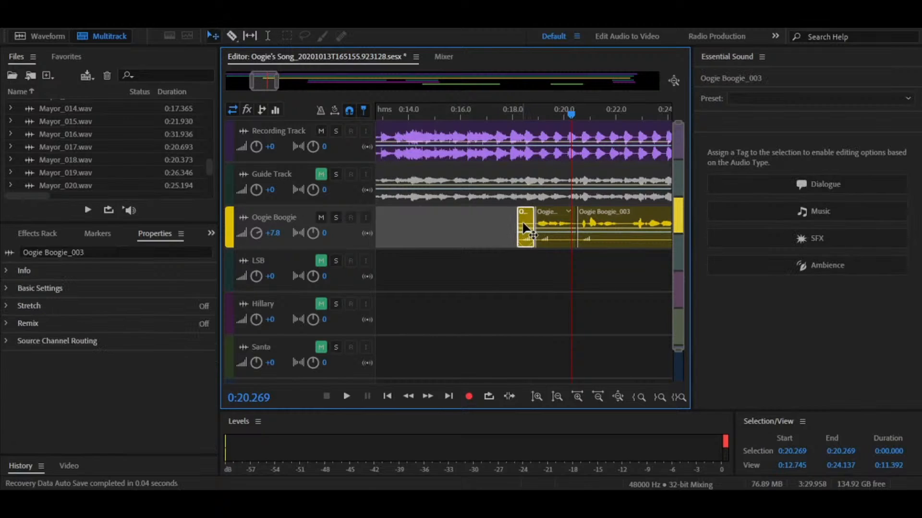
key("Delete")
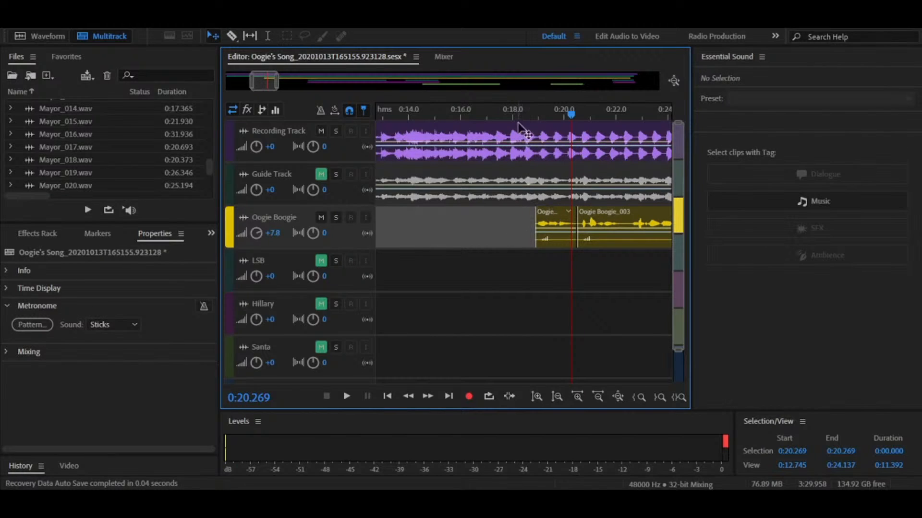
key("space")
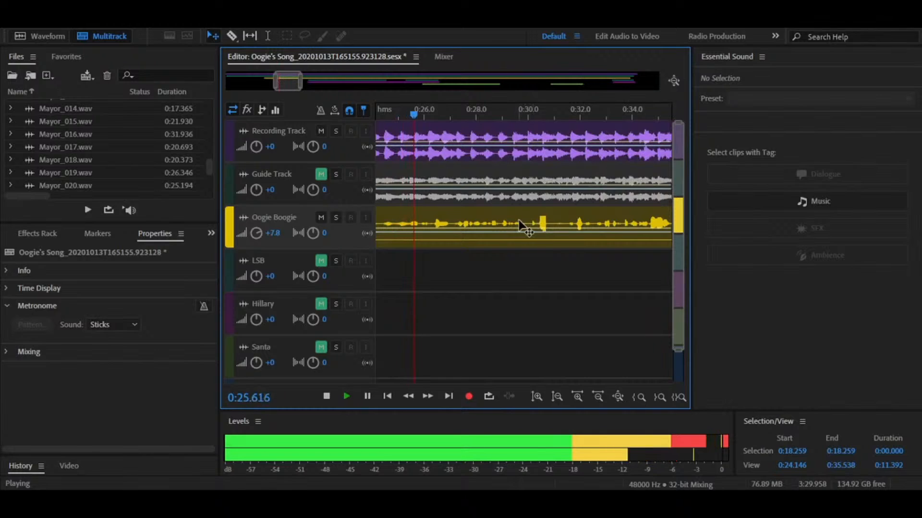
key("space")
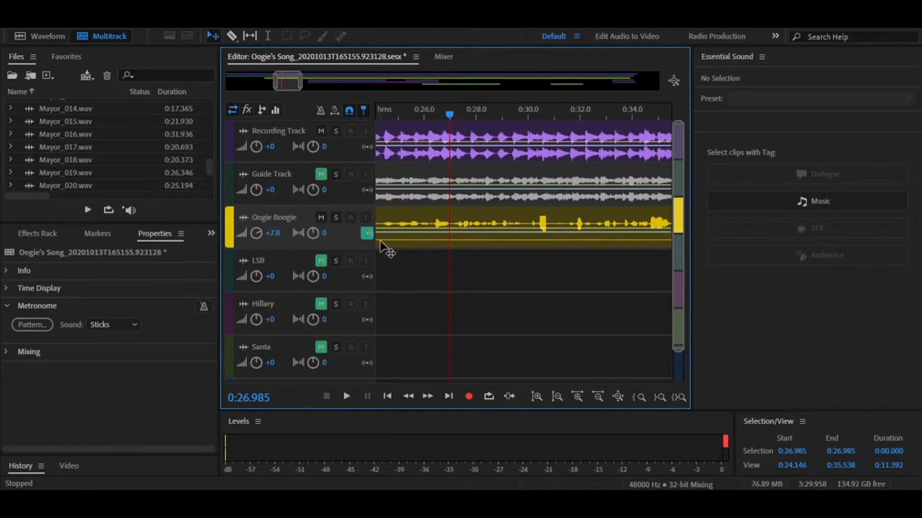
Enable Sum to Mono on the Oogie Boogie, LSB, Hillary and Santa tracks.
left_click(367, 276)
left_click(367, 319)
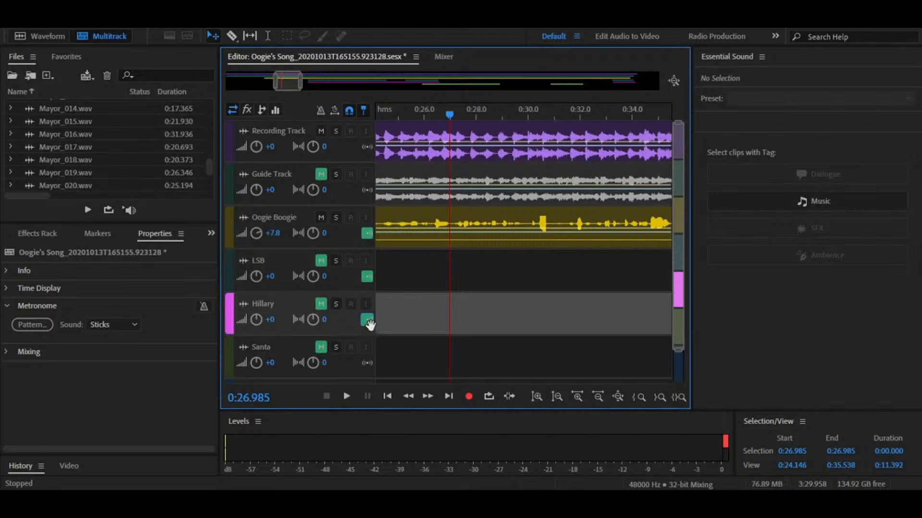
left_click(368, 363)
scroll(685, 243, "down", 3)
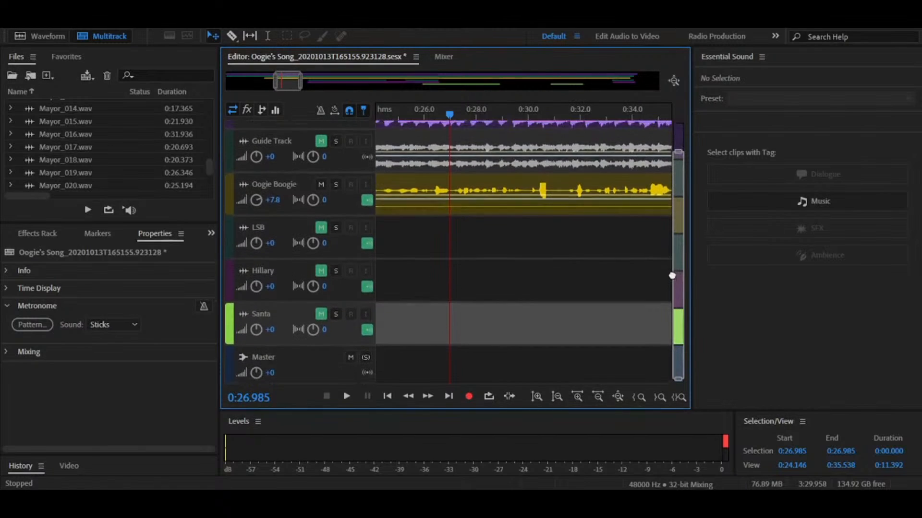
scroll(624, 247, "up", 3)
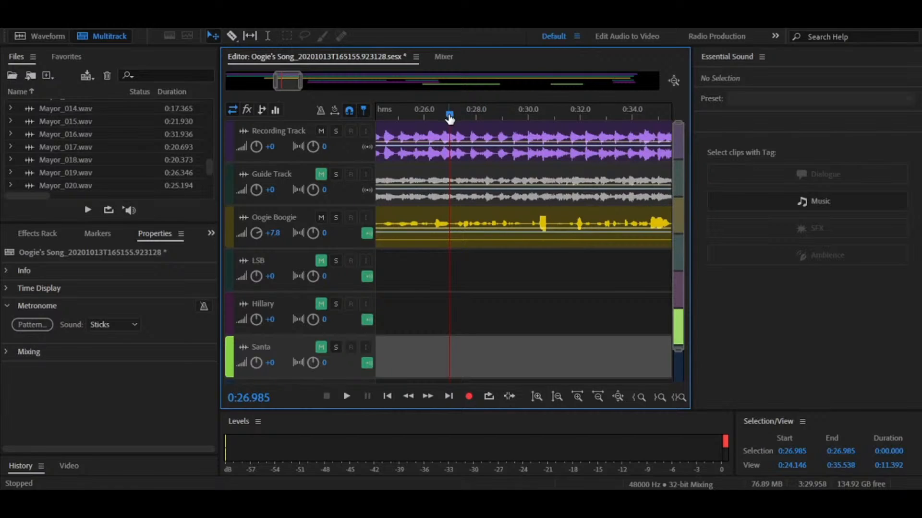
Play the session from 0:26.985 to about 1:41.5, and split the Oogie Boogie clip at about 1:33.5 and 1:41.8.
key("space")
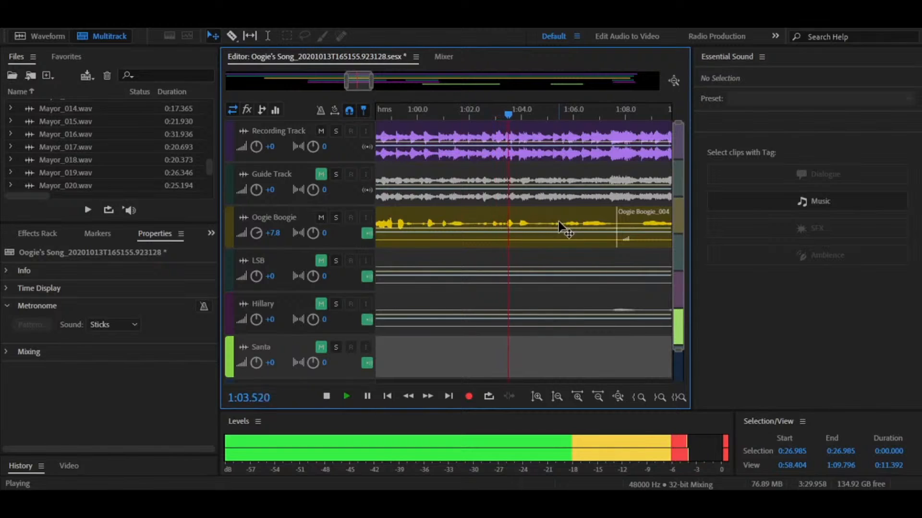
key("r")
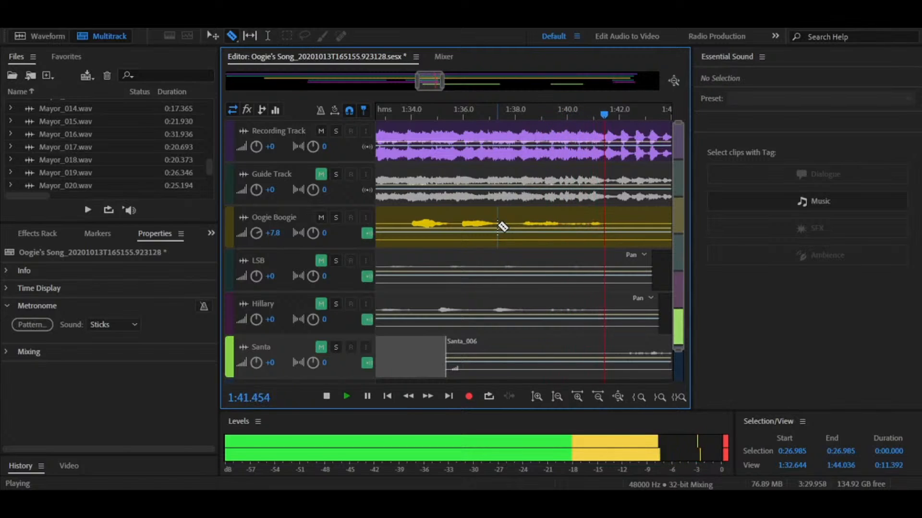
key("space")
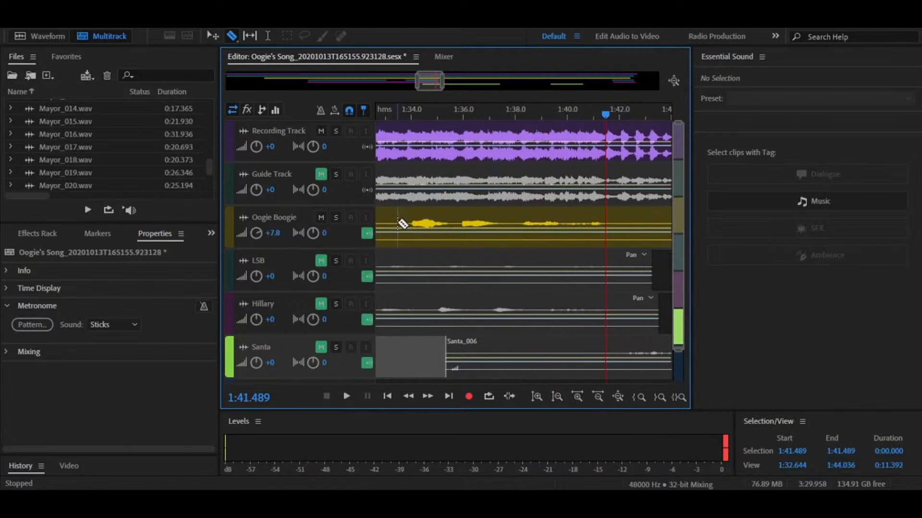
left_click(423, 223)
left_click(612, 222)
key("v")
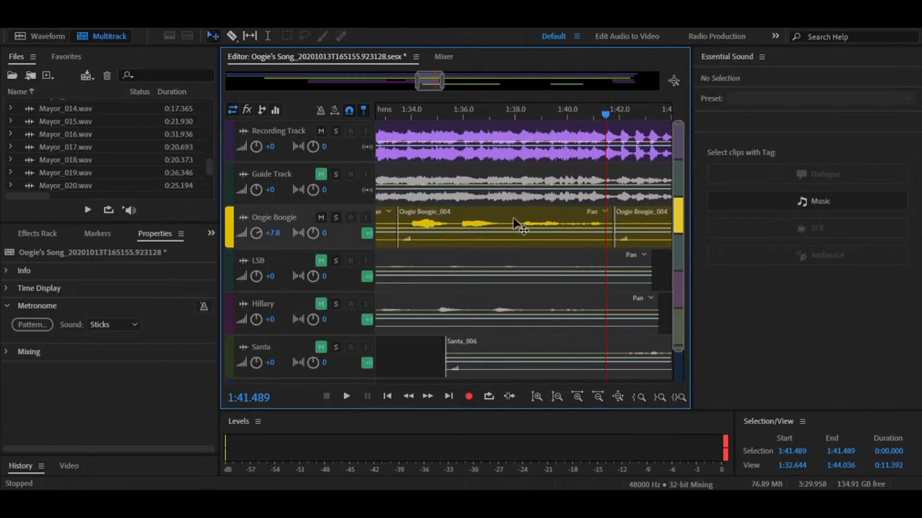
Select the Oogie Boogie_004 piece between the two cuts and review it, playing from 1:33.736 and again from 1:33.034 to about 1:44.3.
left_click(405, 112)
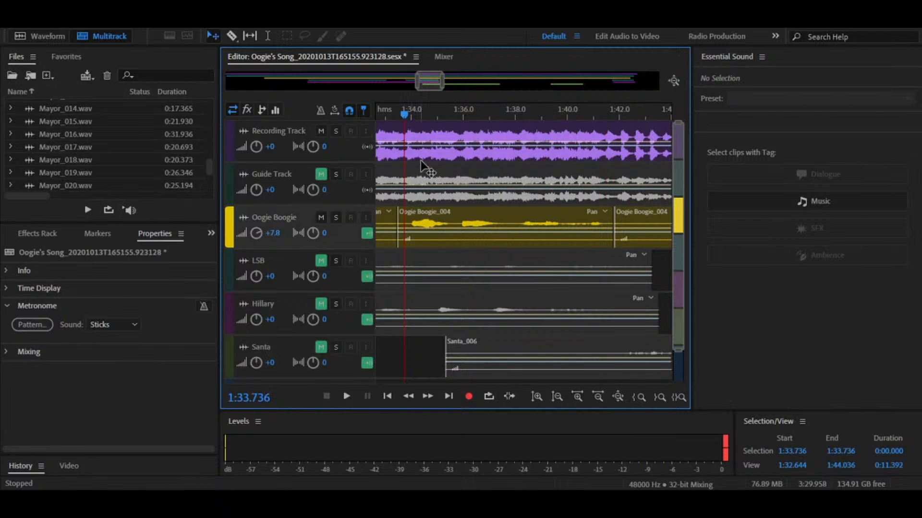
left_click(439, 221)
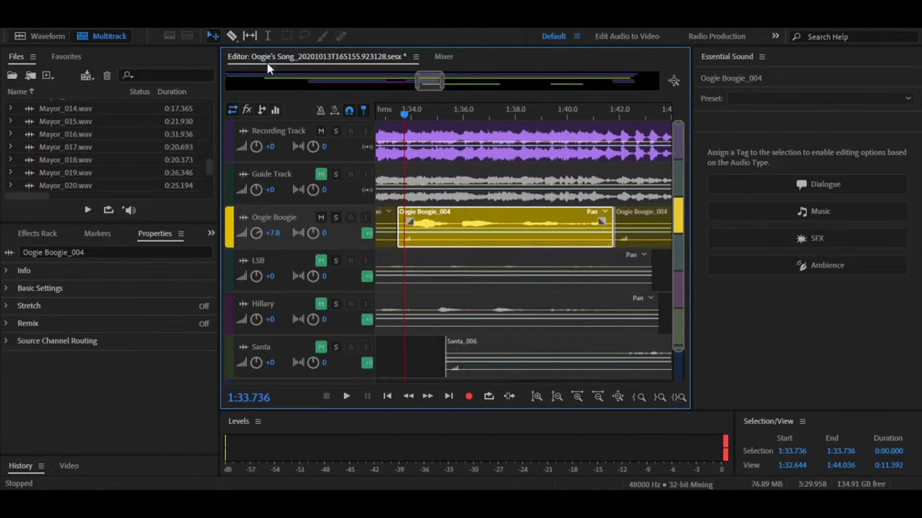
key("space")
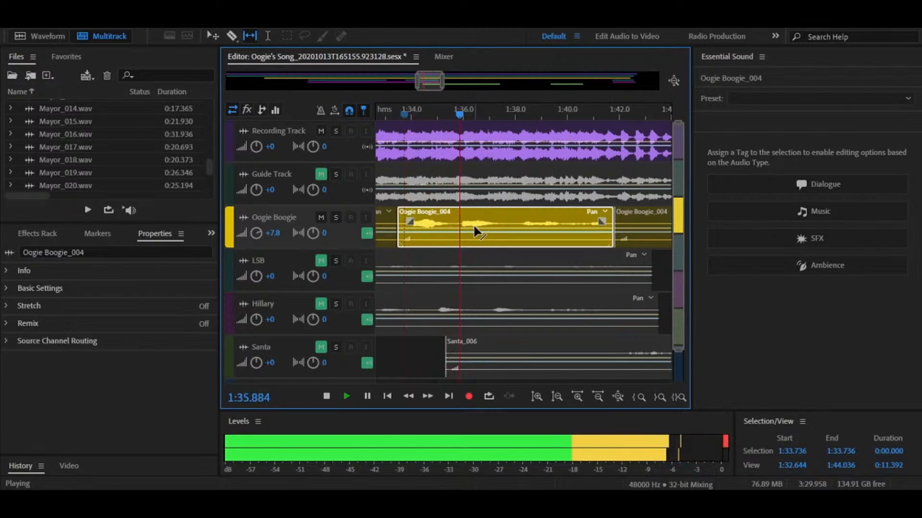
key("space")
scroll(474, 224, "up", 1)
scroll(474, 224, "up", 2)
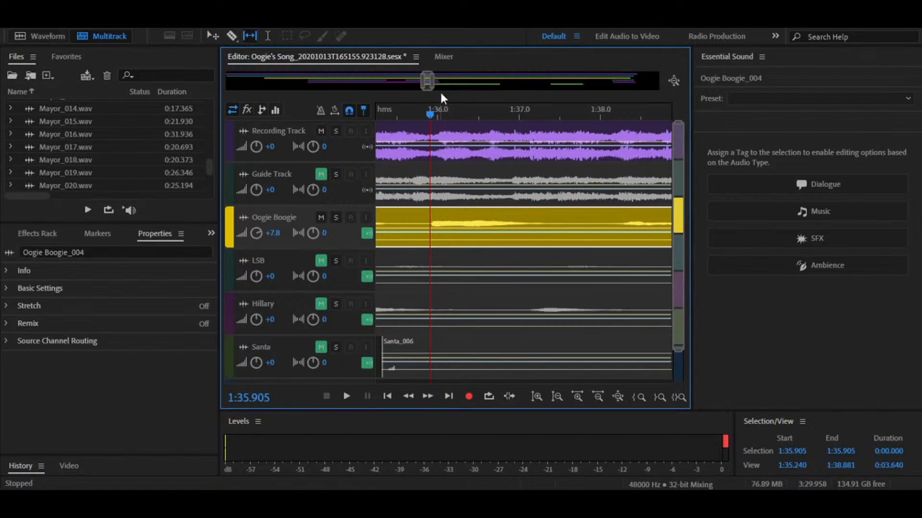
left_click_drag(422, 82, 381, 110)
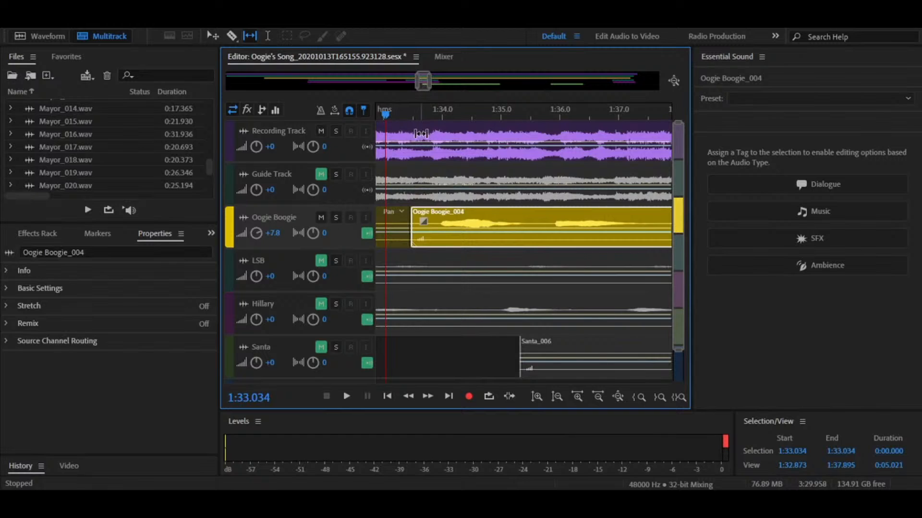
key("space")
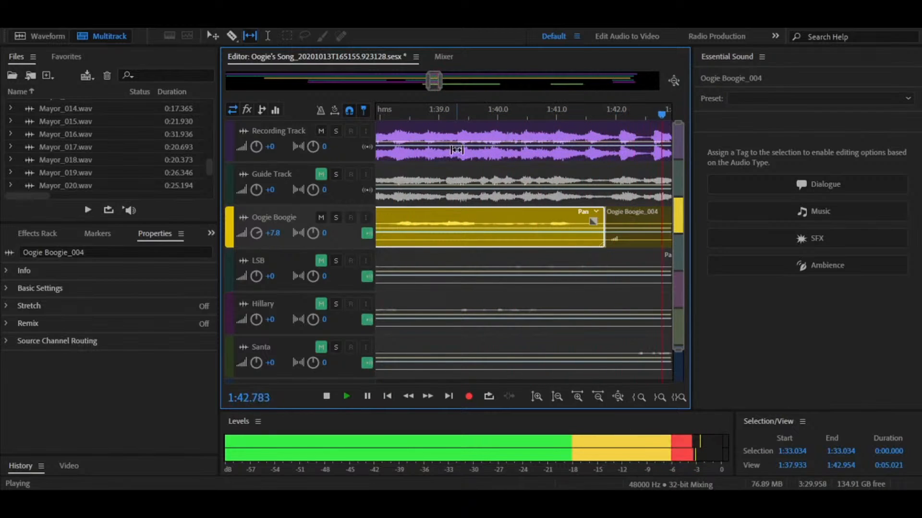
key("space")
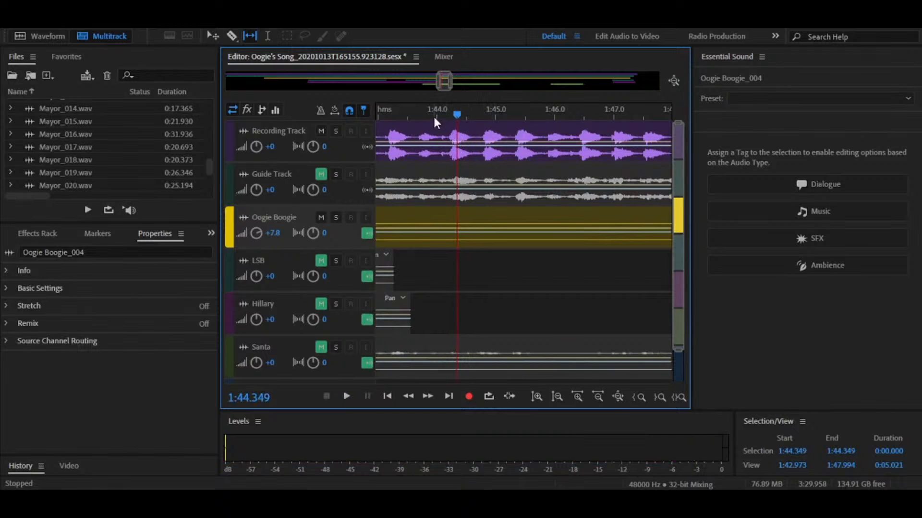
Play on from 1:44.349 to about 1:47.4, split the Oogie Boogie clip at about 1:49.9, and delete the silent piece before that cut.
mouse_move(450, 85)
left_mouse_down()
mouse_move(491, 85)
mouse_move(450, 85)
left_mouse_up()
key("r")
scroll(462, 223, "up", 4)
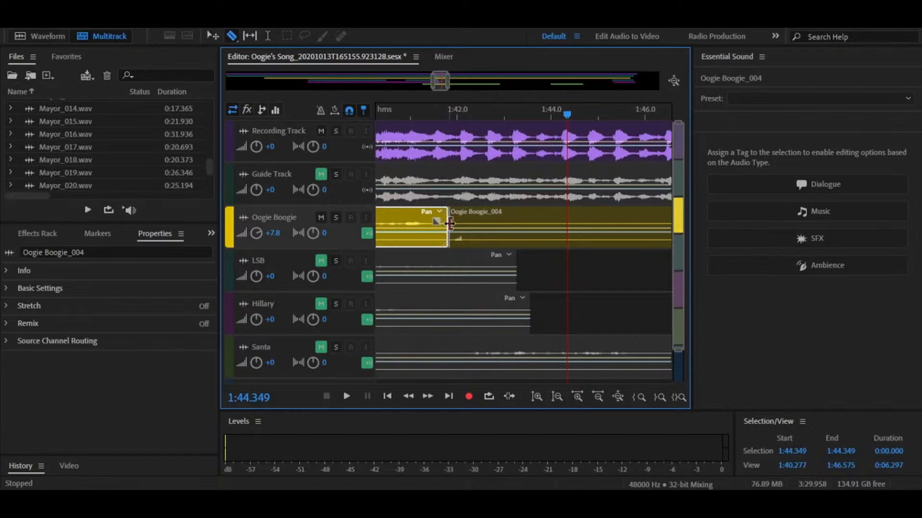
key("space")
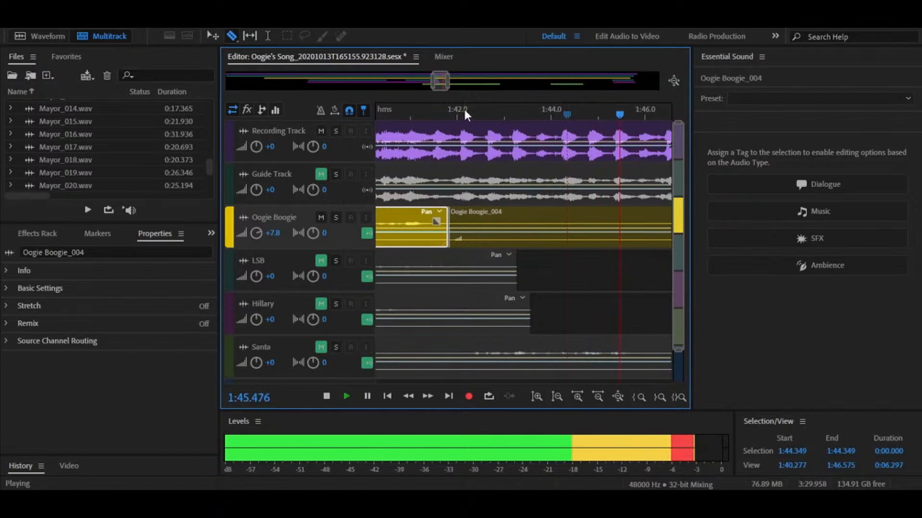
key("space")
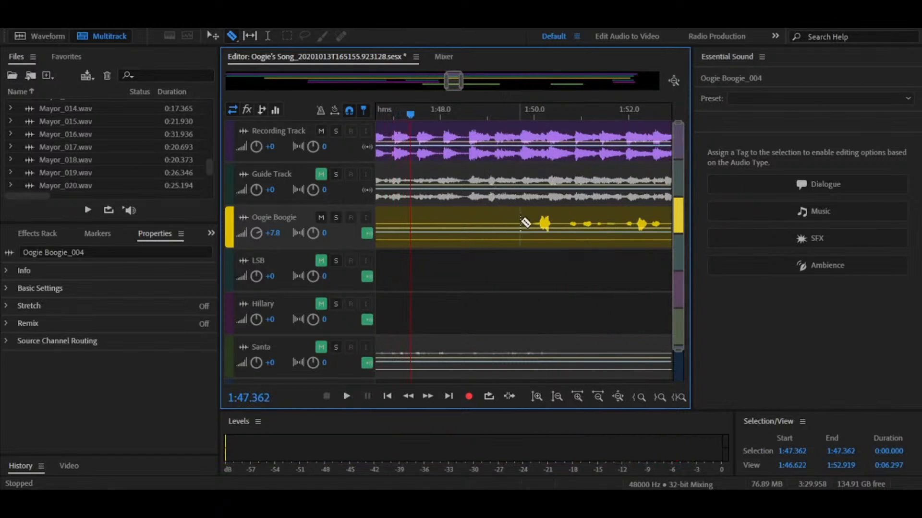
left_click(528, 224)
key("v")
left_click(493, 226)
key("Delete")
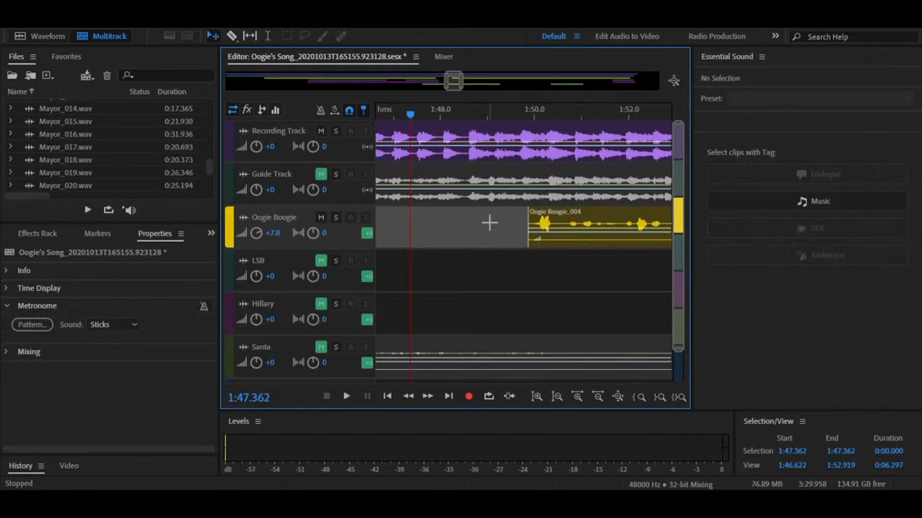
Play from 1:47.362 to about 2:09.6, cutting the Oogie Boogie clip at about 2:08.4 and 2:09.4 and deleting the piece between.
key("space")
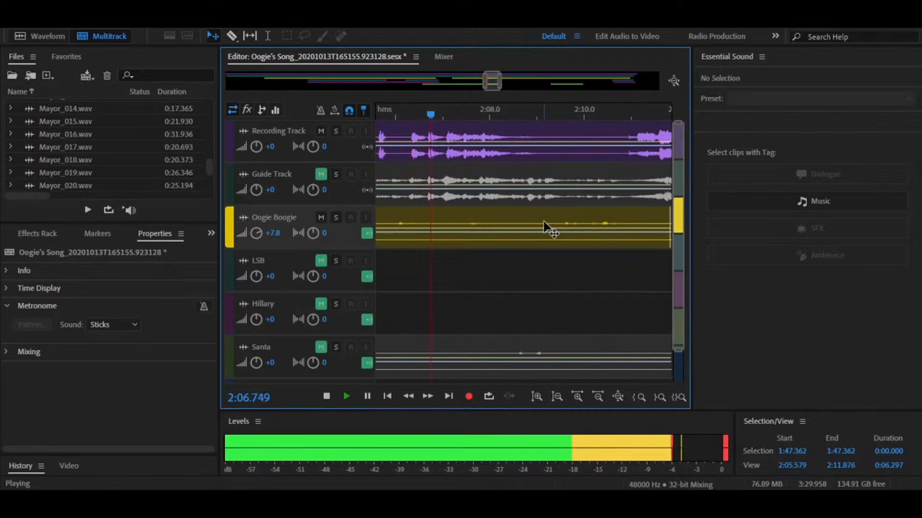
key("space")
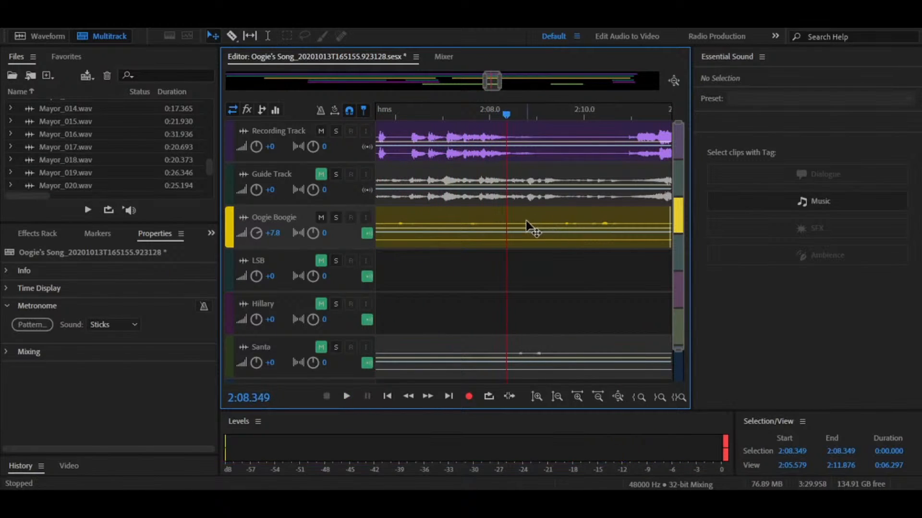
key("r")
left_click(508, 224)
key("space")
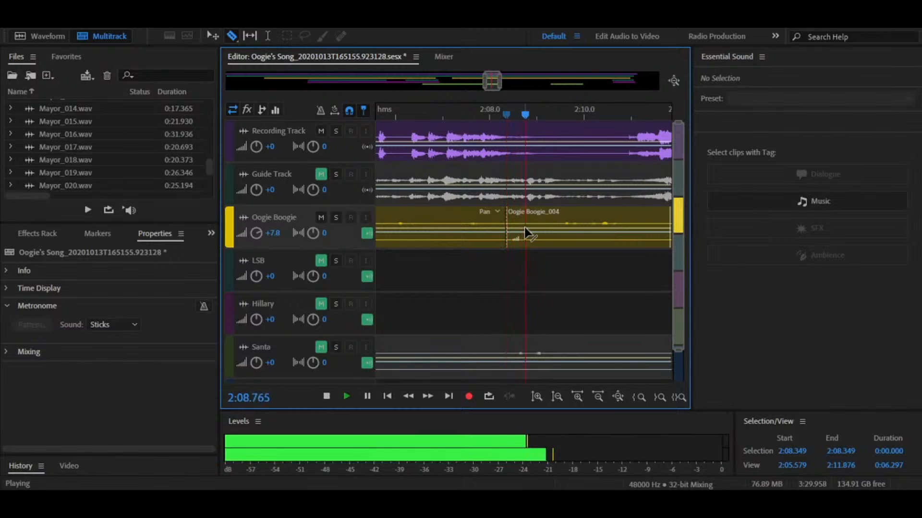
key("space")
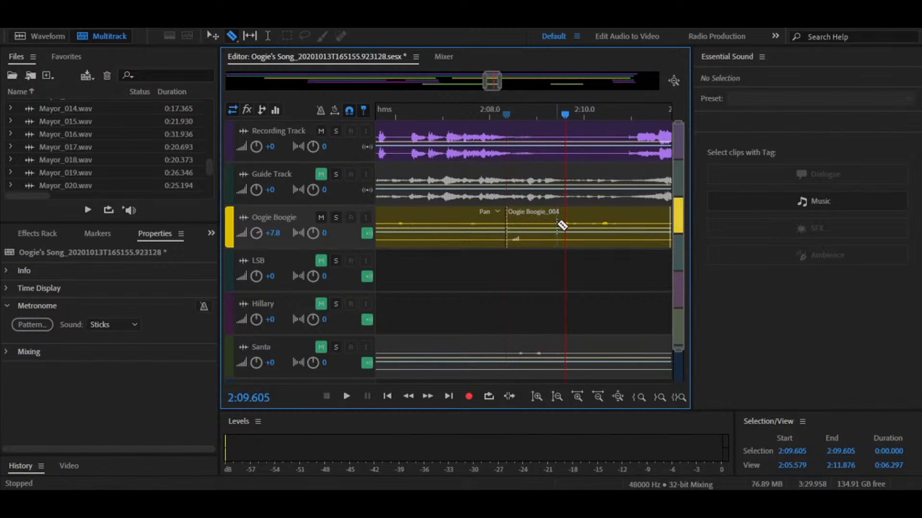
left_click(542, 228)
key("Delete")
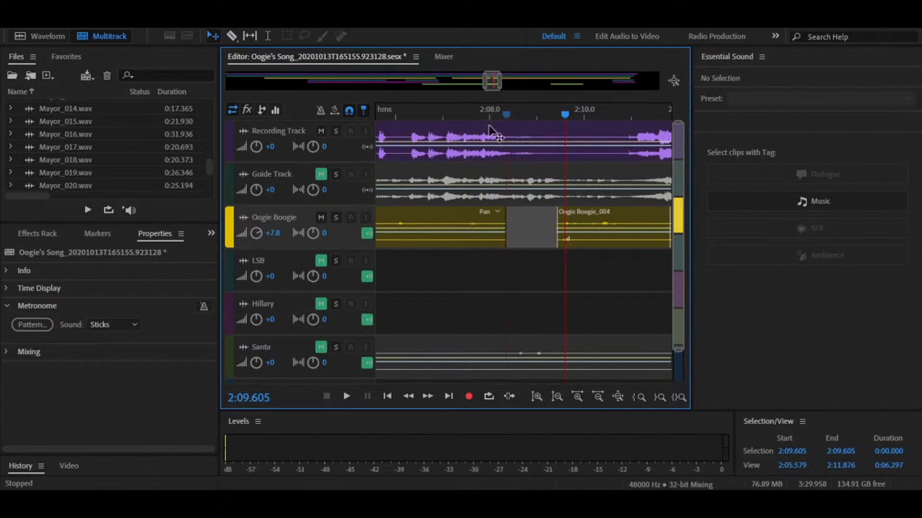
Play back from 2:08.037 to about 2:12.2, and split the Oogie Boogie_007 clip at about 2:12.2.
key("space")
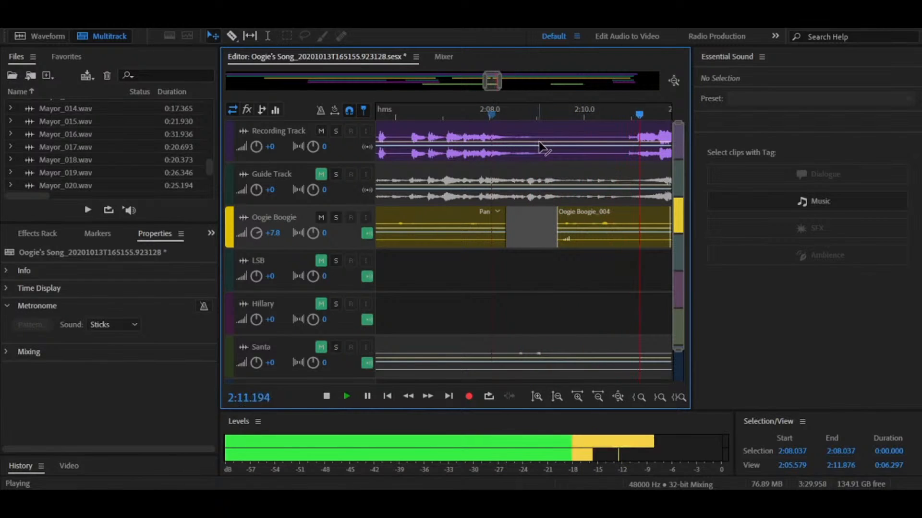
key("space")
key("space")
key("space")
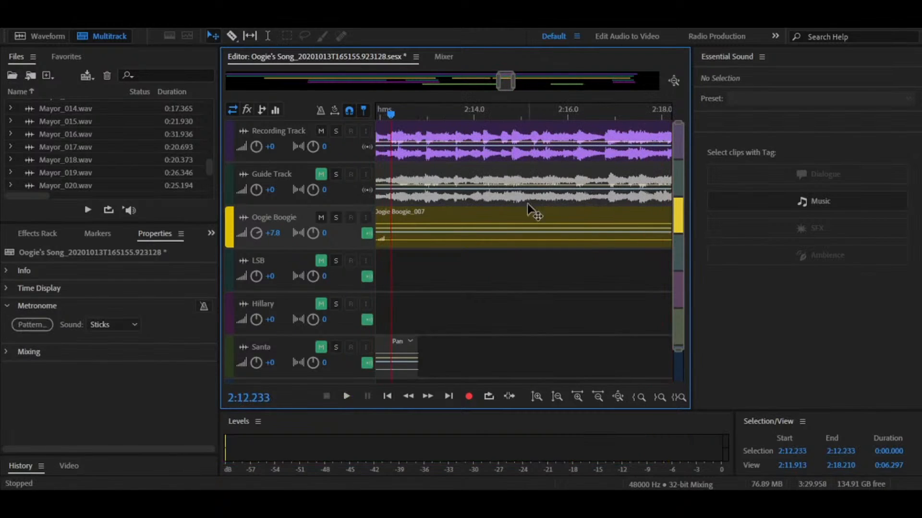
key("r")
left_click(390, 224)
key("v")
Play from 2:12.233 to about 2:26.8, split Oogie Boogie_007 at about 2:27.3, and delete the silent piece before that cut.
key("space")
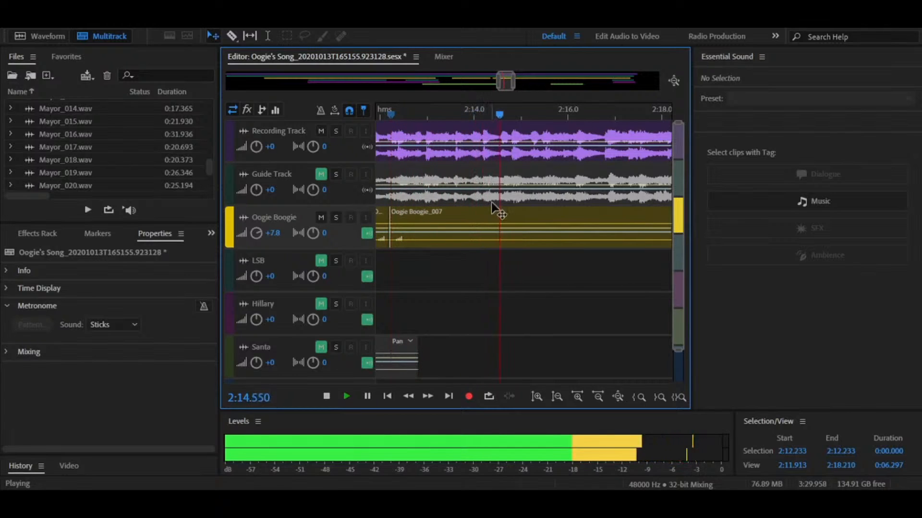
key("r")
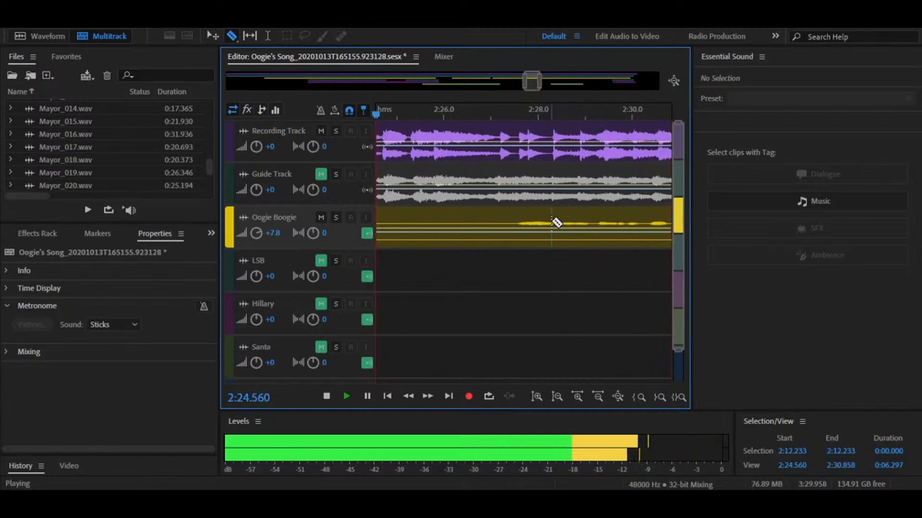
left_click(507, 222)
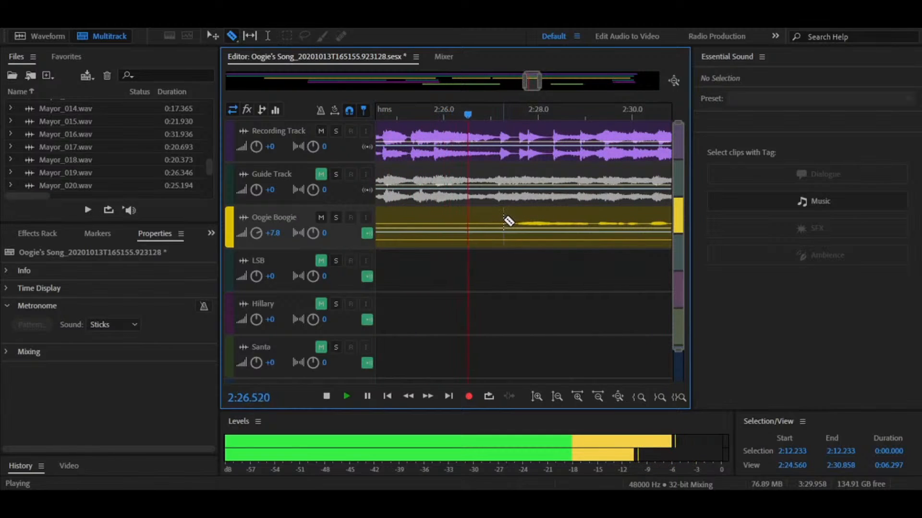
key("space")
key("v")
left_click(456, 223)
key("Delete")
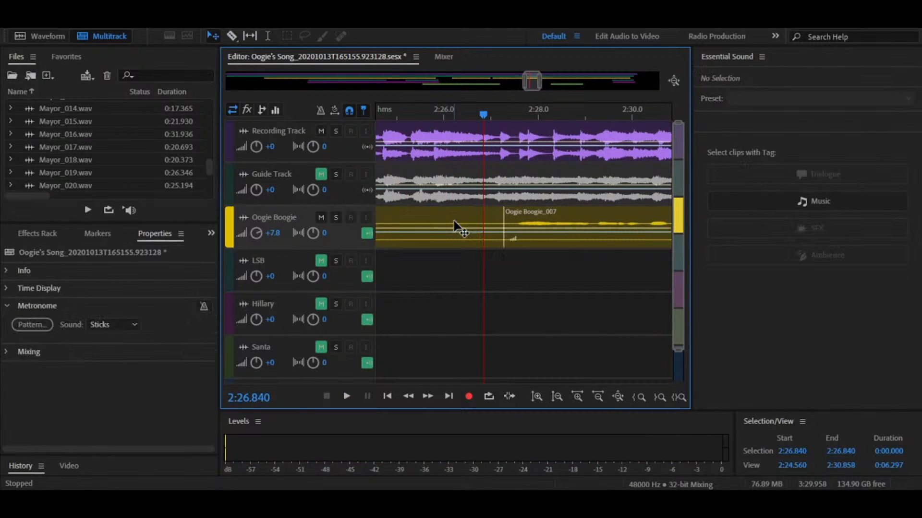
left_click(455, 221)
key("Delete")
Play from 2:26.840 to about 2:47.5, raising the remaining Oogie Boogie_007 clip's gain to +11.1 dB and finally to +12.9 dB.
key("space")
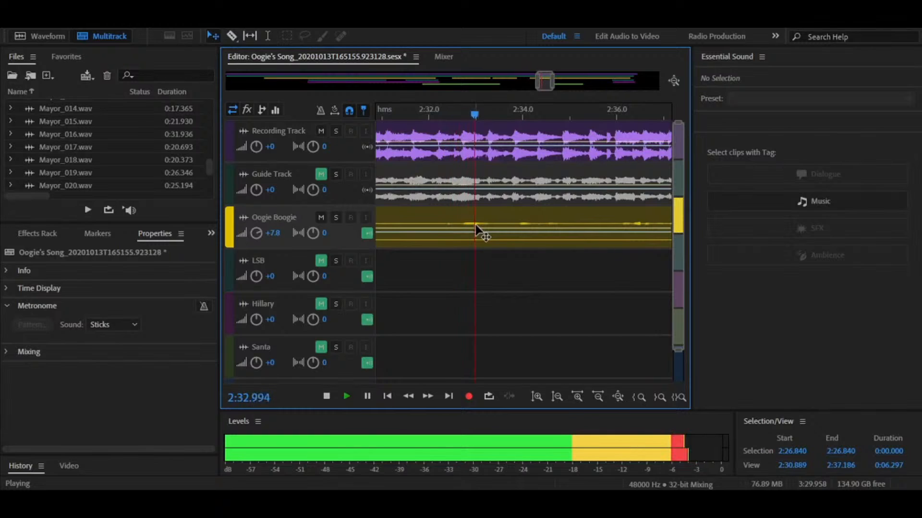
key("space")
left_click(508, 226)
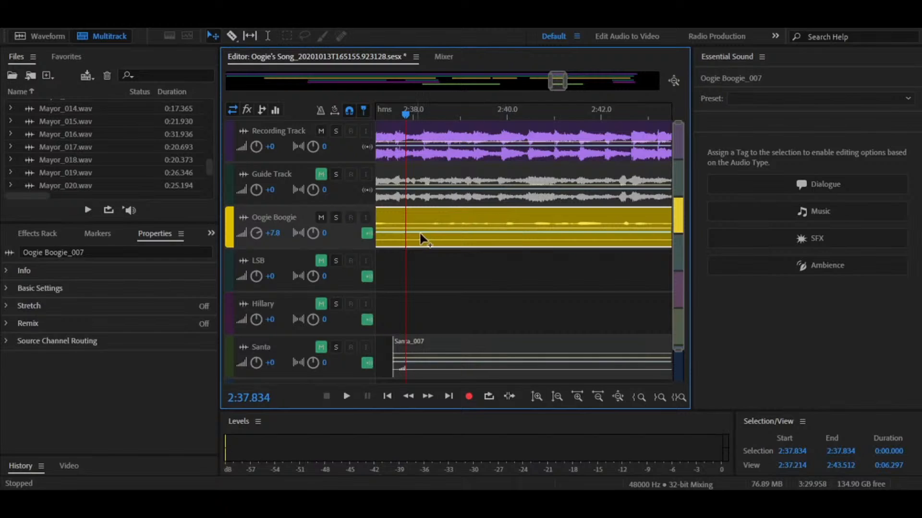
left_click(8, 288)
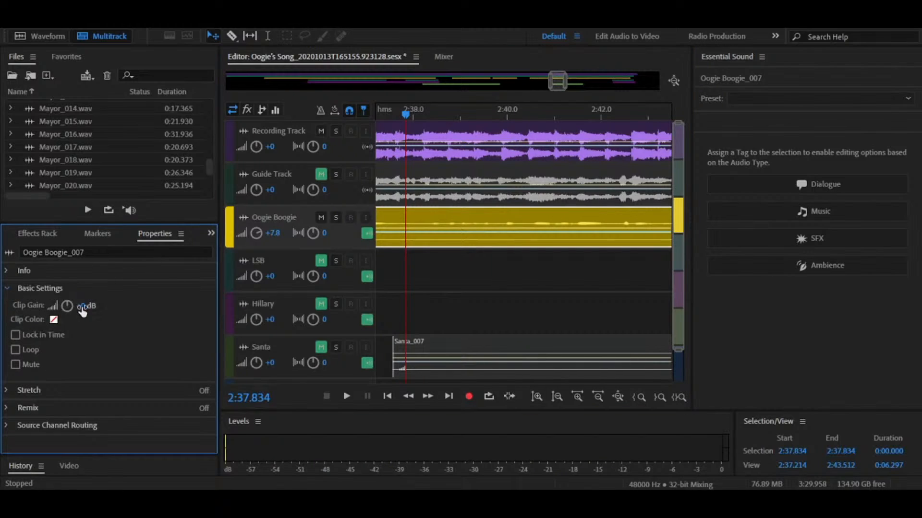
left_click_drag(83, 310, 87, 307)
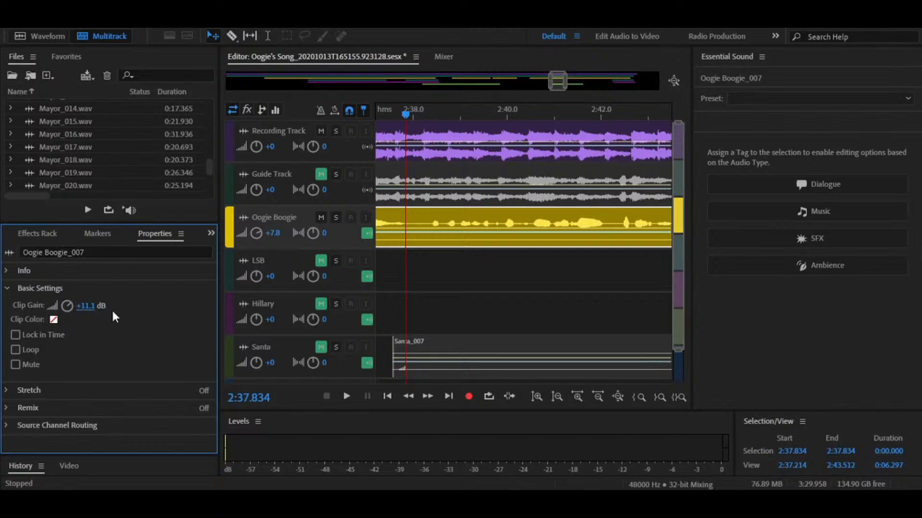
key("space")
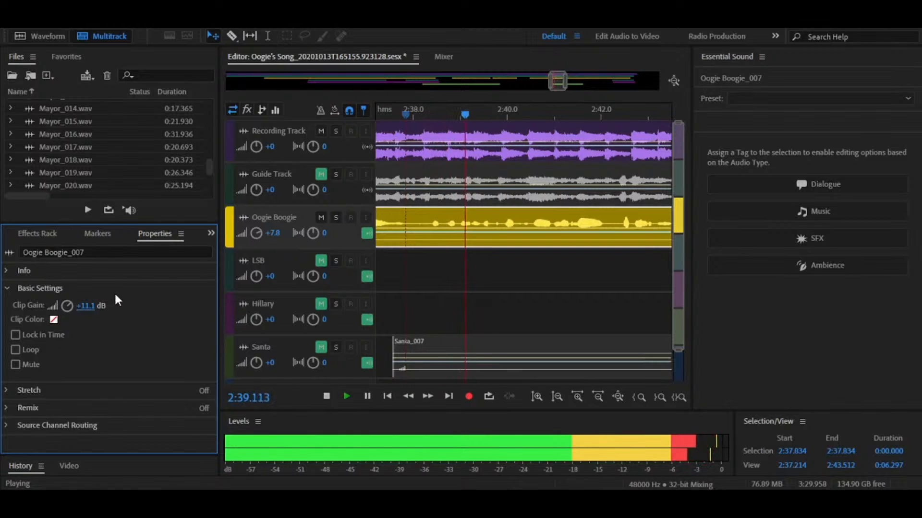
left_click_drag(87, 306, 100, 305)
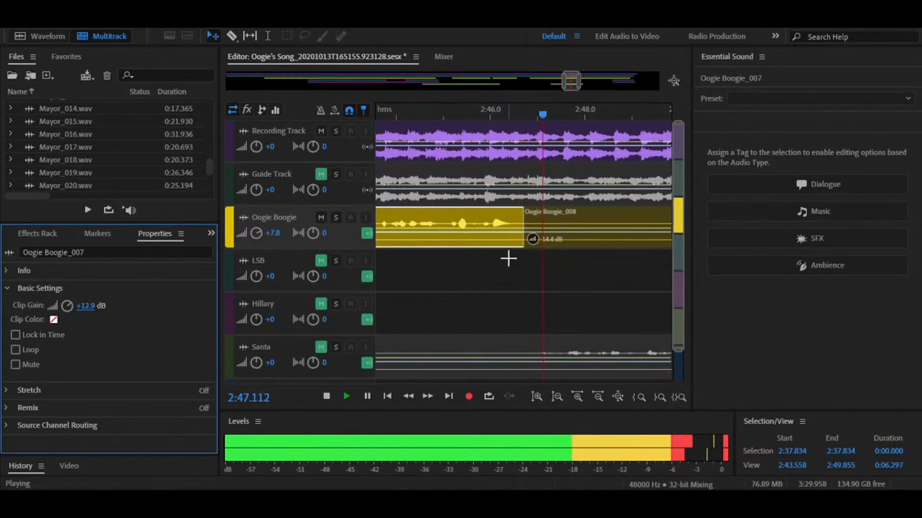
key("space")
Play from 2:47.472 to about 2:50.4, and split the Oogie Boogie_008 clip at about 2:51.0, just before the vocals start.
key("space")
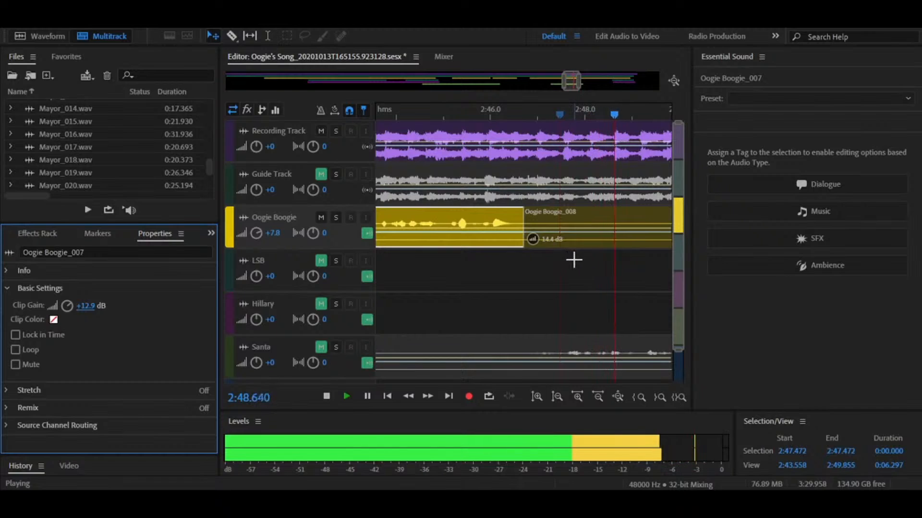
left_click(574, 260)
key("r")
key("space")
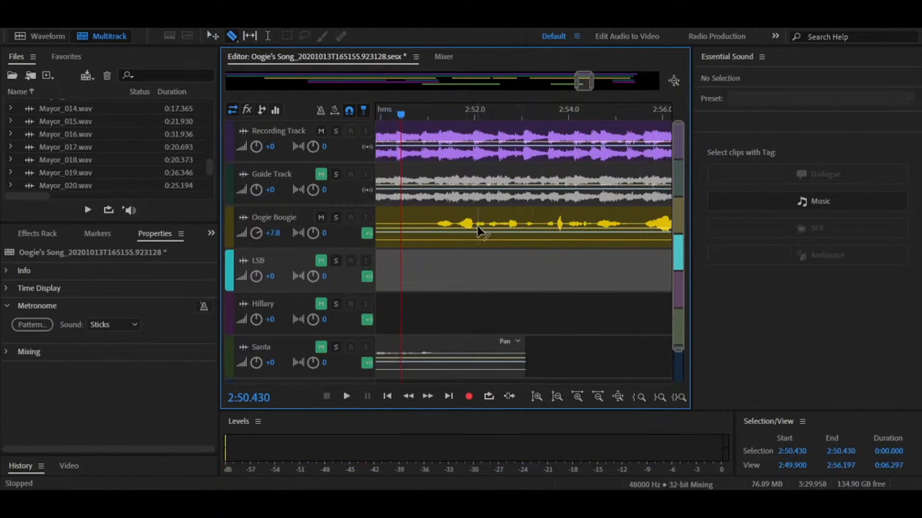
left_click(429, 221)
key("v")
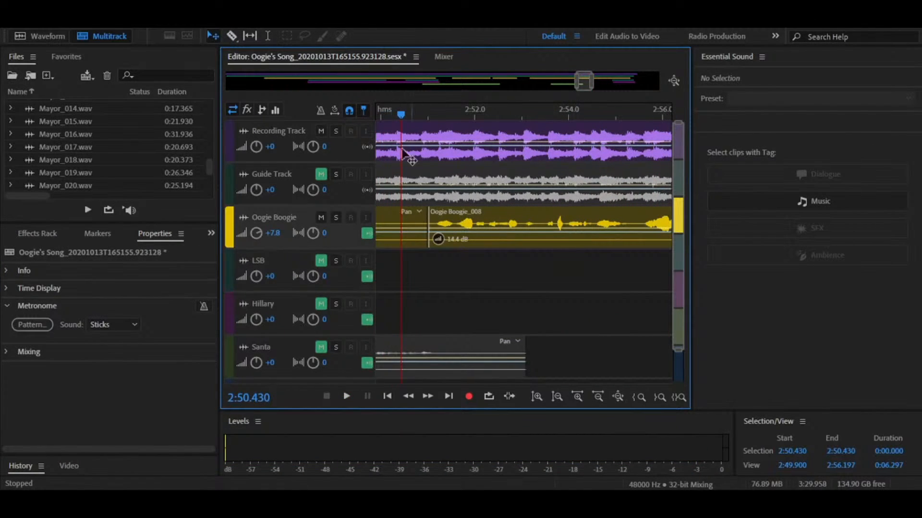
Delete the silent piece of the Oogie Boogie_008 clip before the cut at about 2:51.0.
left_click_drag(574, 79, 566, 81)
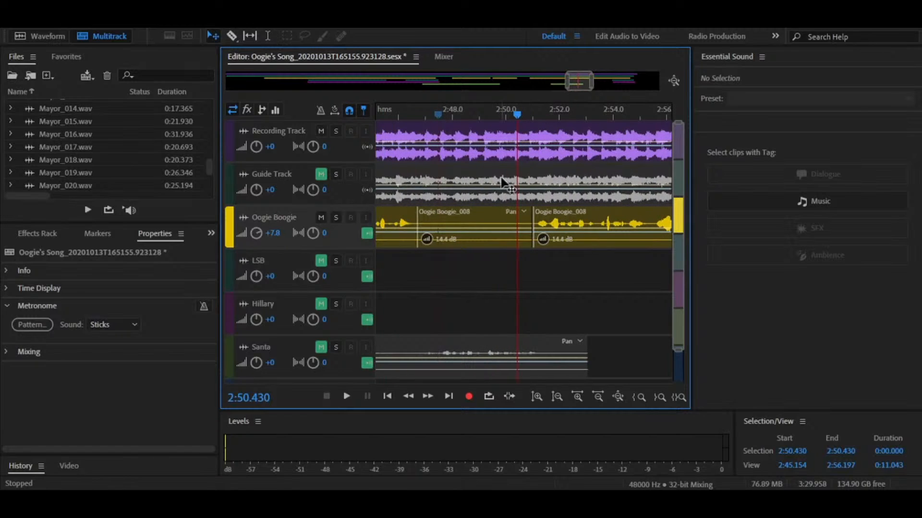
left_click(480, 215)
key("Delete")
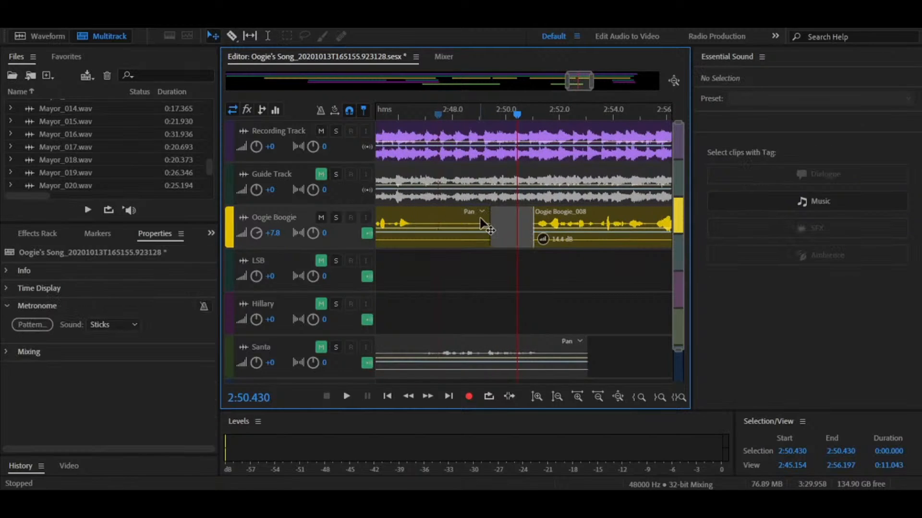
Split the preceding Oogie Boogie clip at about 2:46.6, where its vocals end, and delete the silent tail.
key("r")
left_click(415, 222)
key("v")
left_click(448, 218)
key("Delete")
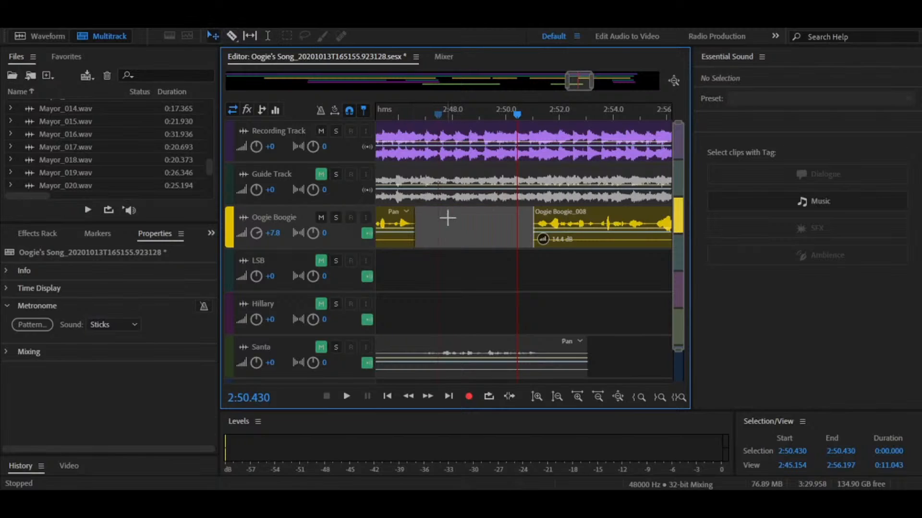
Play from 2:48.280 to about 3:14.4, split Oogie Boogie_008 at about 3:10.4, and delete the silent piece after the cut.
left_click(459, 111)
key("space")
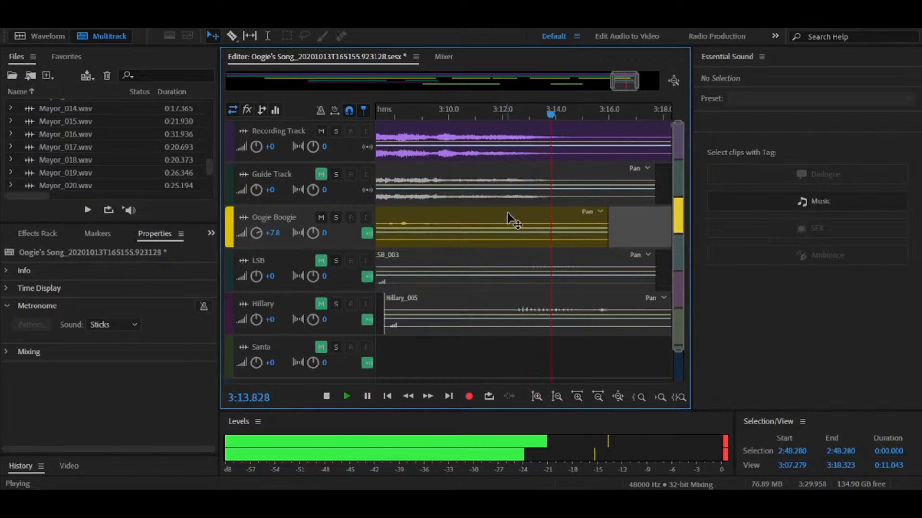
key("space")
key("r")
left_click(458, 222)
key("v")
left_click(478, 223)
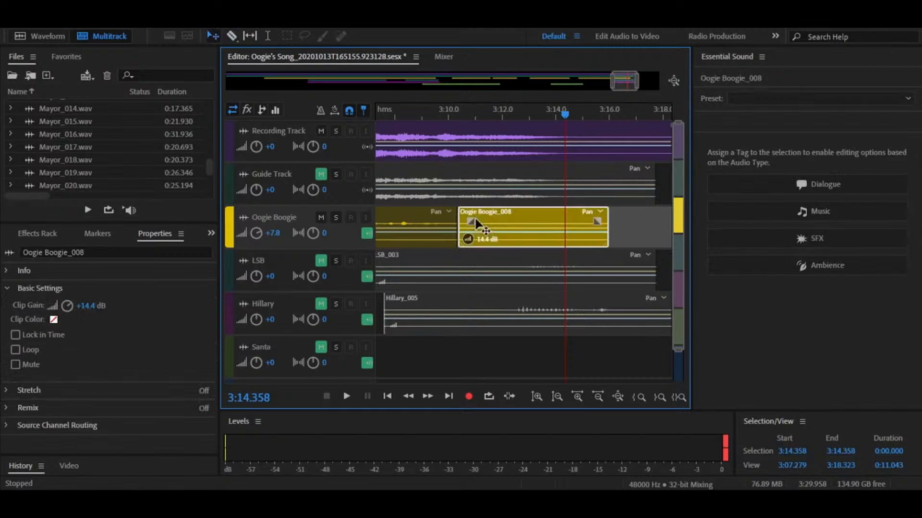
key("Delete")
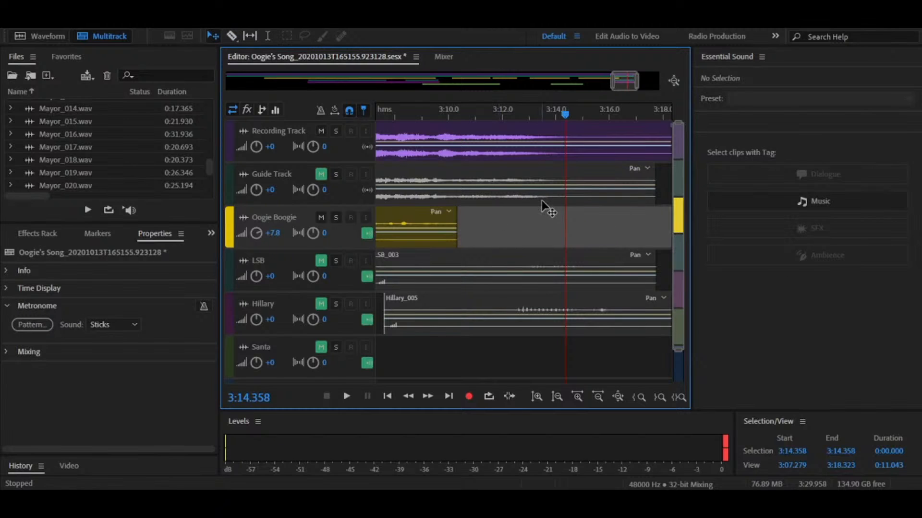
Return to the session's beginning, mute the Oogie Boogie track and unmute the LSB track.
left_click_drag(608, 83, 238, 113)
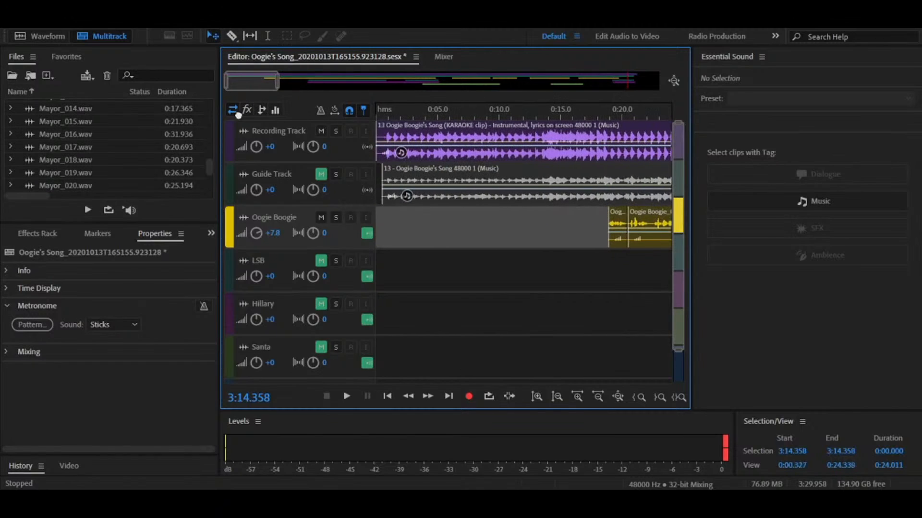
left_click(320, 219)
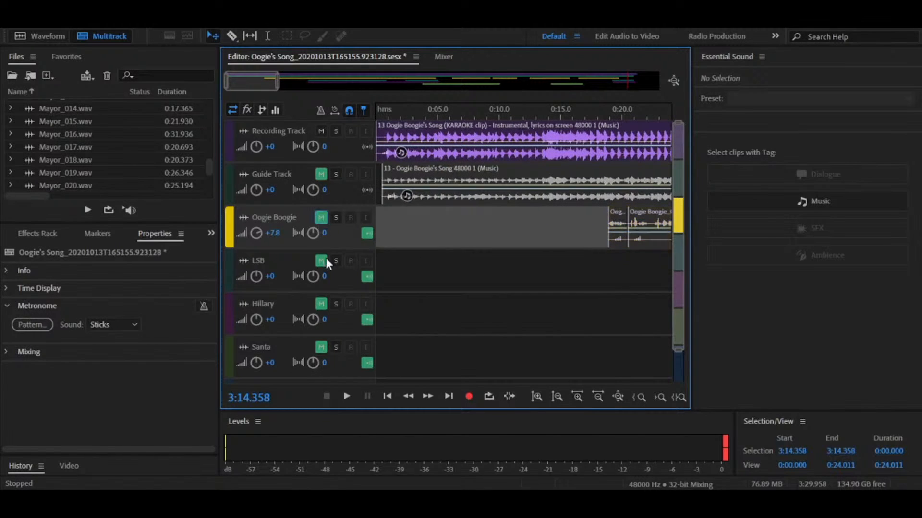
left_click(321, 261)
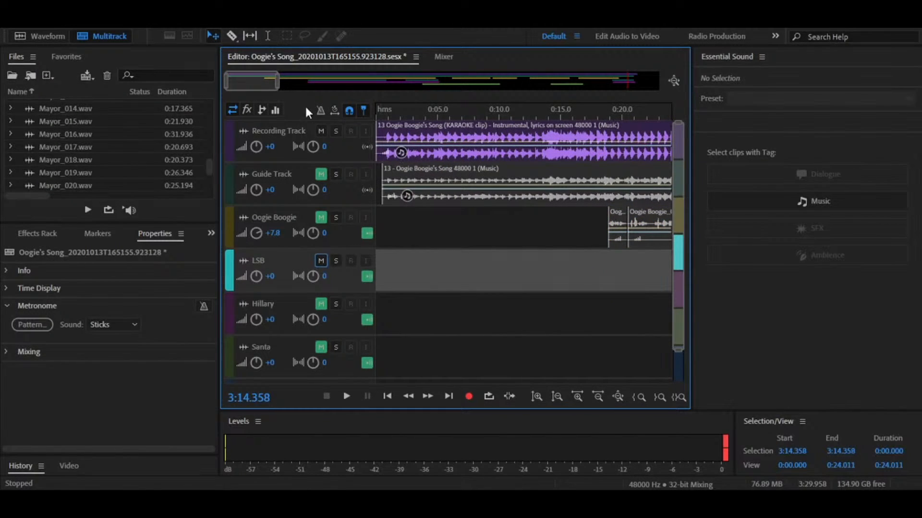
Play from 0:39.828 to about 1:08.6, split LSB_001 at about 1:06.0, and delete the silent piece before the cut.
left_click_drag(258, 85, 316, 91)
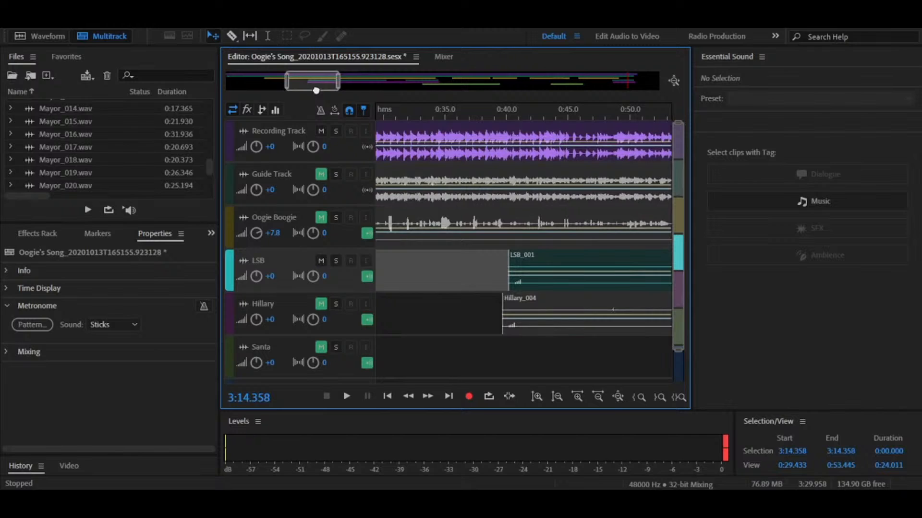
left_click_drag(495, 111, 507, 116)
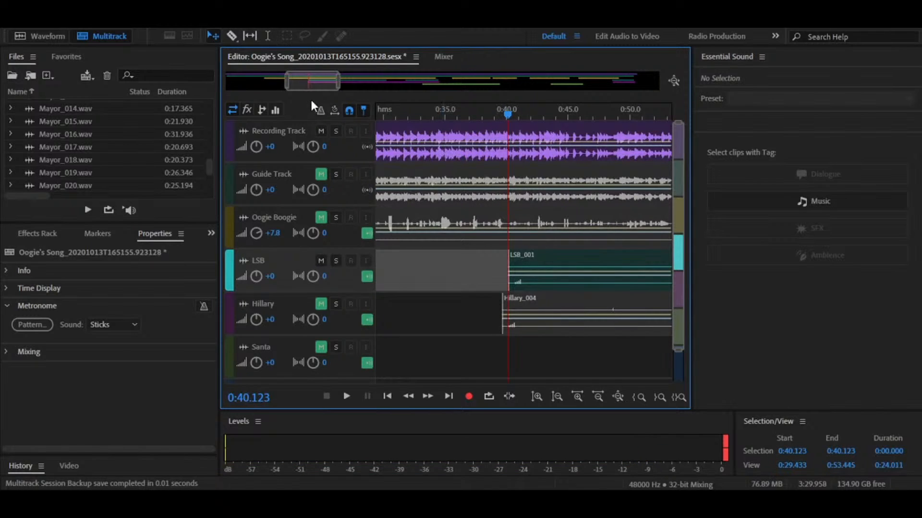
left_click_drag(301, 82, 294, 82)
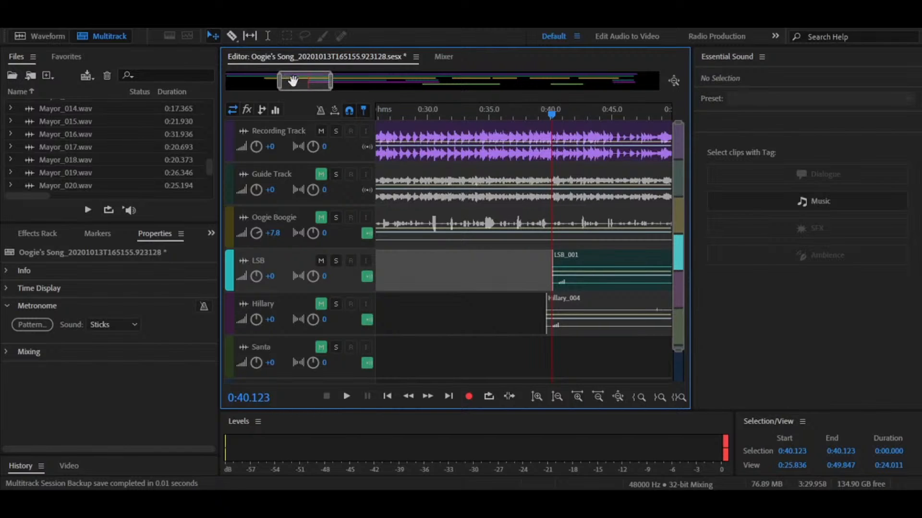
left_click_drag(296, 85, 291, 85)
left_click_drag(580, 115, 577, 115)
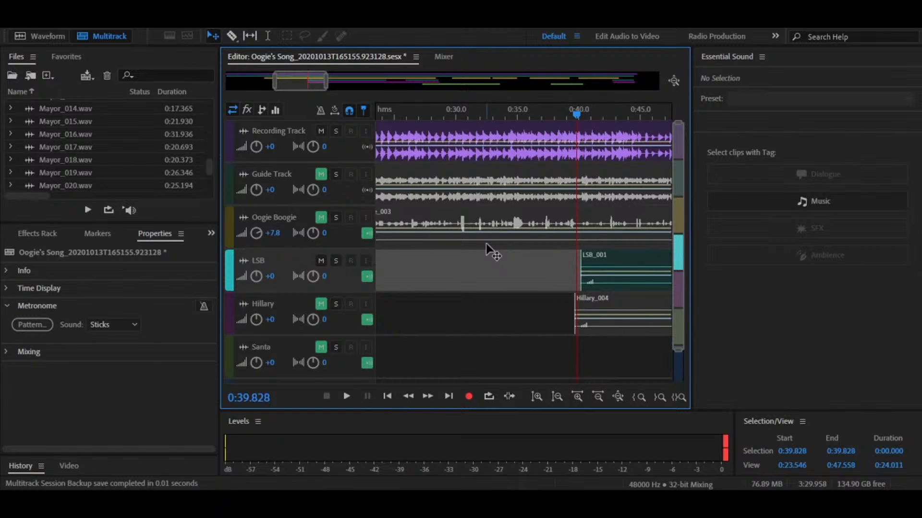
key("space")
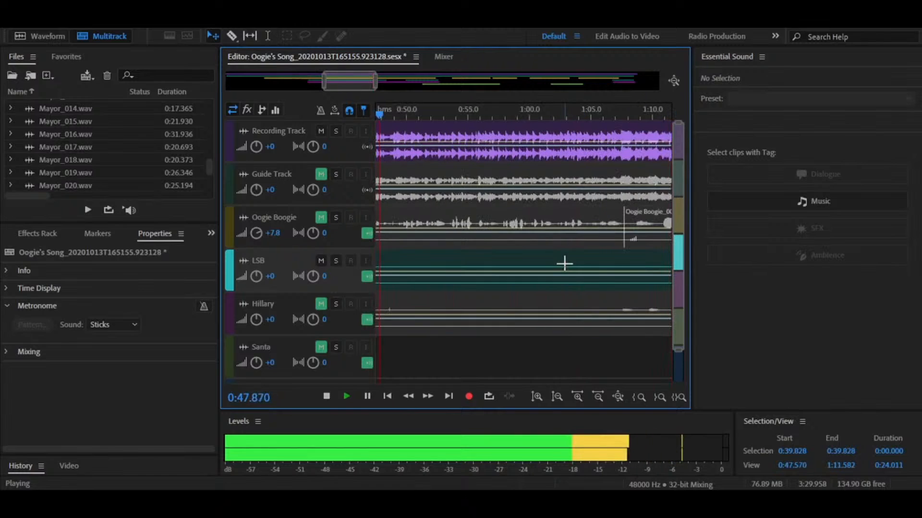
key("r")
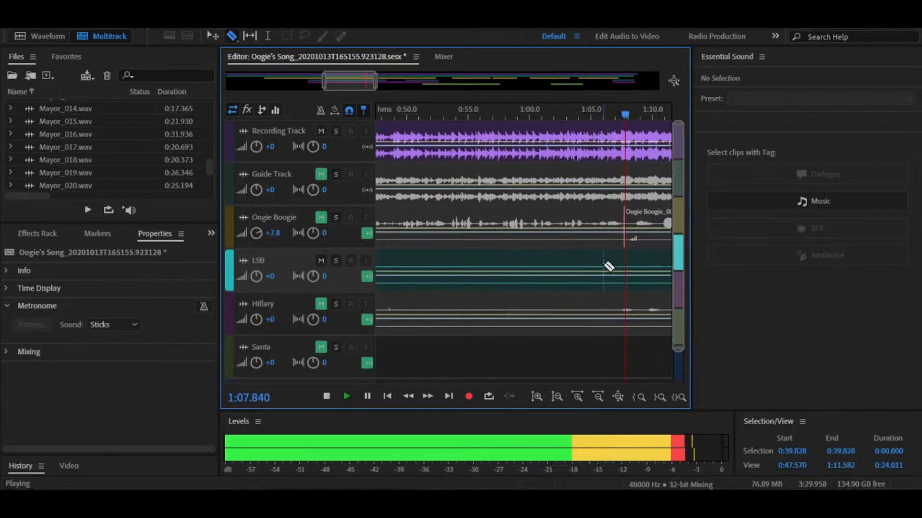
key("space")
key("v")
left_click(587, 267)
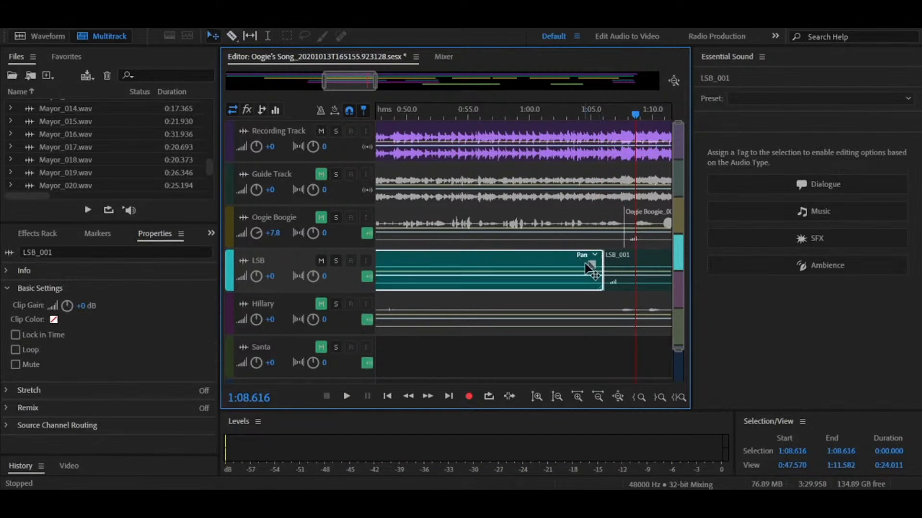
key("Delete")
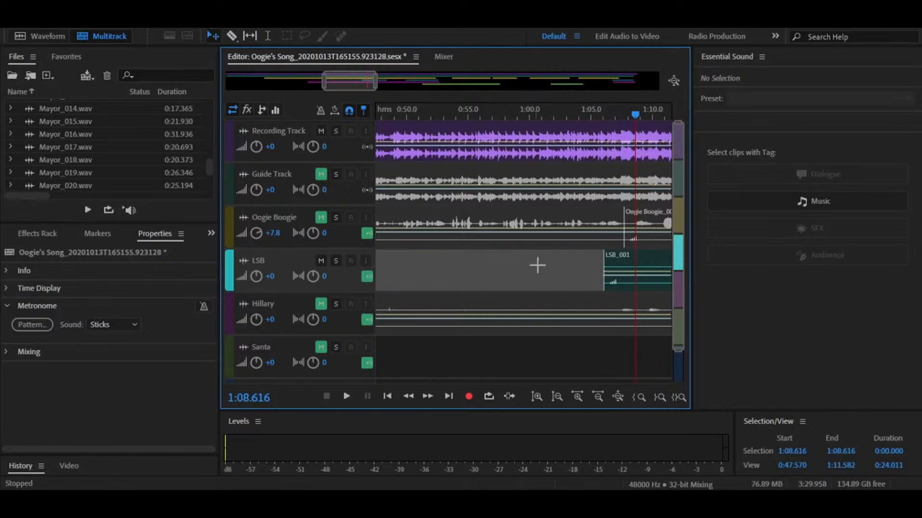
Raise the remaining LSB_001 clip's gain to +22.8 dB and play it from 1:06.045 to about 1:17.9.
left_click(618, 268)
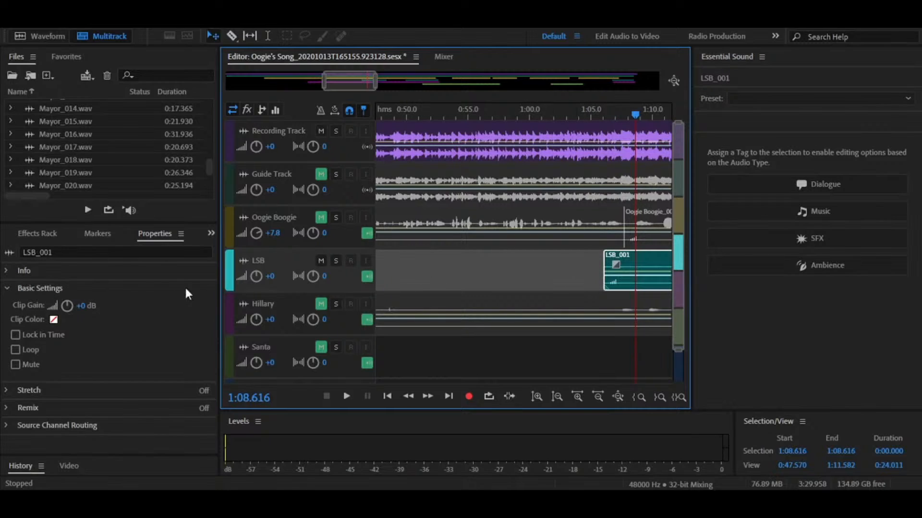
left_click_drag(86, 306, 139, 305)
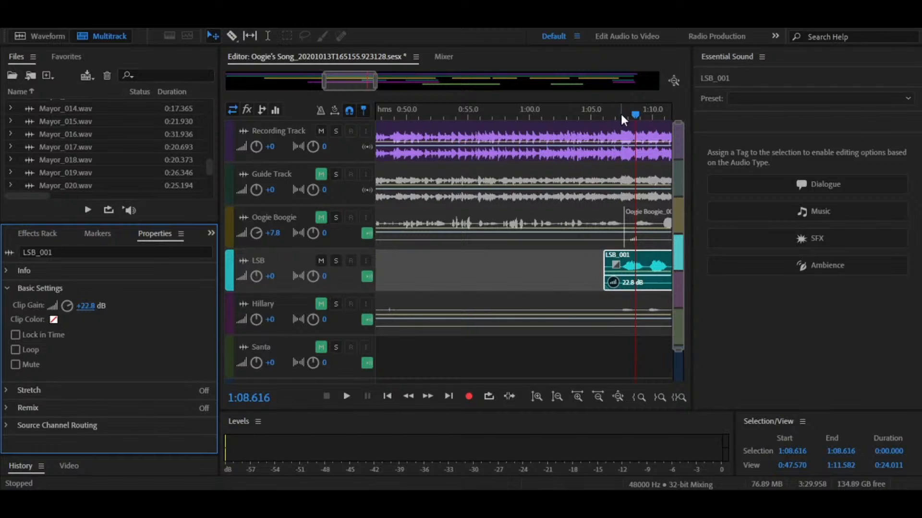
left_click_drag(621, 116, 604, 120)
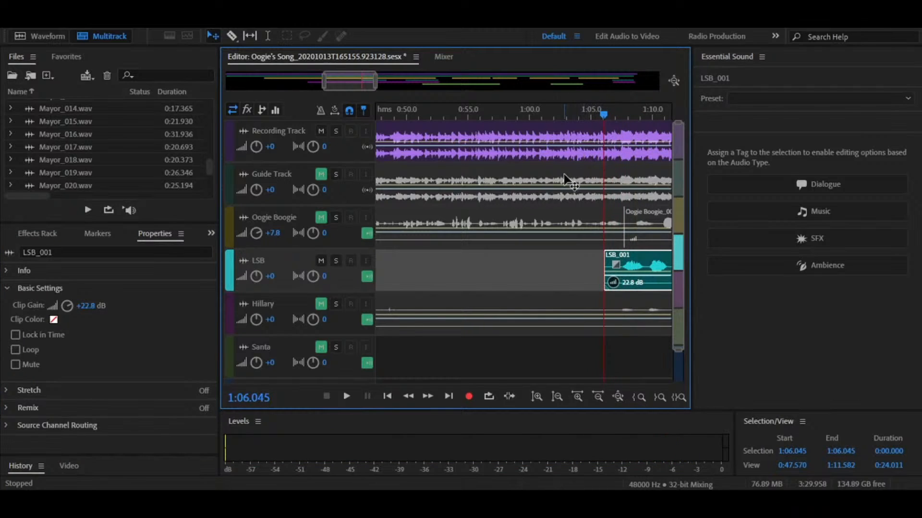
key("space")
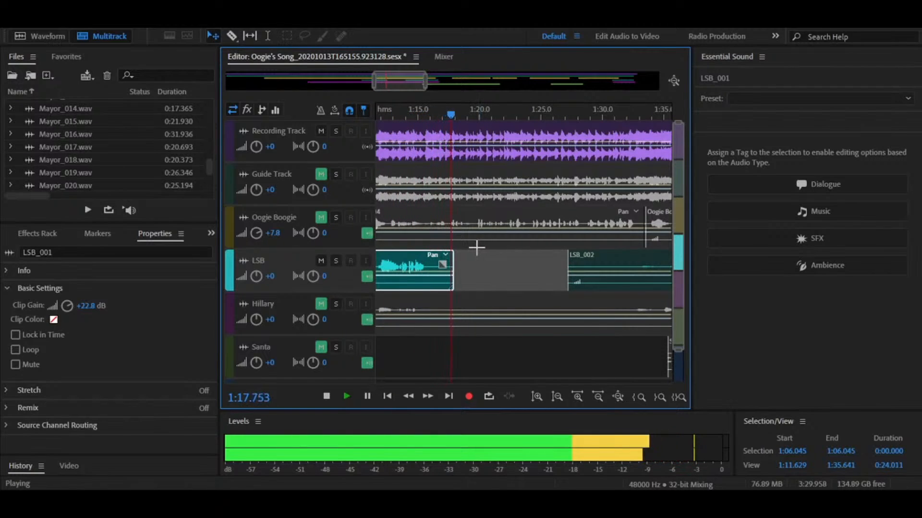
key("space")
Split LSB_001 at about 1:15.9, where its vocals end, and delete the silent tail.
key("r")
left_click(428, 267)
key("v")
left_click(435, 266)
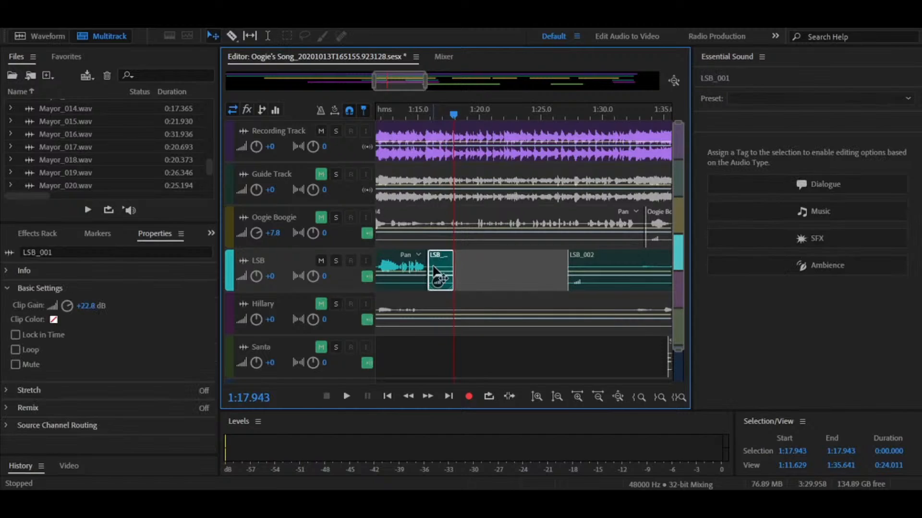
key("Delete")
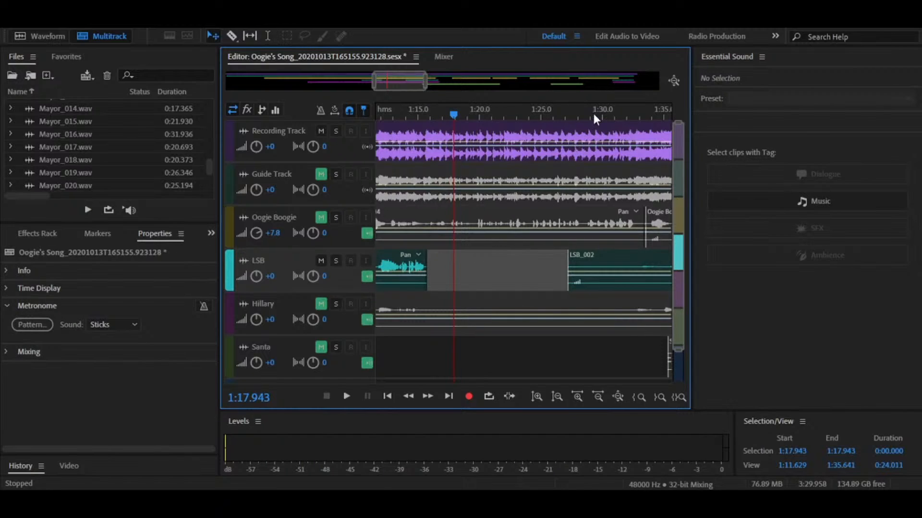
Split LSB_002 at about 1:32.7, just before its vocals start, and delete the silent piece before the cut.
left_click(635, 115)
key("space")
key("space")
key("r")
left_click(637, 262)
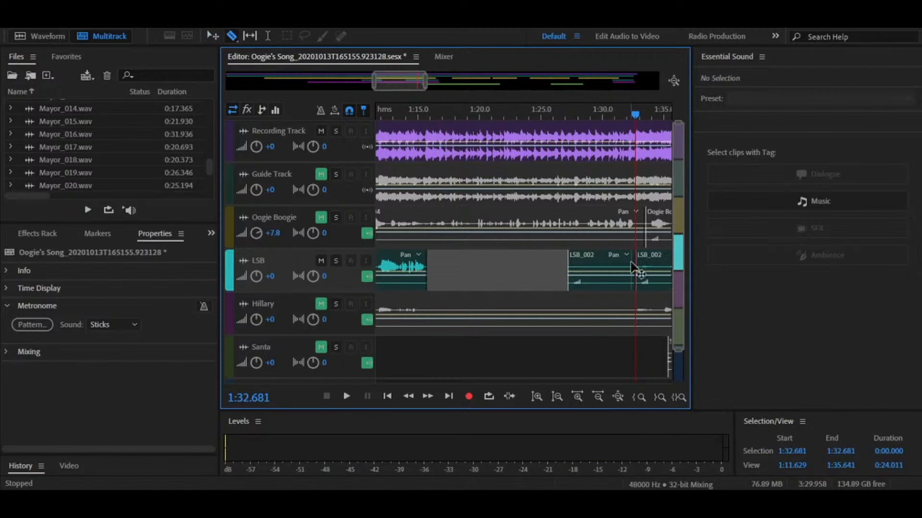
key("v")
left_click(618, 263)
key("Delete")
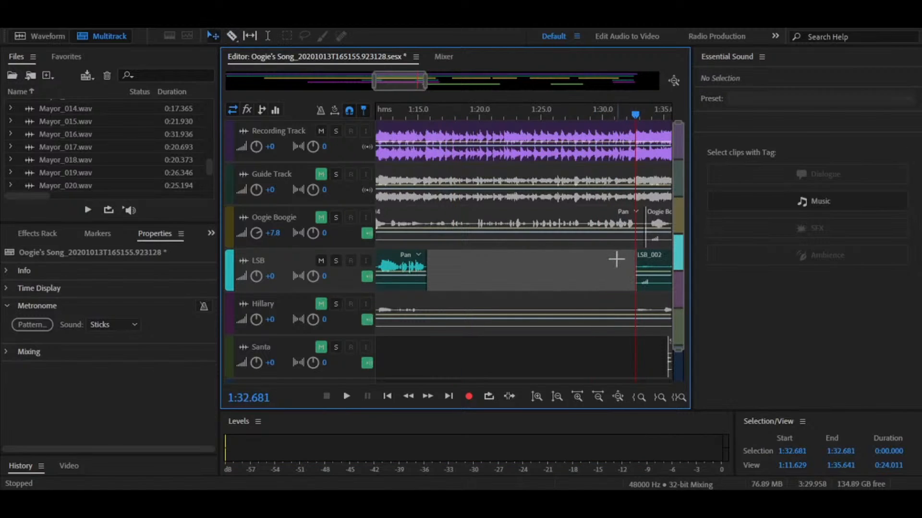
Raise the remaining LSB_002 clip's gain to +18.9 dB and finally to +19.2 dB.
left_click(664, 271)
left_click_drag(87, 306, 103, 306)
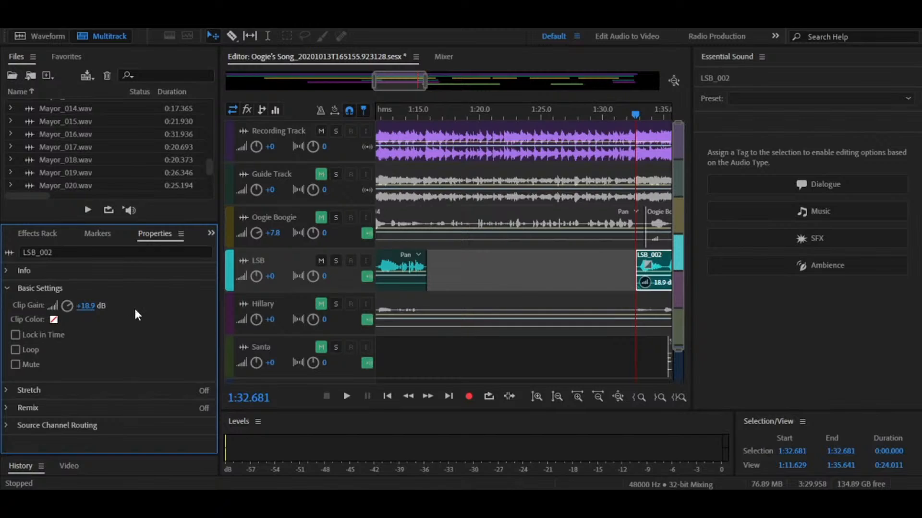
left_click(559, 262)
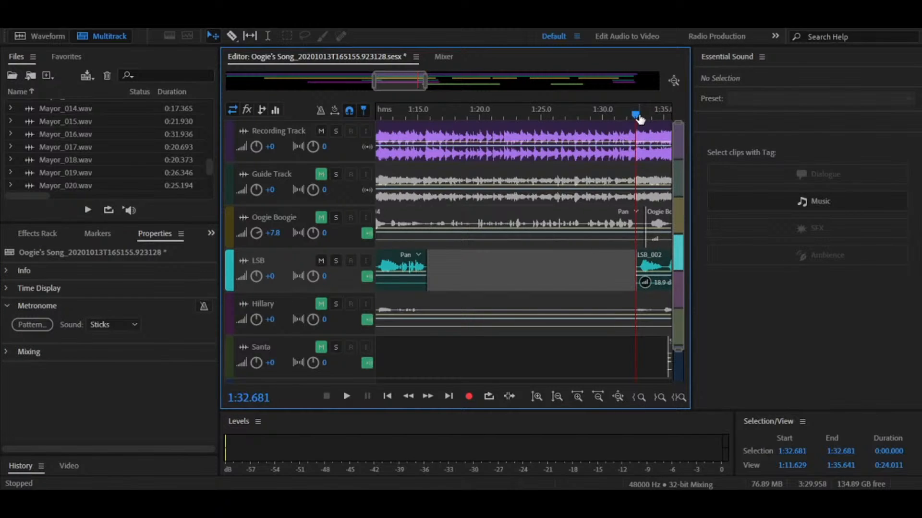
left_click_drag(646, 111, 674, 117)
left_click(567, 260)
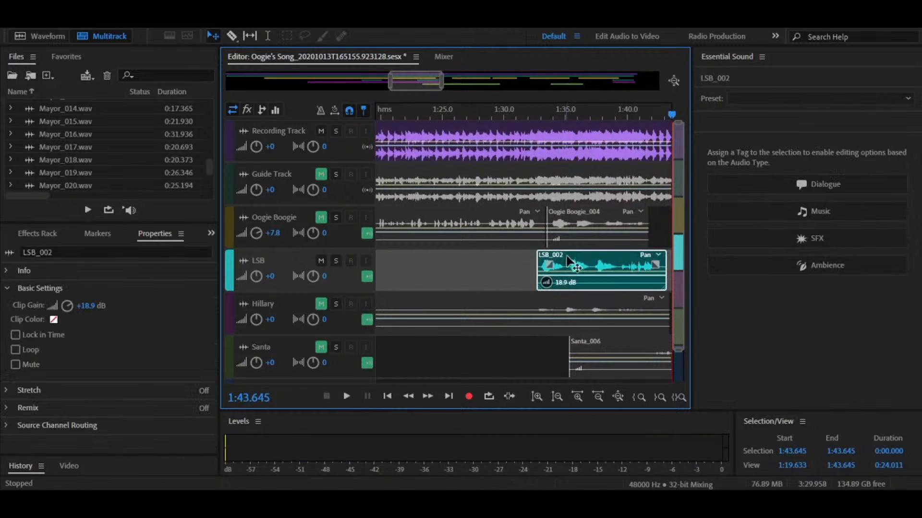
left_click(85, 310)
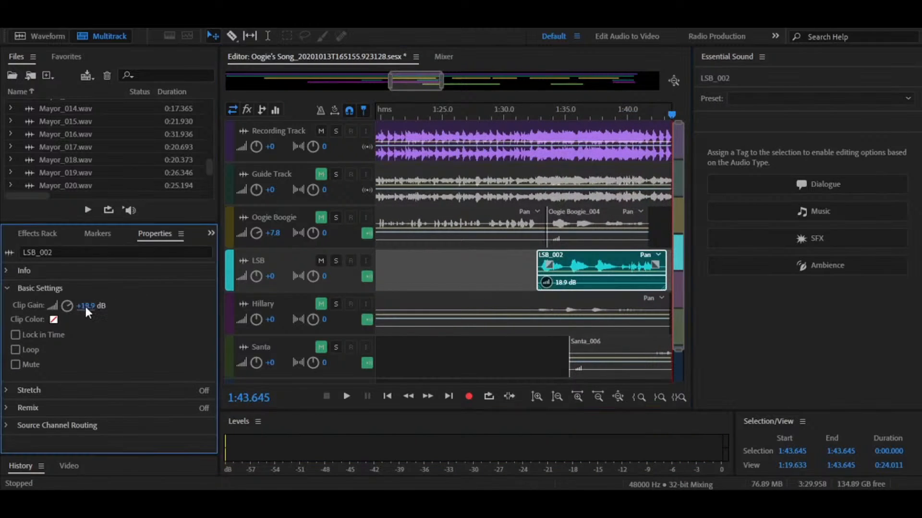
mouse_move(89, 307)
left_mouse_down()
mouse_move(99, 307)
mouse_move(88, 307)
left_mouse_up()
Play back from 1:31.968 to about 1:41.1 to check the level and timing of LSB_002.
left_click(527, 117)
key("space")
key("space")
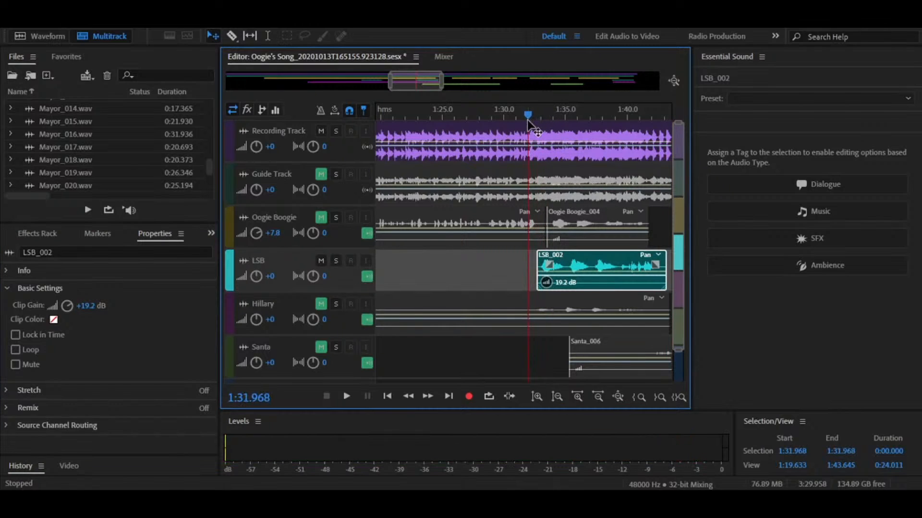
key("space")
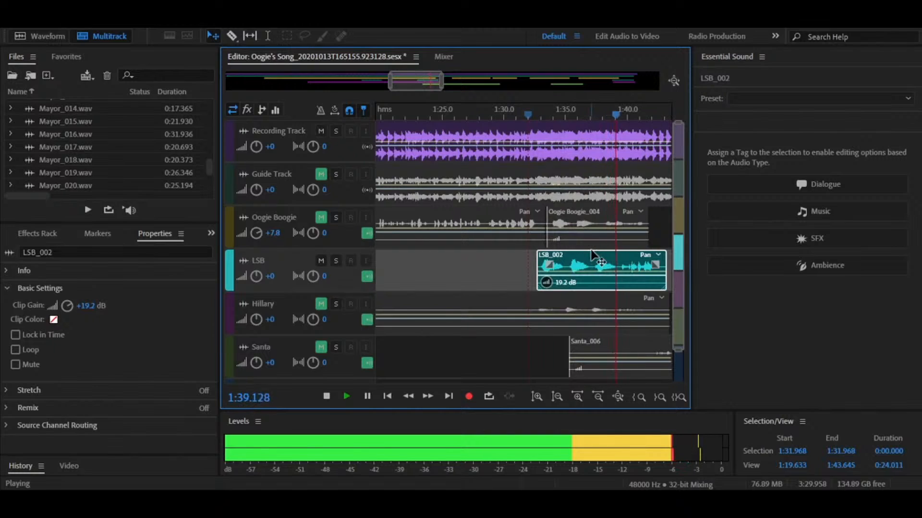
key("space")
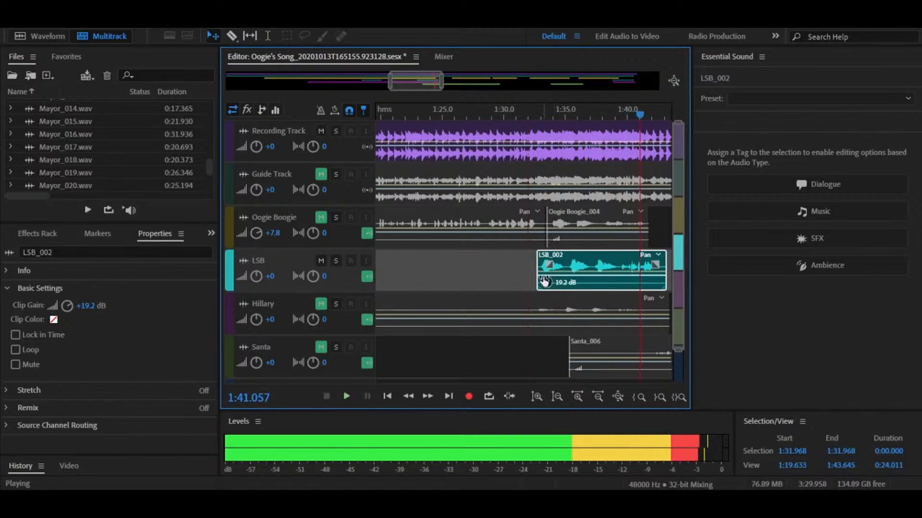
key("space")
Nudge LSB_002 earlier twice until it starts at about 1:32.4, playing from 1:32.681 to about 1:37.8 between the moves.
left_click_drag(565, 271, 548, 268)
left_click(537, 117)
key("space")
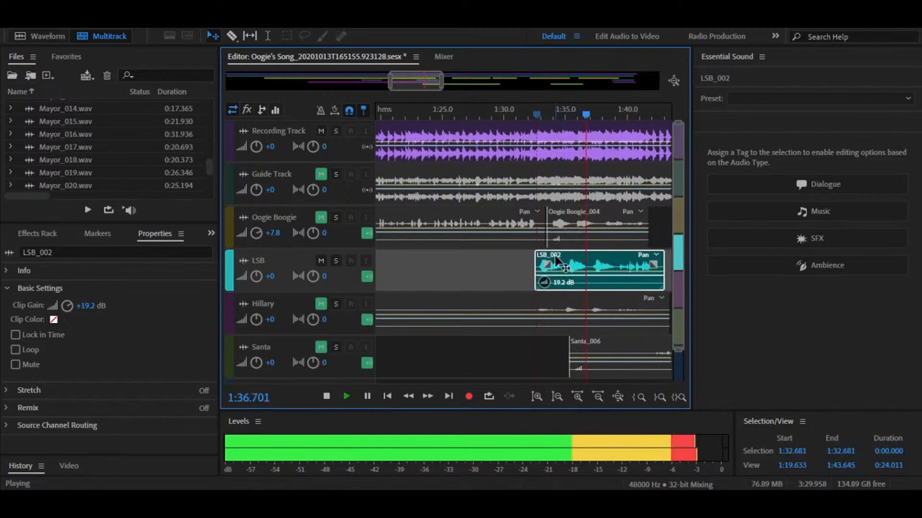
key("space")
scroll(547, 266, "up", 5)
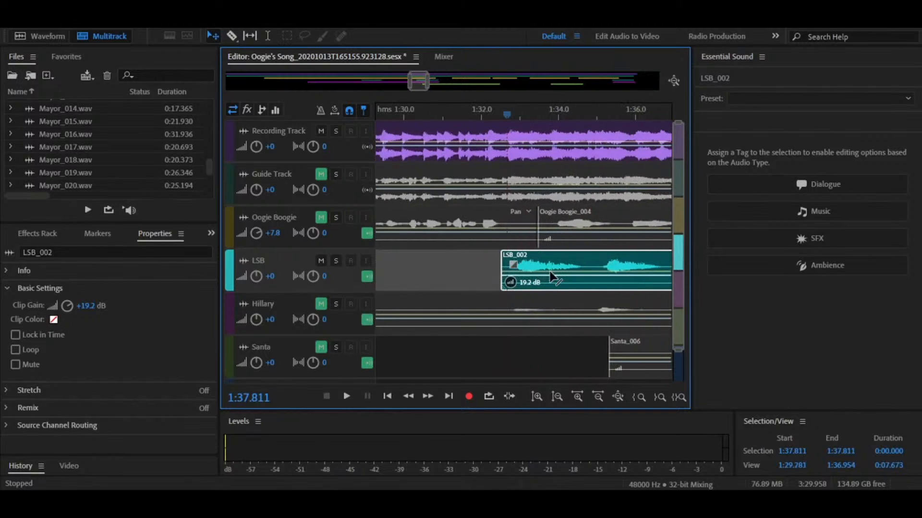
left_click_drag(526, 269, 524, 269)
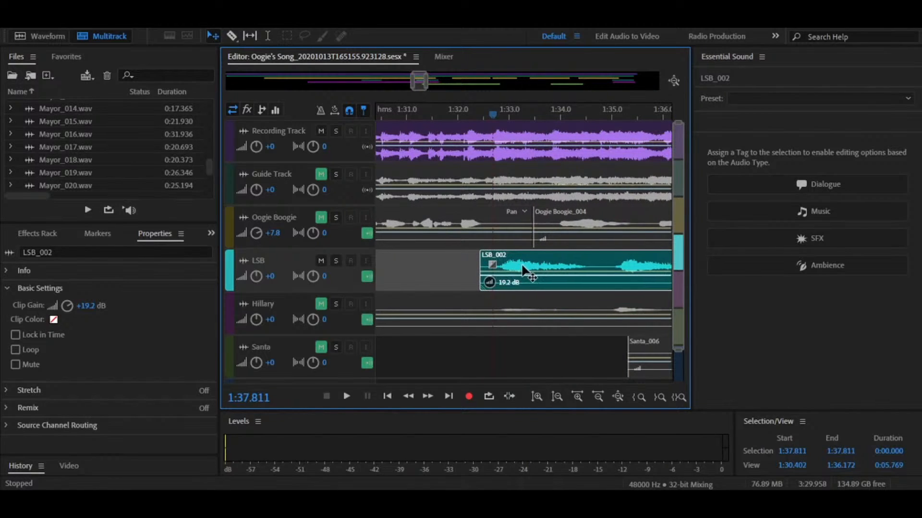
Play LSB_002 from 1:32.549 to its end, continuing to about 1:44.5, to check its level and timing.
left_click(486, 114)
key("space")
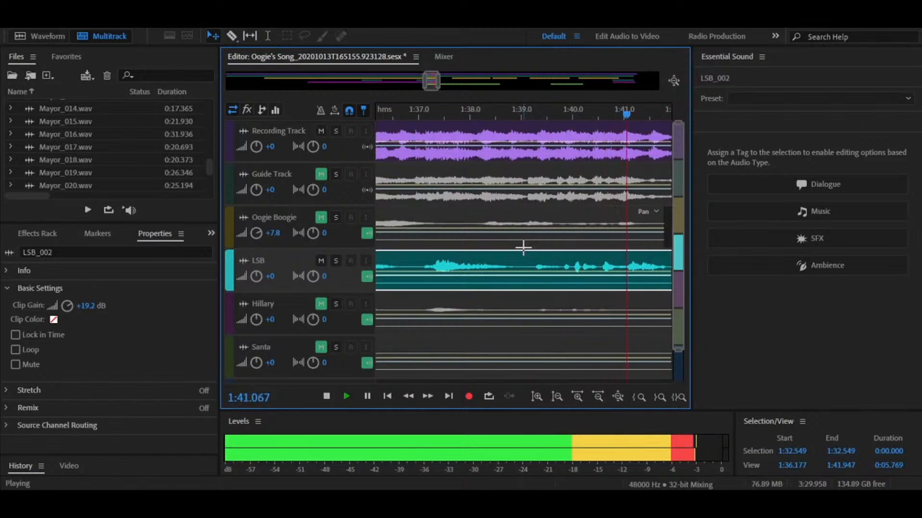
key("space")
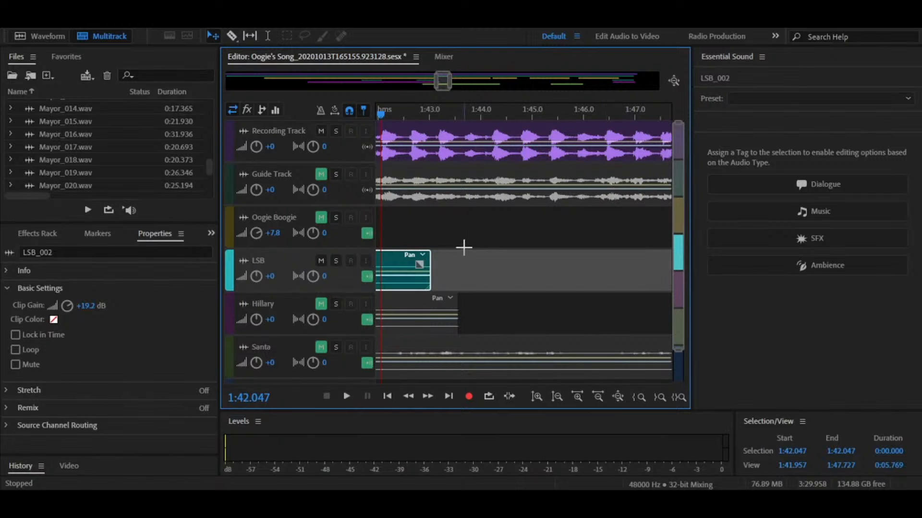
key("space")
key("space")
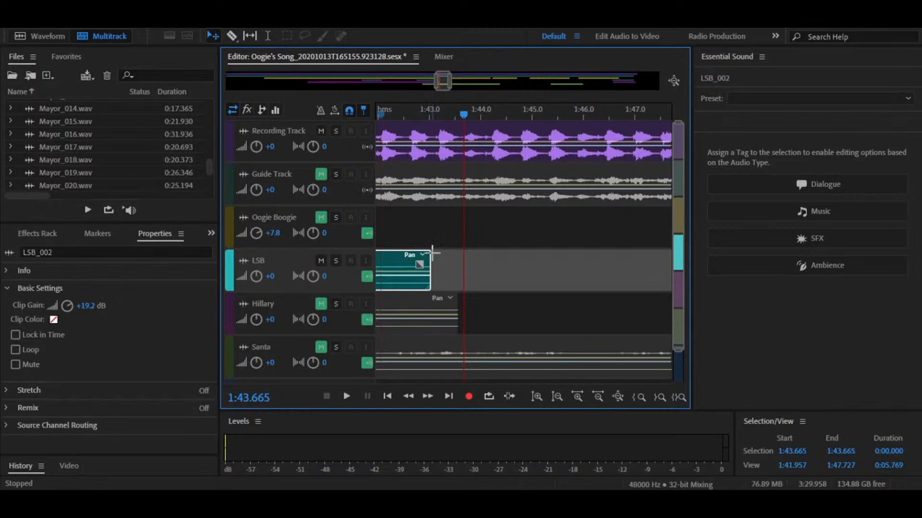
key("space")
key("space")
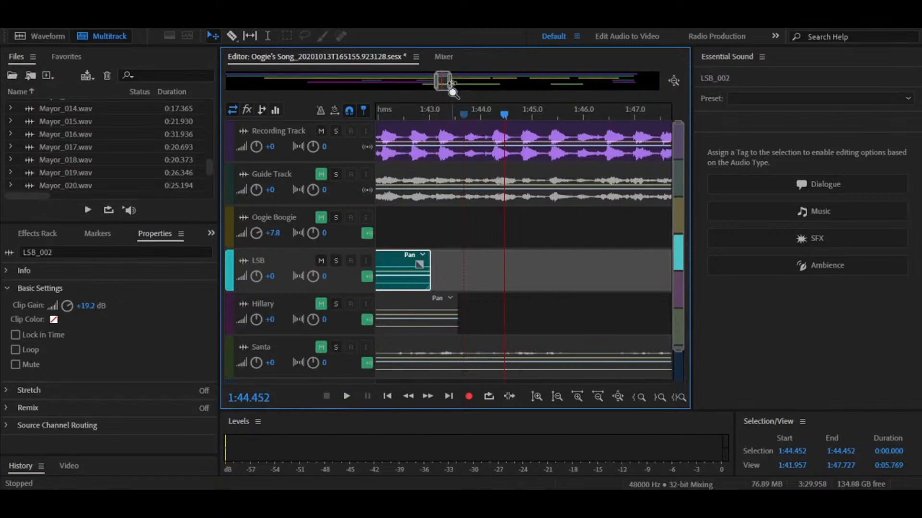
Play the section around LSB_003 from 3:06.949 to about 3:13.9 to find where its vocals are.
left_click_drag(451, 83, 611, 74)
left_click(478, 114)
left_click(541, 114)
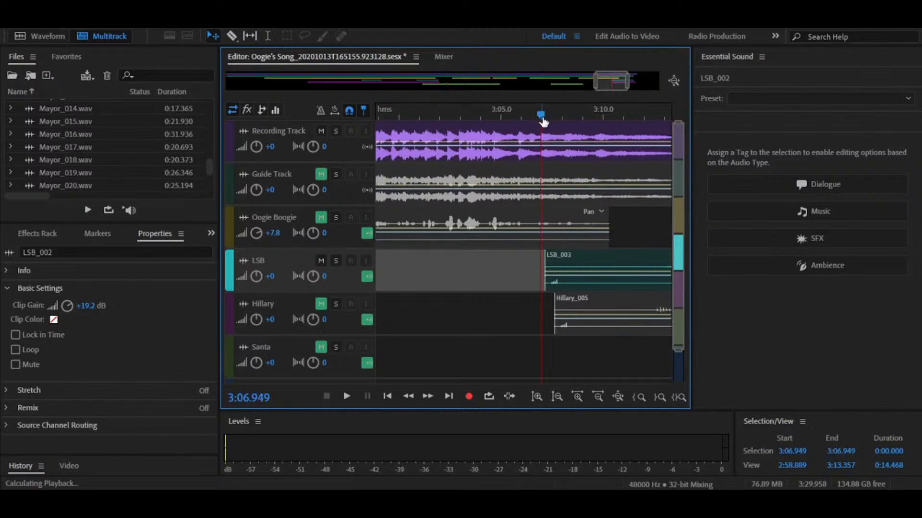
key("space")
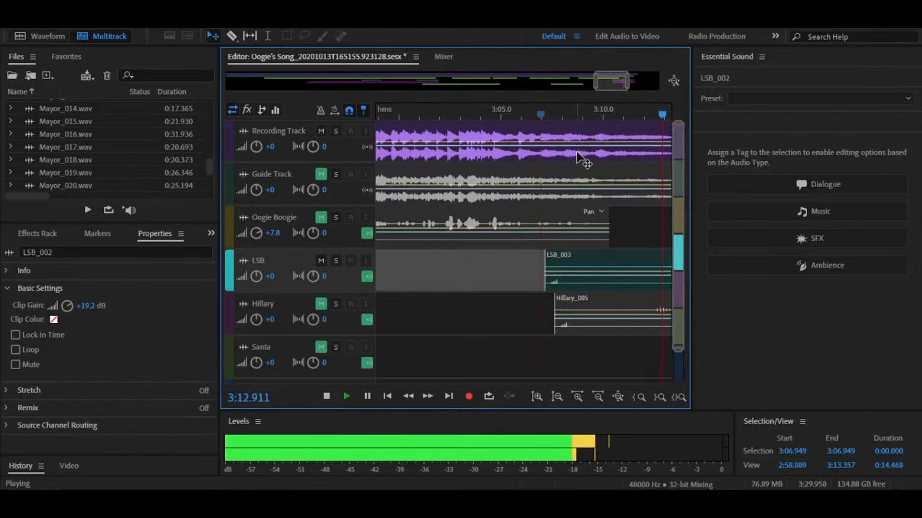
key("space")
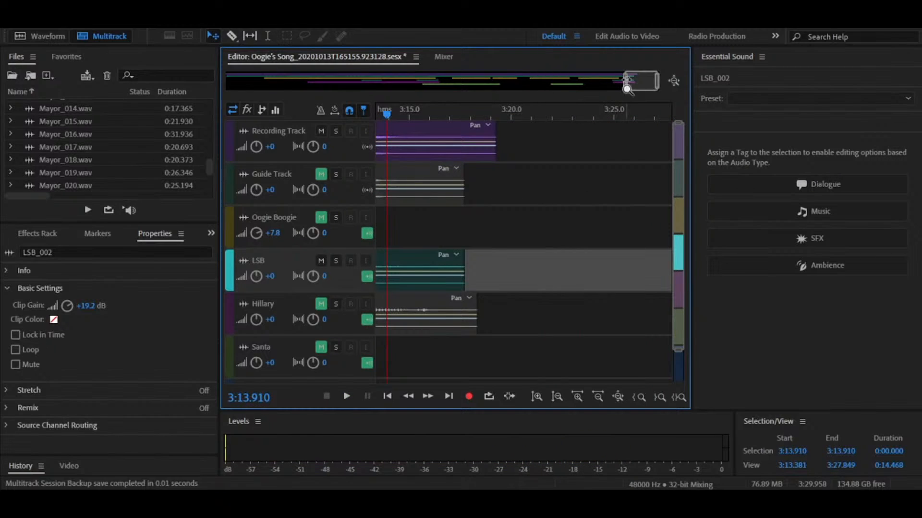
Raise the clip gain of LSB_003 to +16.2 dB.
left_click_drag(634, 81, 619, 81)
key("r")
key("v")
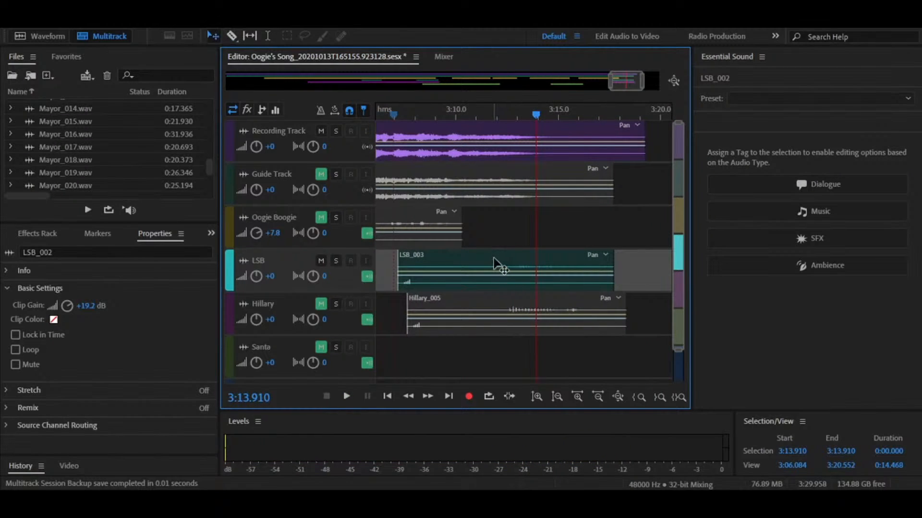
left_click(494, 266)
left_click_drag(87, 308, 125, 306)
Split LSB_003 at about 3:11.7, just before its vocals start, and delete the silent piece before the cut.
key("r")
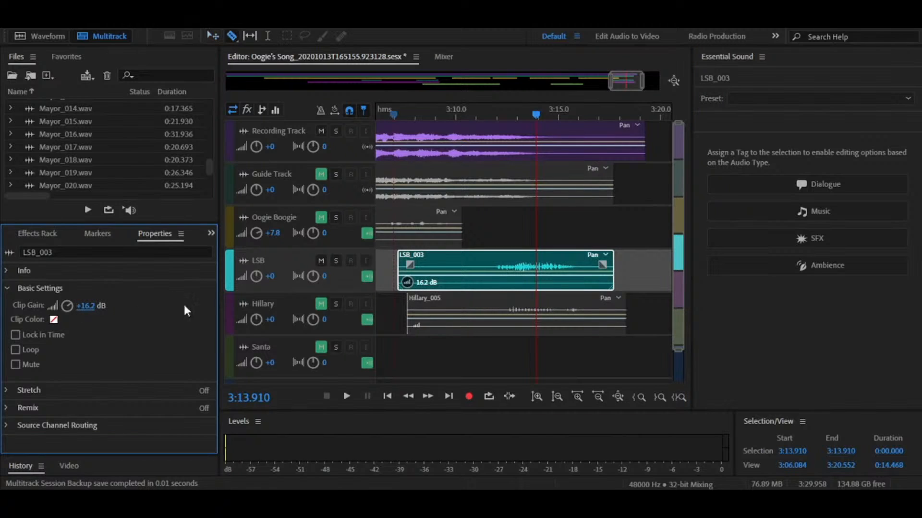
left_click(490, 266)
key("v")
left_click(468, 267)
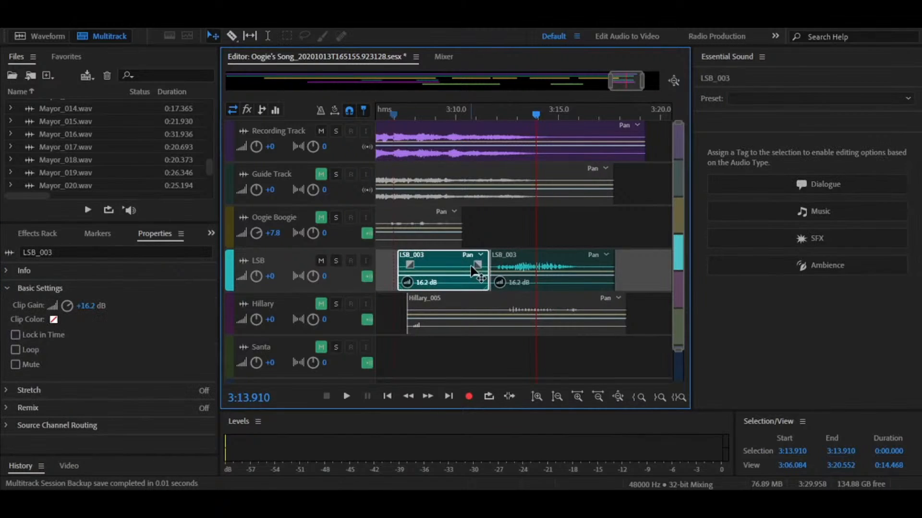
key("Delete")
Split LSB_003 at about 3:16.4, after its vocals end, and delete the silent tail.
key("r")
left_click(586, 263)
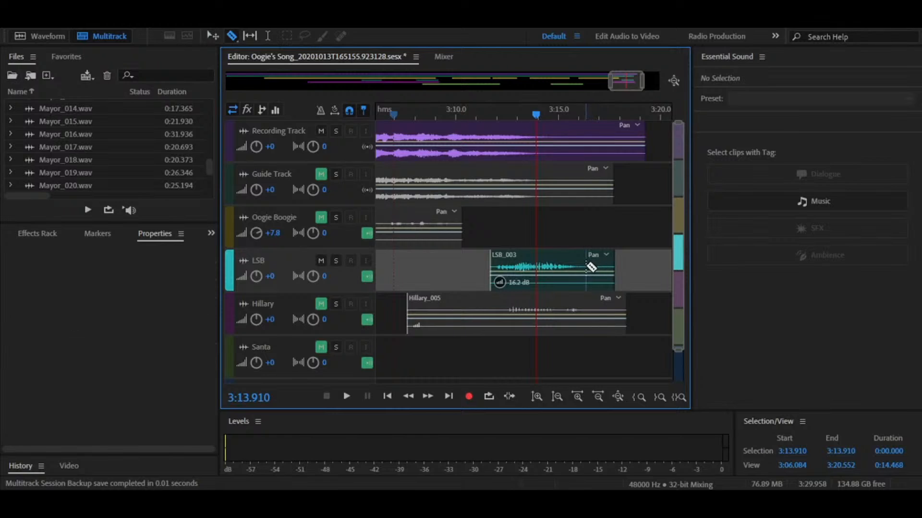
key("v")
left_click(599, 268)
key("Delete")
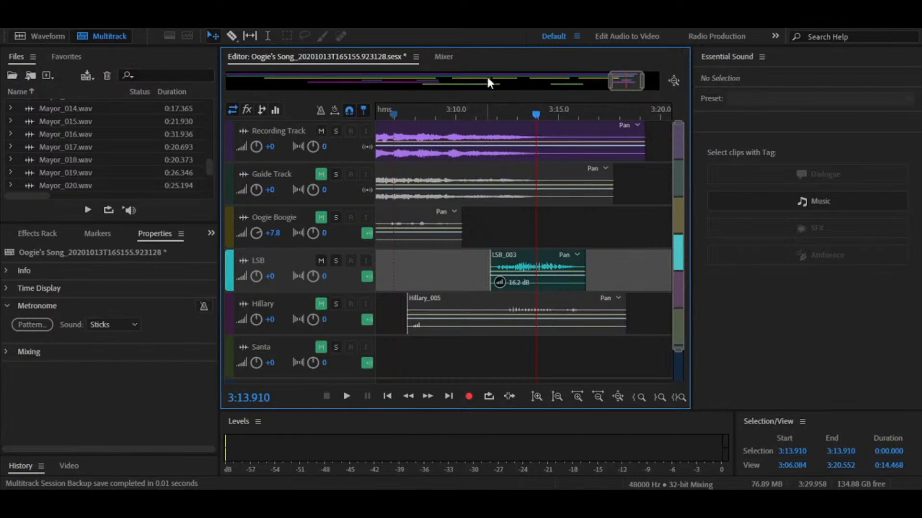
Play back the trimmed LSB_003 from 3:11.501 to about 3:16.8.
left_click(487, 112)
key("space")
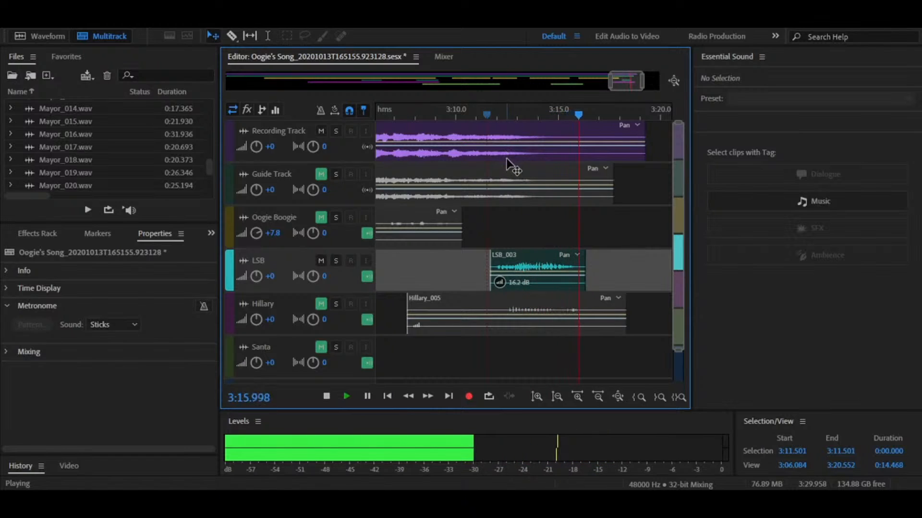
key("space")
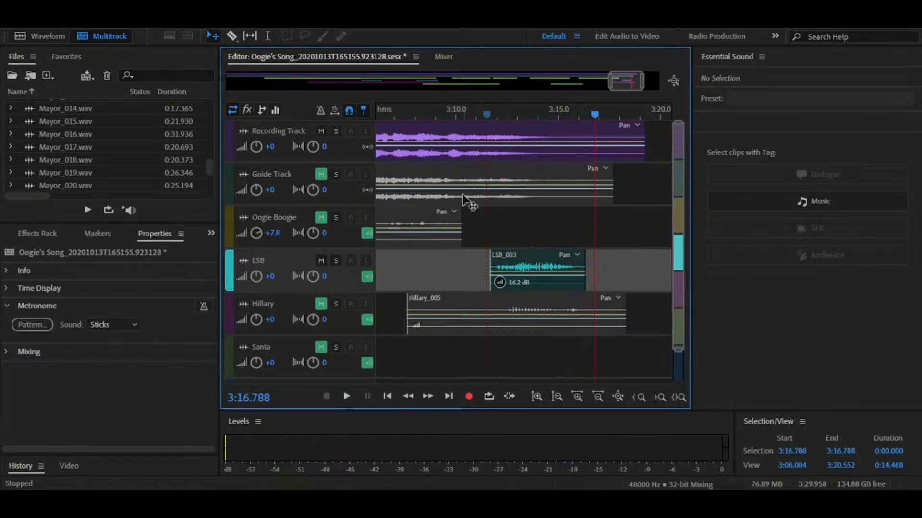
Mute the LSB track, unmute the Hillary track, and place the playhead at the start of Hillary_004 at 0:39.680.
left_click(320, 261)
left_click(320, 303)
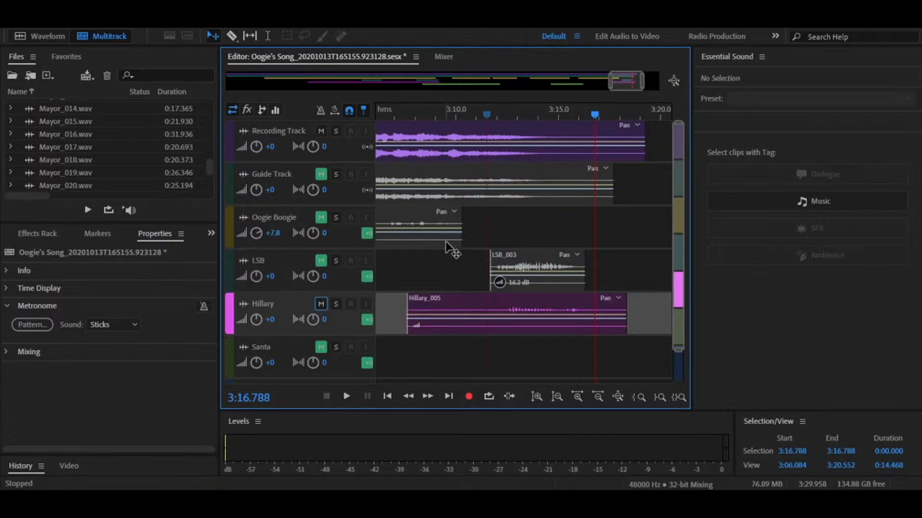
left_click_drag(623, 94, 224, 123)
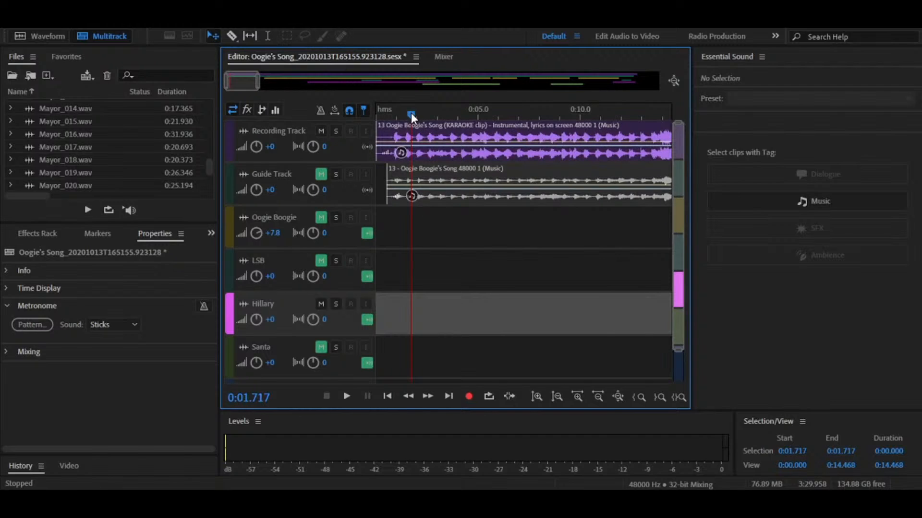
left_click_drag(411, 113, 458, 113)
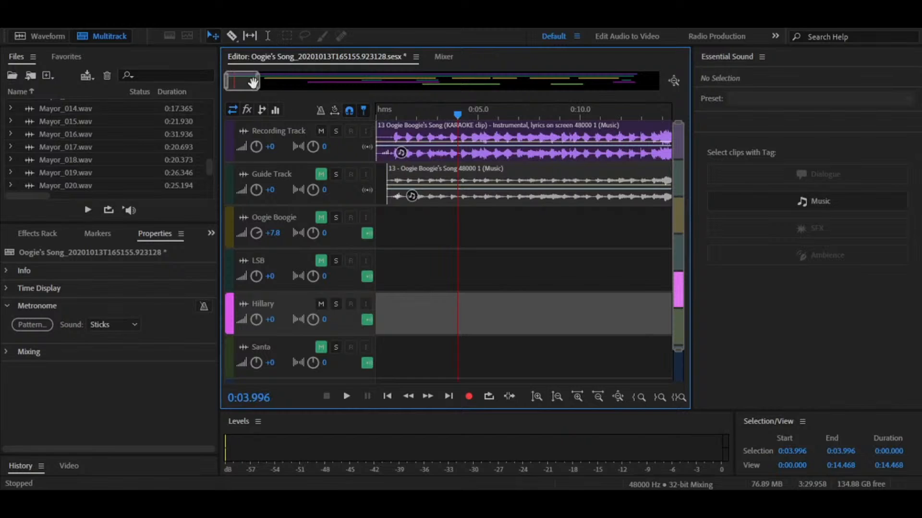
left_click_drag(245, 80, 317, 80)
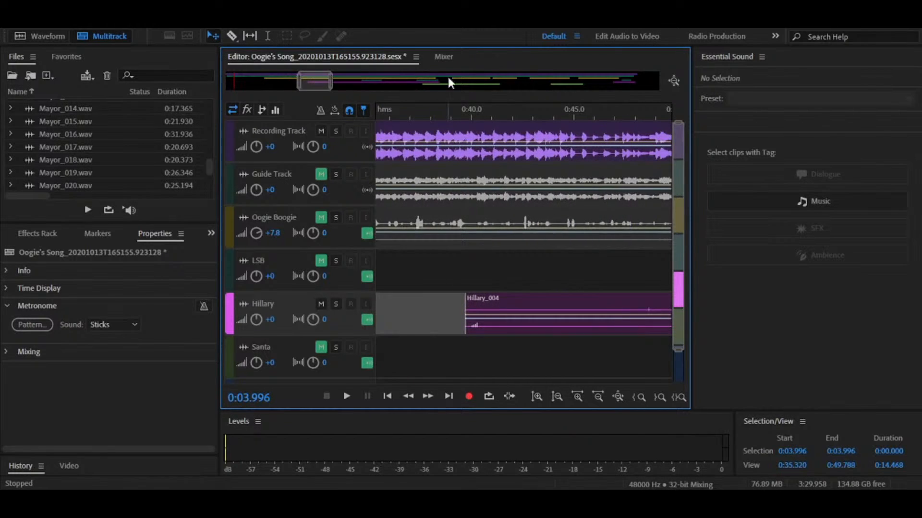
left_click_drag(471, 114, 466, 118)
Play the opening of Hillary_004 from 0:39.680 to about 0:50.7 to check it for vocals.
left_click(585, 307)
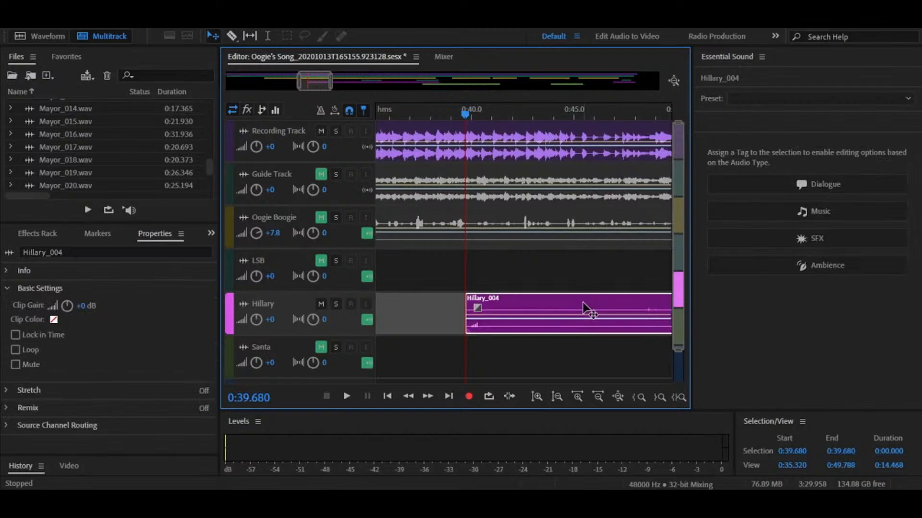
key("space")
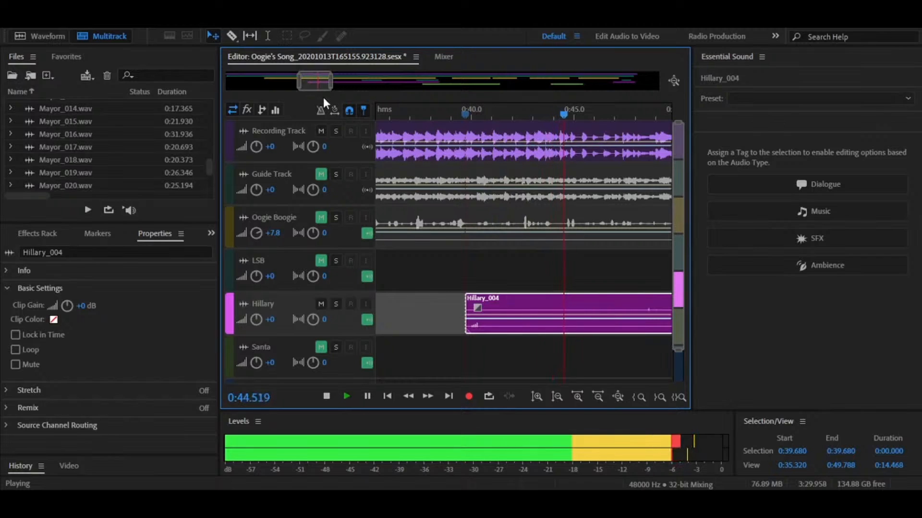
left_click_drag(317, 85, 336, 87)
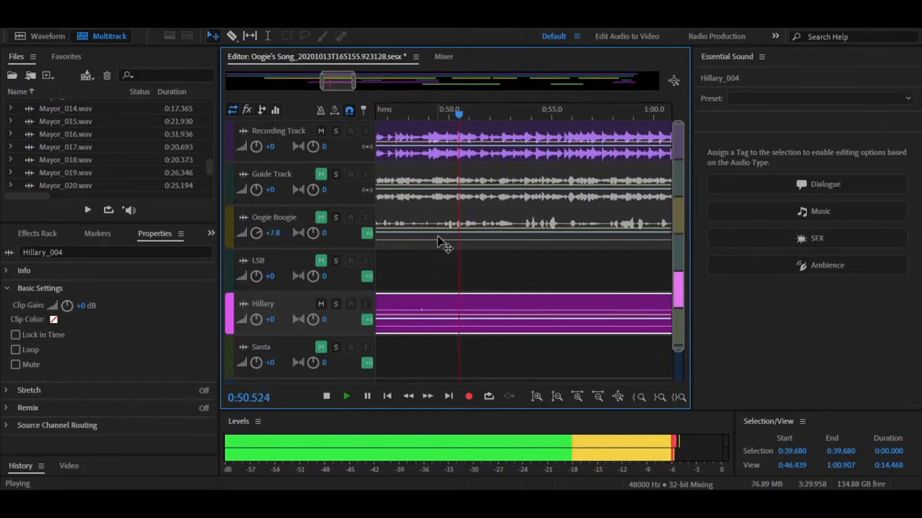
key("space")
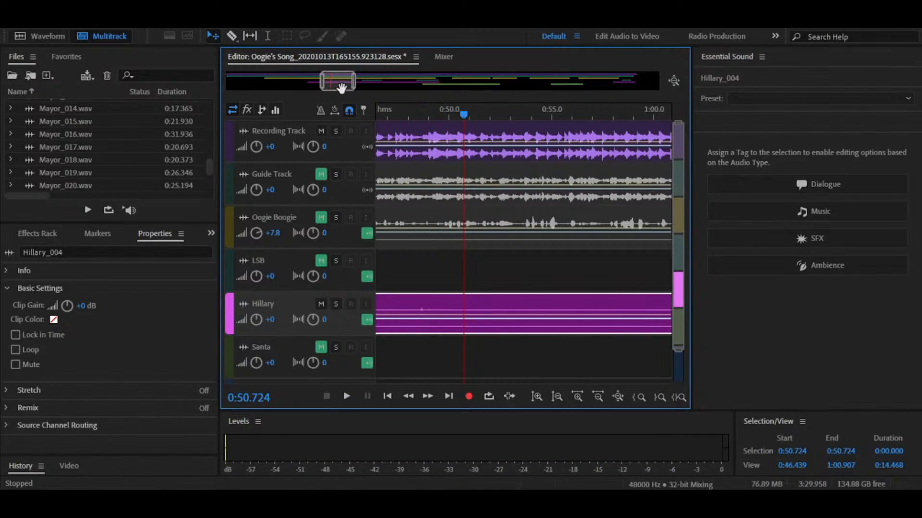
Split Hillary_004 at about 1:06.6, just before its first vocals, and delete the piece before the cut.
left_click_drag(342, 87, 370, 94)
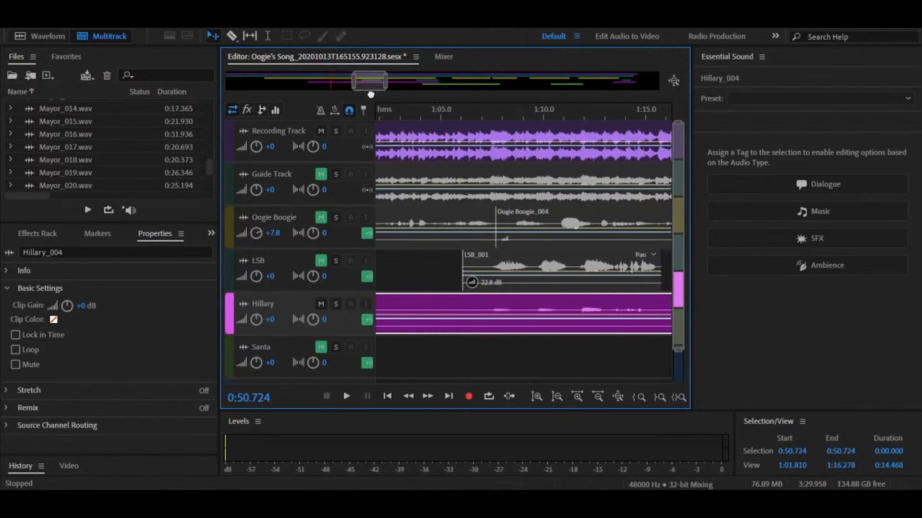
left_click(474, 310)
key("v")
left_click(445, 310)
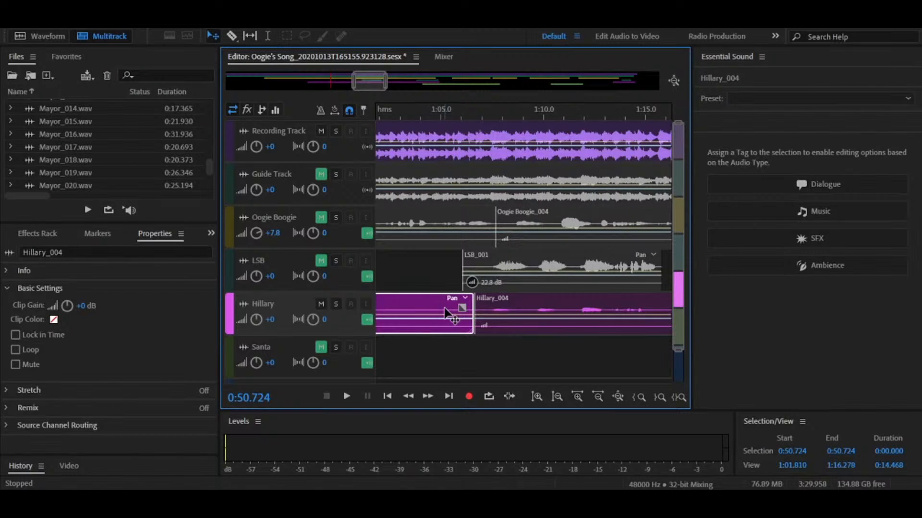
key("Delete")
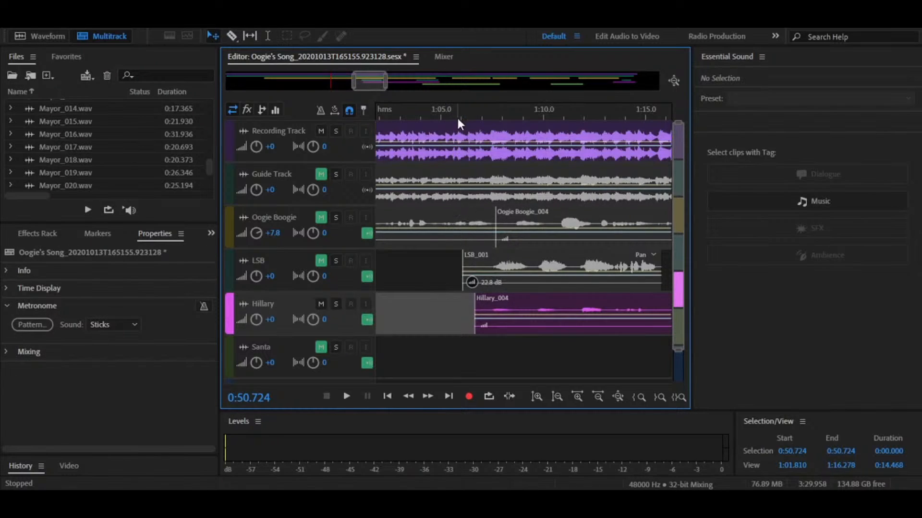
Play Hillary_004 from 1:05.906 to about 1:15.2, and raise its clip gain to +7.2 dB.
key("space")
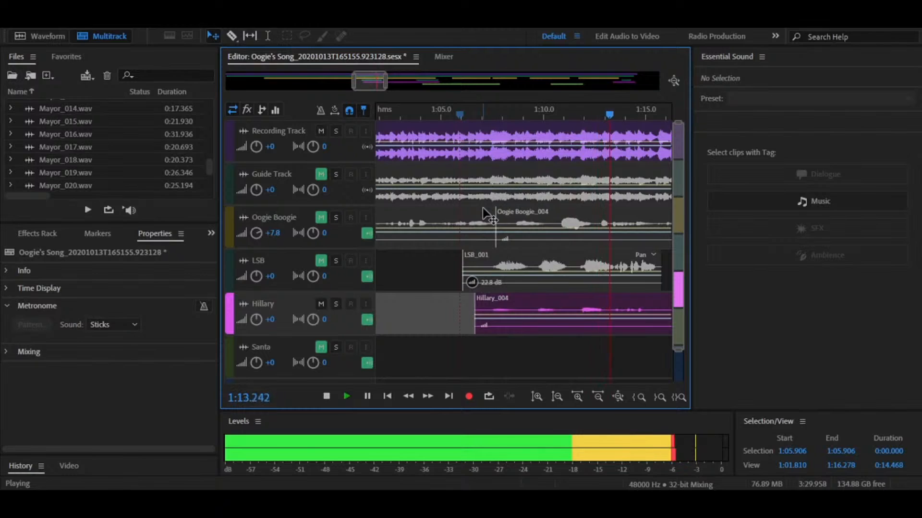
key("space")
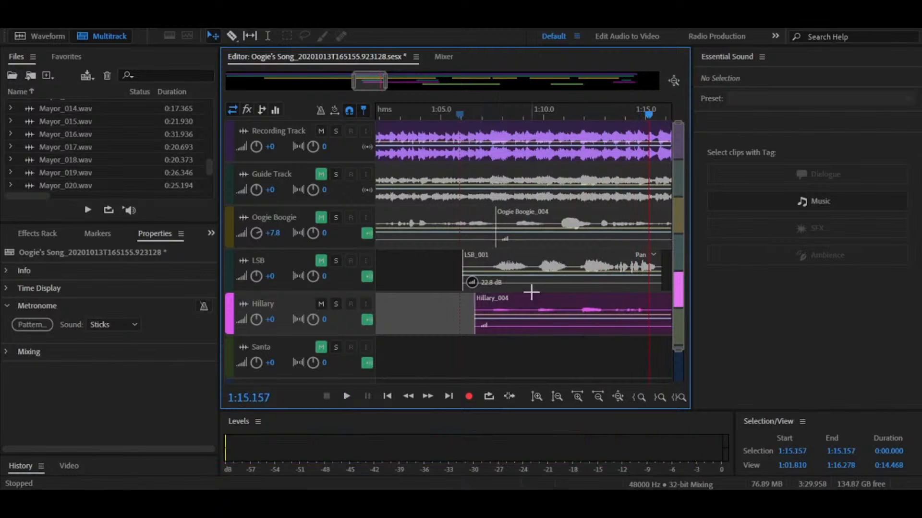
left_click(545, 310)
left_click_drag(92, 309, 102, 309)
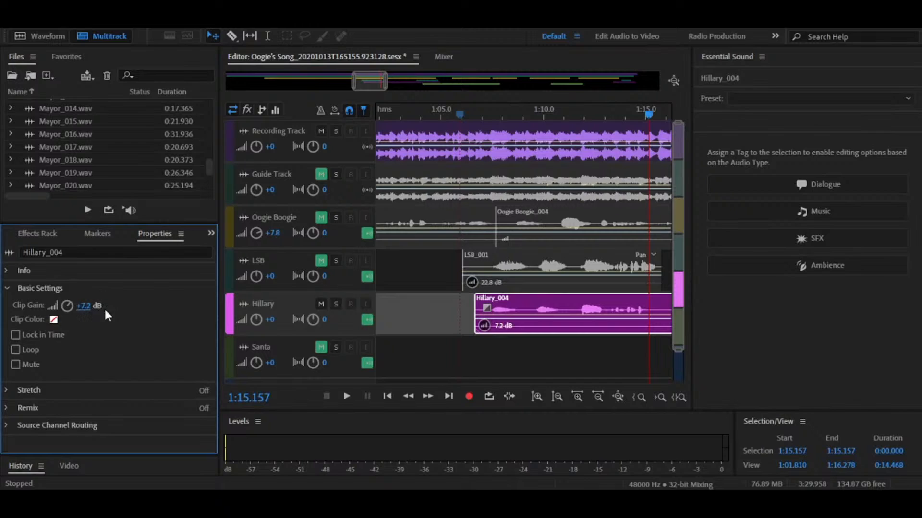
Play back Hillary_004 from 1:07.128 to about 1:15.0 to judge its level against the music.
left_click(492, 115)
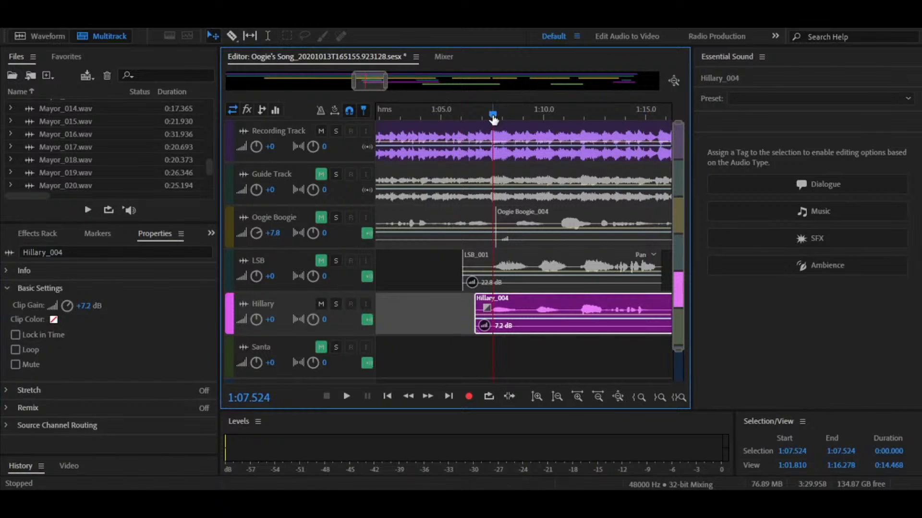
left_click_drag(492, 118, 484, 122)
key("space")
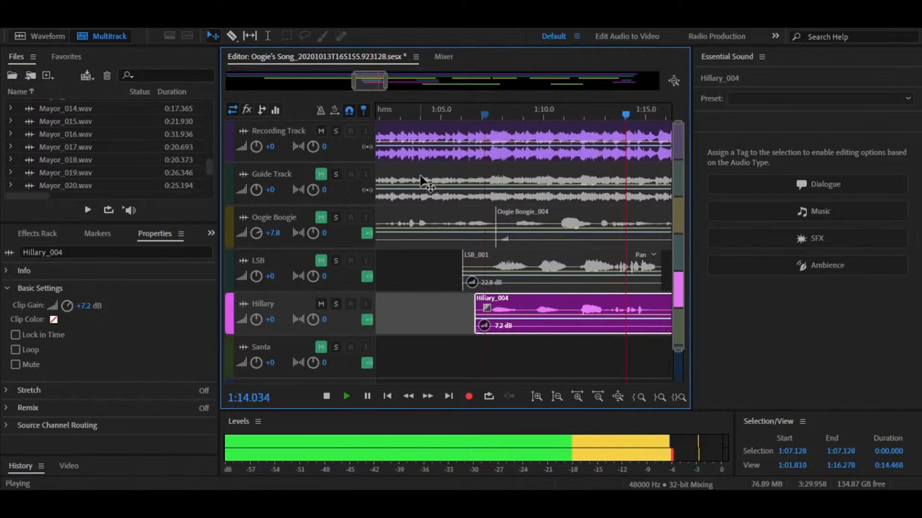
key("space")
Lower the Recording Track volume to -4.2 and play from 1:06.979 to about 1:16.9 to check the balance.
left_click_drag(271, 149, 266, 150)
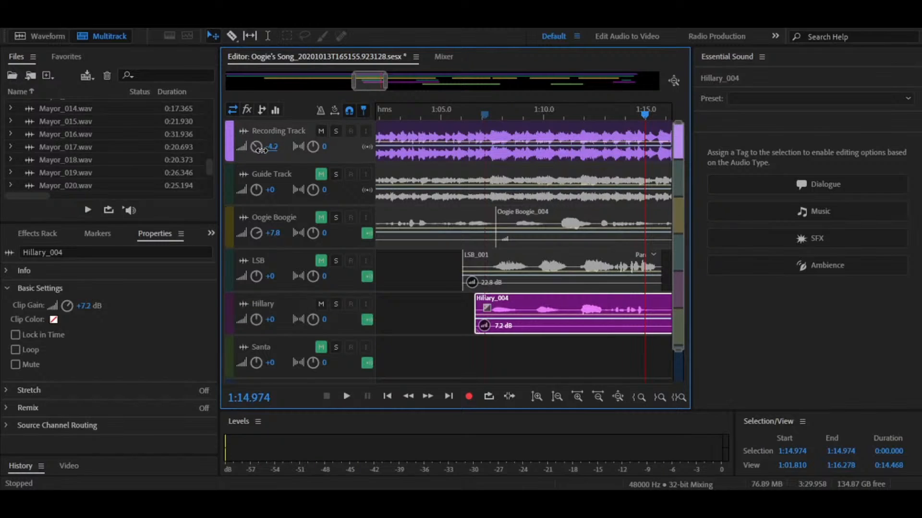
key("space")
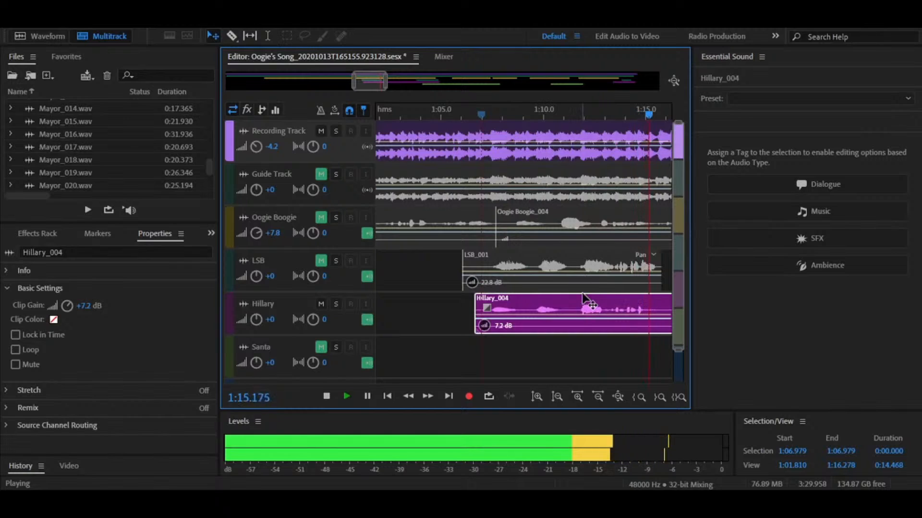
key("space")
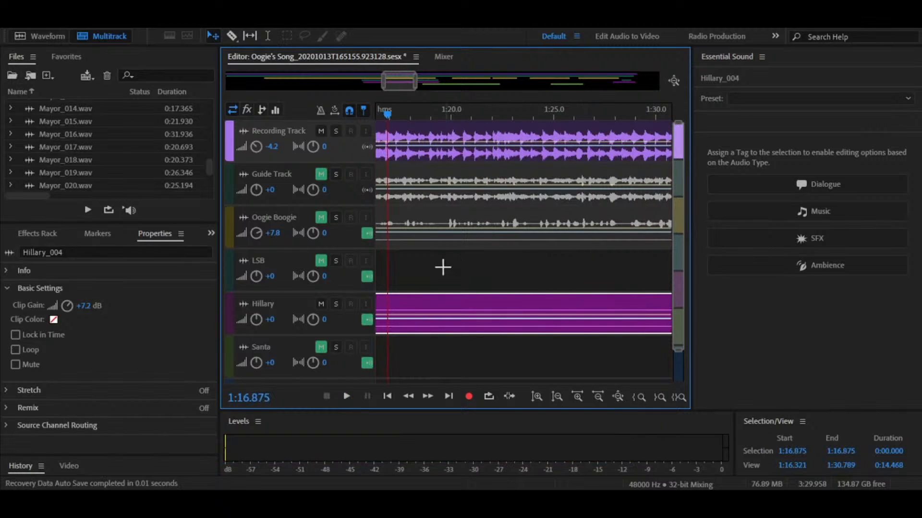
Split Hillary_004 at about 1:32.4, just before its next vocals, and delete the silent piece before the cut.
left_click(401, 273)
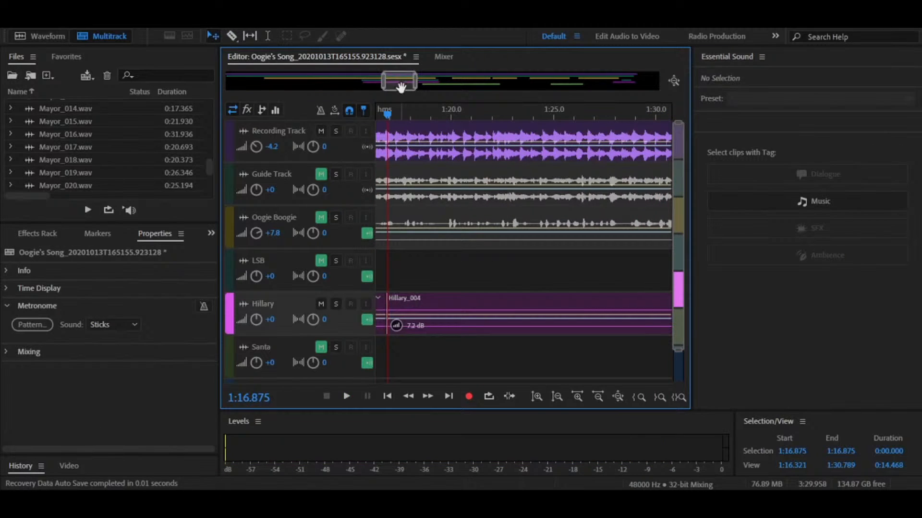
left_click_drag(401, 87, 427, 86)
key("r")
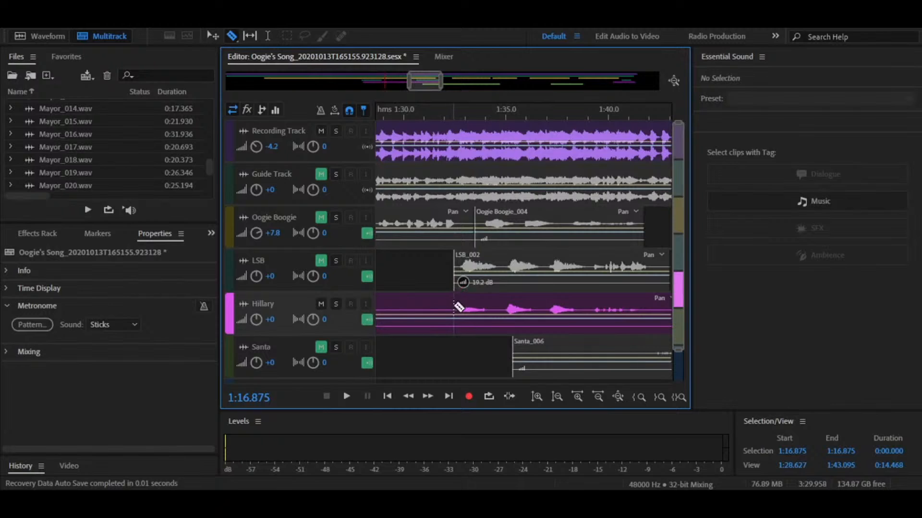
left_click(455, 308)
key("v")
left_click(432, 309)
key("Delete")
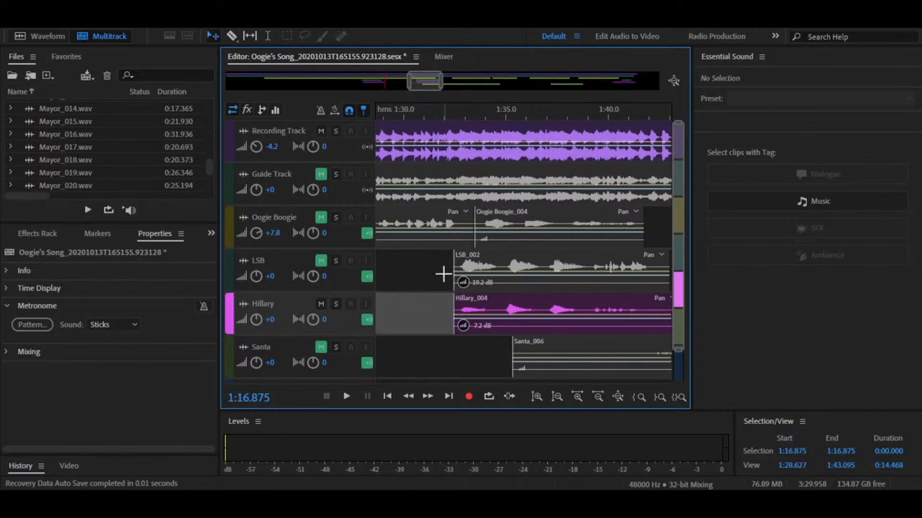
Play the session from 1:32.214 to about 1:43.4 to review Hillary_004 through the end of its clip.
left_click(453, 114)
key("space")
key("space")
mouse_move(425, 82)
left_mouse_down()
mouse_move(400, 89)
mouse_move(419, 88)
left_mouse_up()
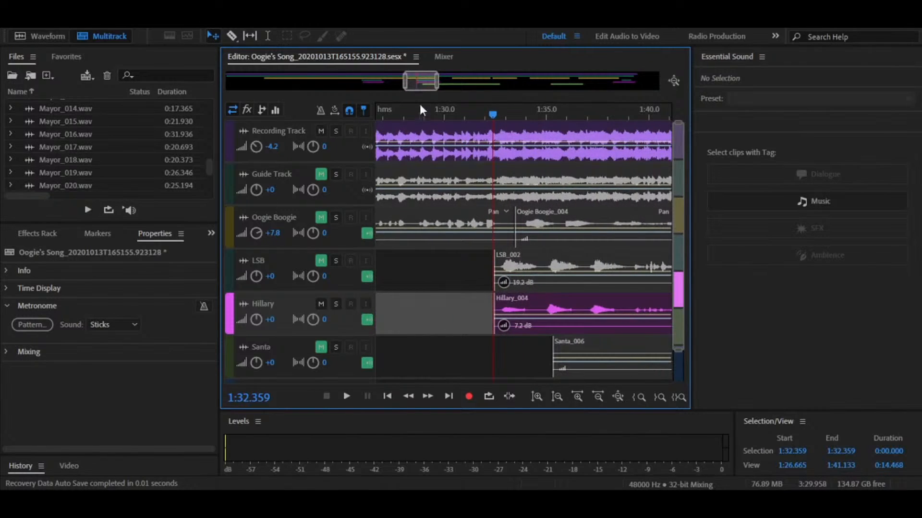
left_click_drag(493, 115, 490, 116)
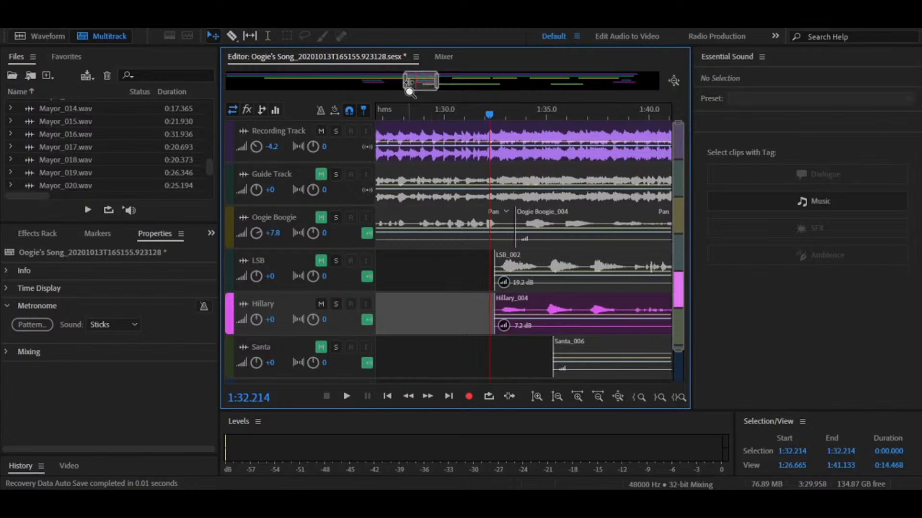
key("space")
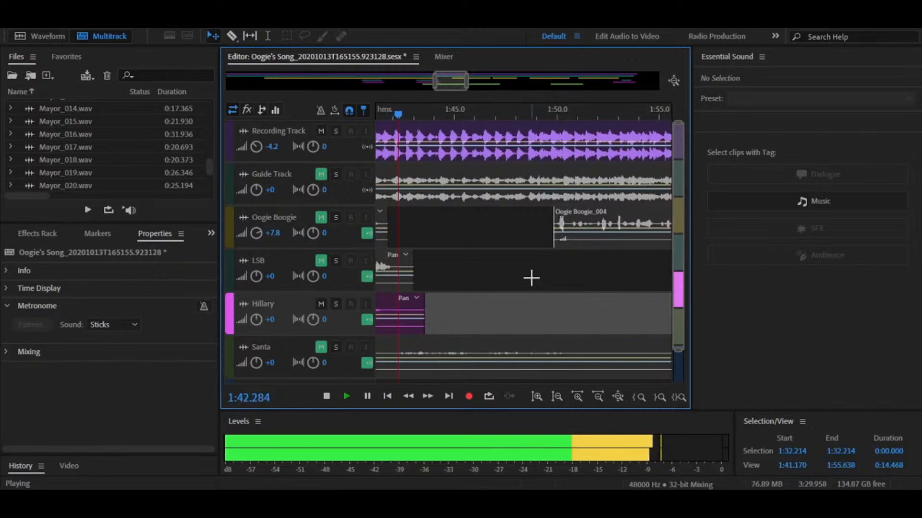
left_click(410, 304)
key("space")
Split Hillary_004 at about 1:41.9, after its last vocals, and delete the remaining tail.
key("r")
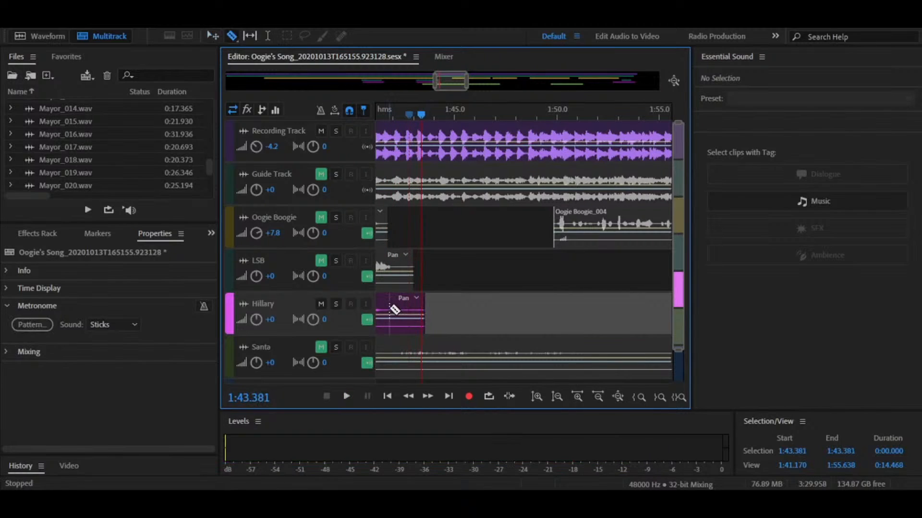
left_click(390, 305)
key("v")
left_click(402, 306)
key("Delete")
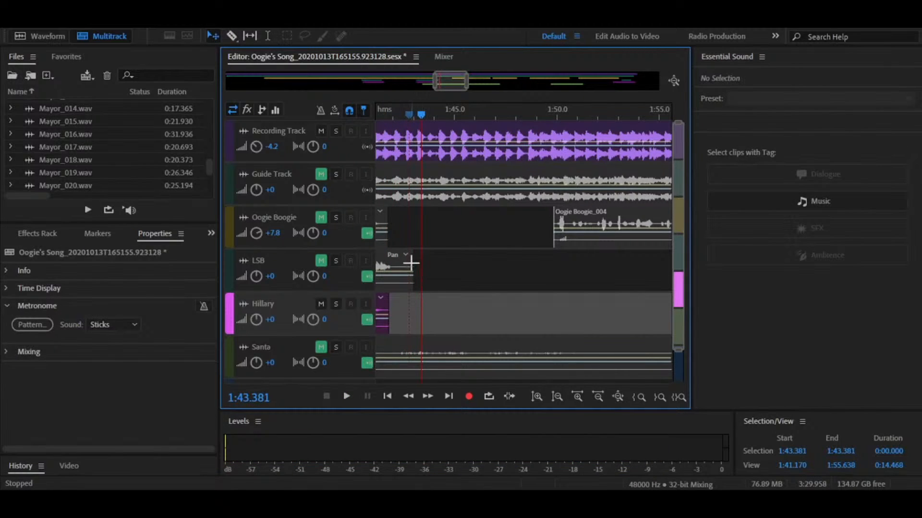
Cut off the tail of LSB_002 after about 1:42.1 and play on briefly to 1:44.113.
left_click(398, 273)
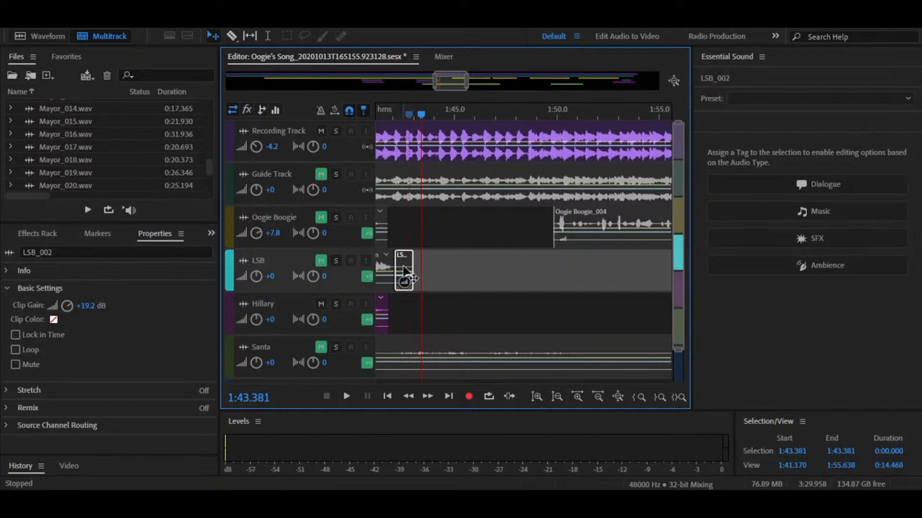
key("Delete")
key("space")
key("space")
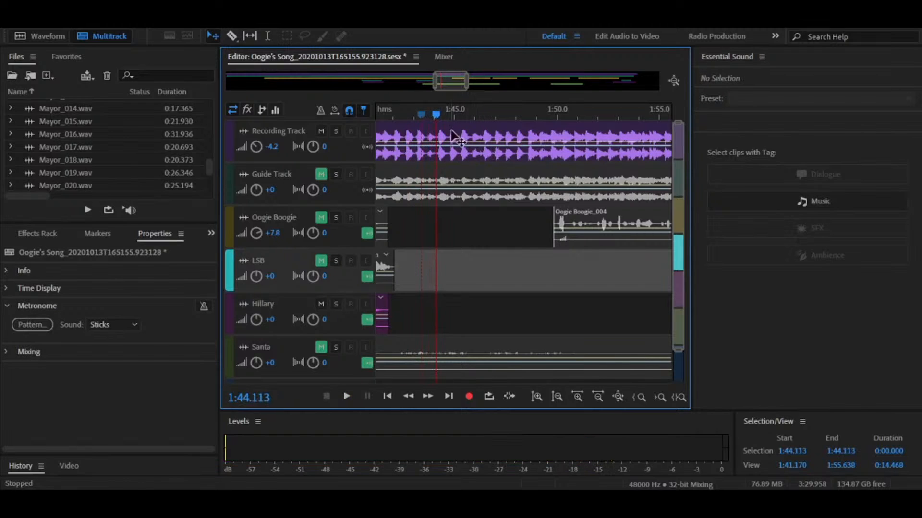
Split Hillary_005 at about 3:12, just before its vocals, and delete the piece before the cut.
left_click_drag(451, 86, 622, 88)
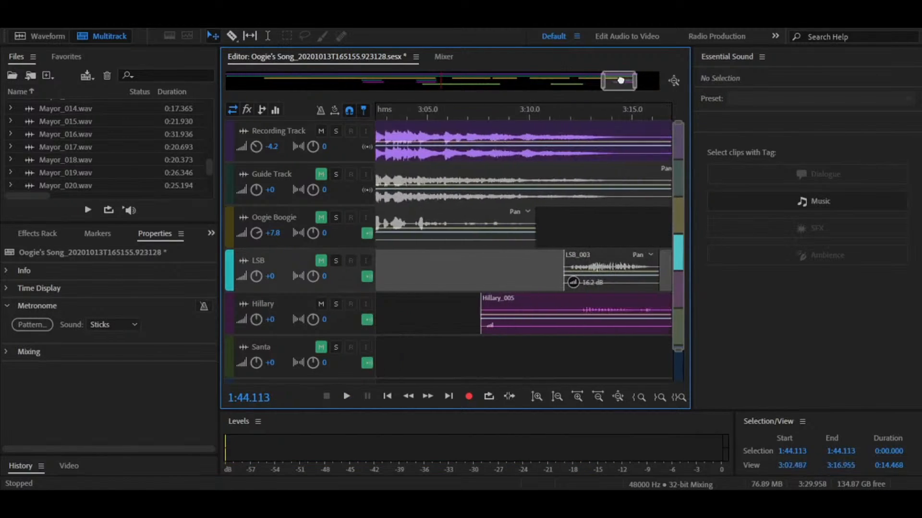
key("r")
left_click(528, 313)
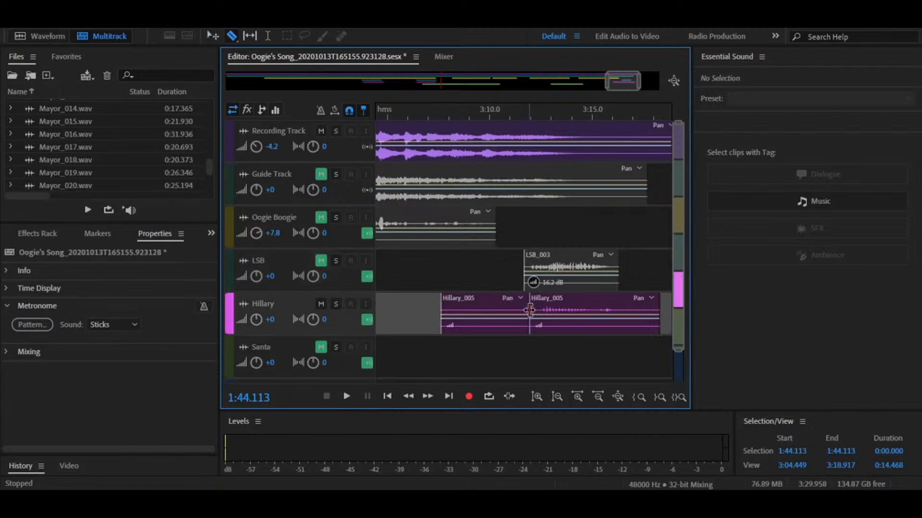
key("v")
left_click(520, 315)
key("Delete")
Raise the clip gain of Hillary_005 to +5.7 dB and play it from 3:12.377 to about 3:16.7.
left_click(579, 315)
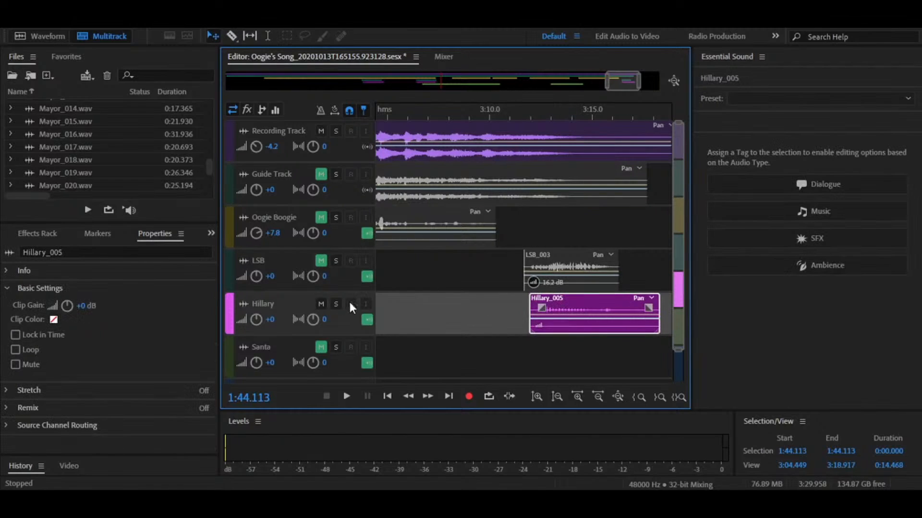
left_click_drag(82, 307, 101, 306)
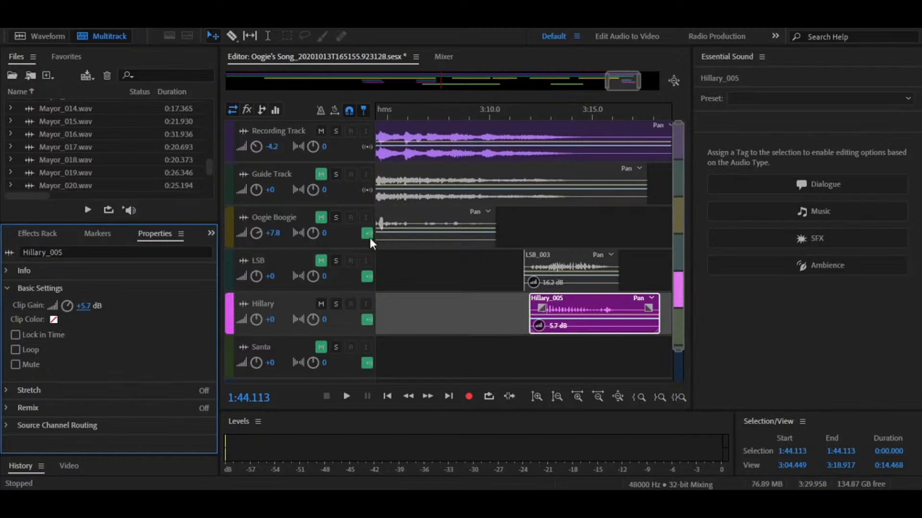
left_click(538, 114)
key("space")
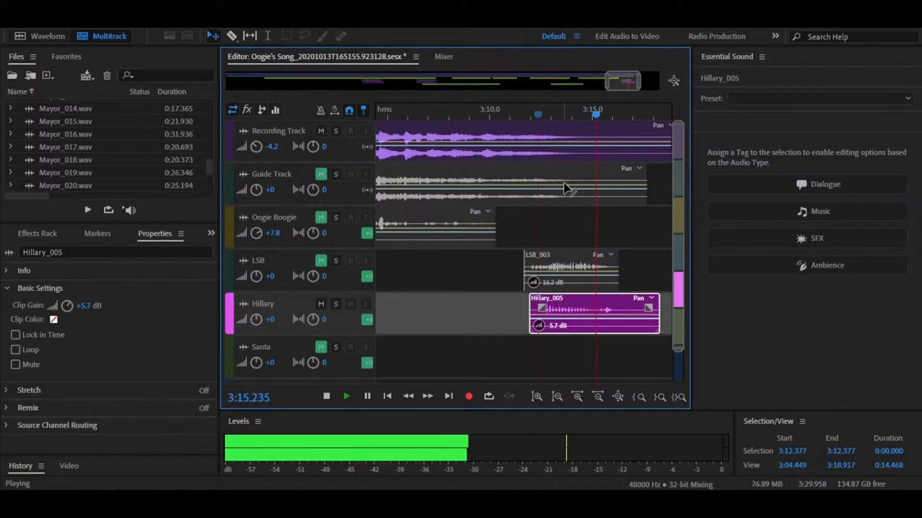
key("space")
Split Hillary_005 at 3:16.685 and delete the piece after the cut.
key("r")
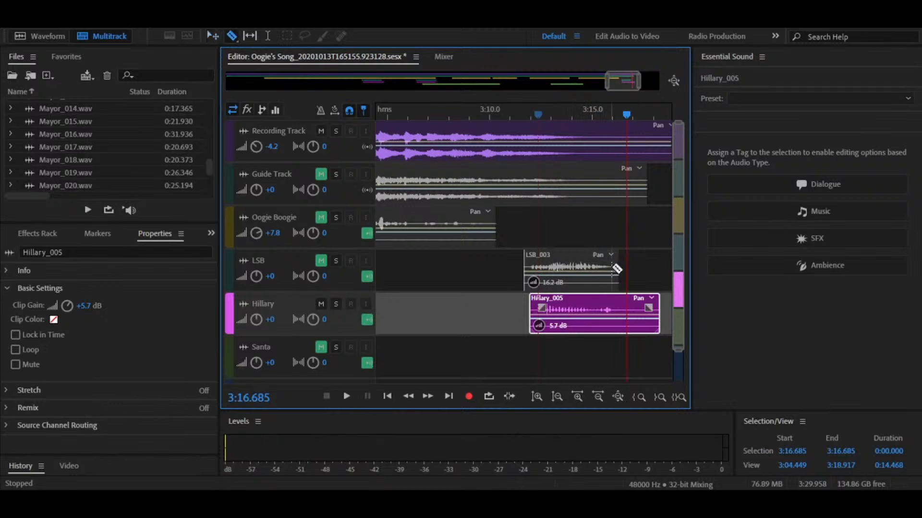
left_click(632, 305)
key("v")
left_click(632, 305)
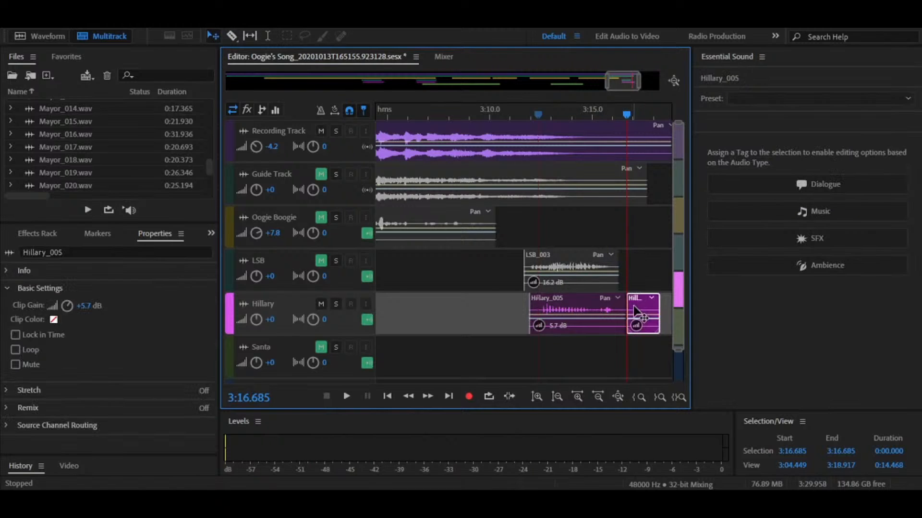
key("Delete")
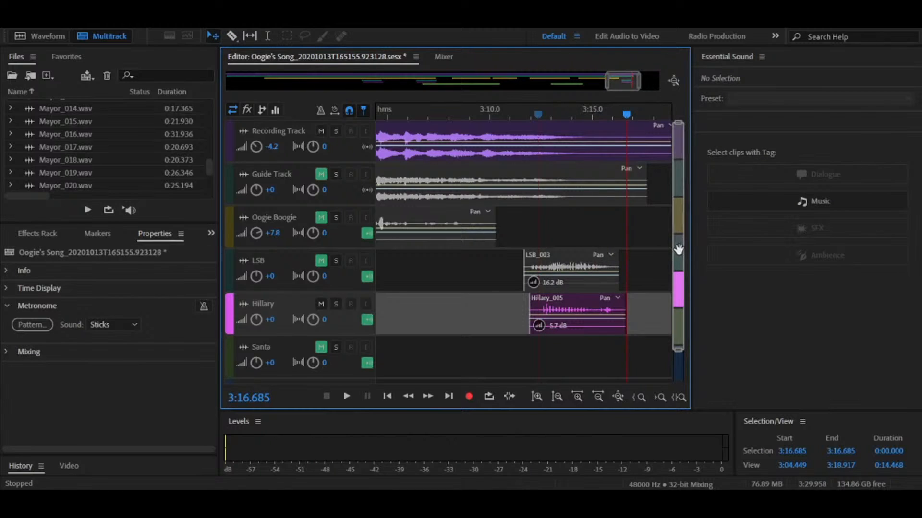
Place the playhead at 1:41.929, just past the end of Hillary_004, unmute the Santa track and mute the Hillary track.
left_click_drag(678, 249, 678, 282)
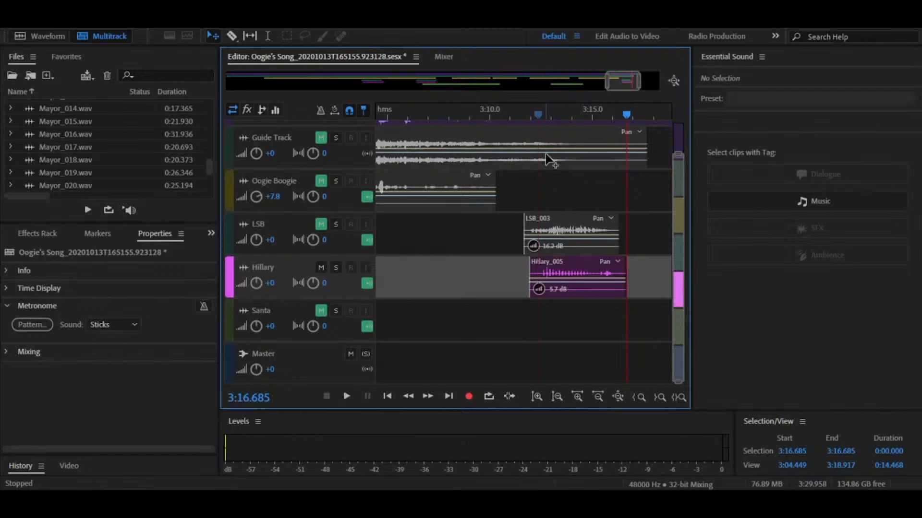
left_click_drag(519, 119, 561, 126)
left_click_drag(243, 91, 435, 92)
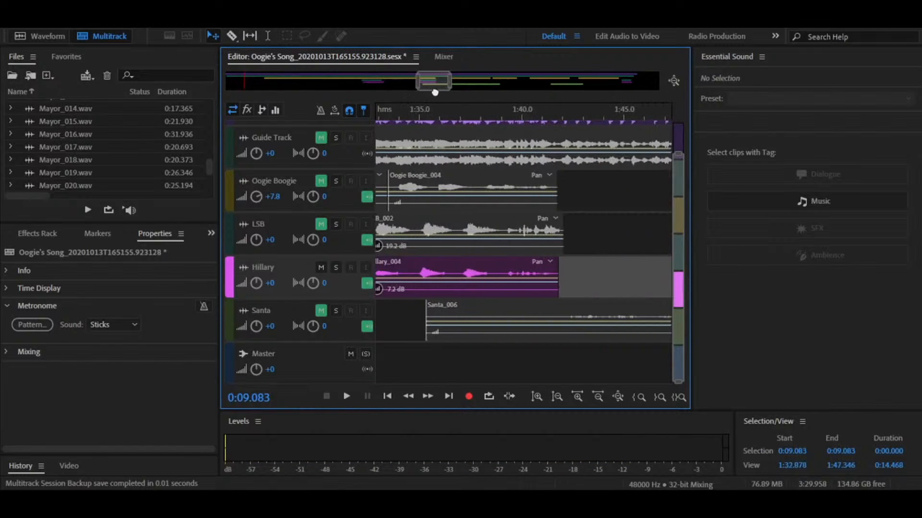
left_click(561, 120)
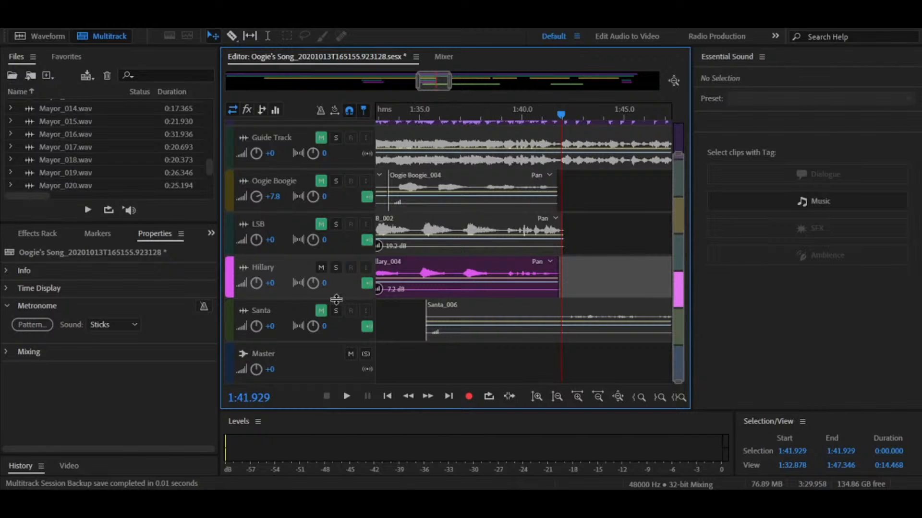
left_click(321, 312)
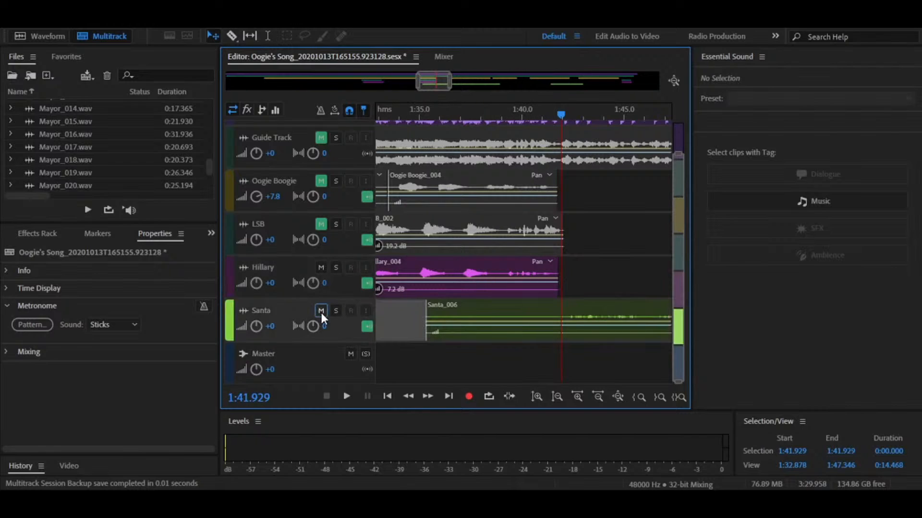
left_click(323, 267)
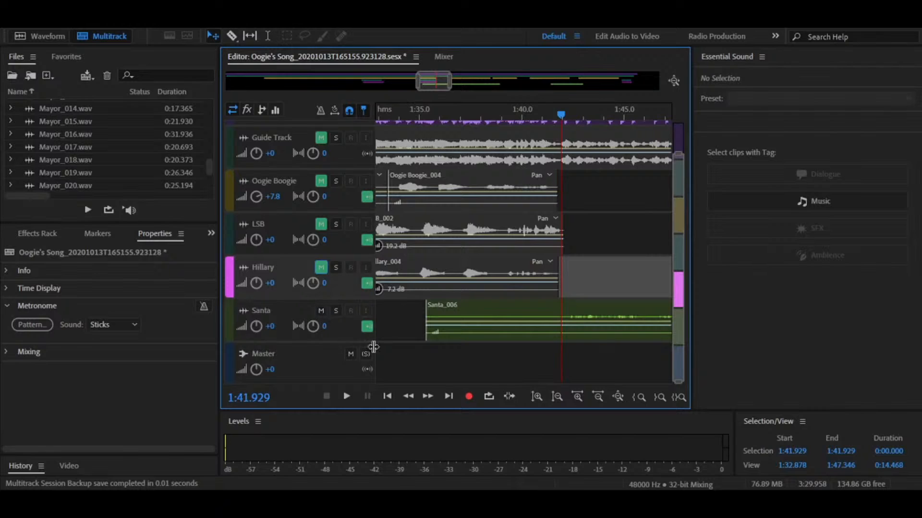
Try soloing the Santa and Hillary tracks, and clear both solos again.
left_click(335, 312)
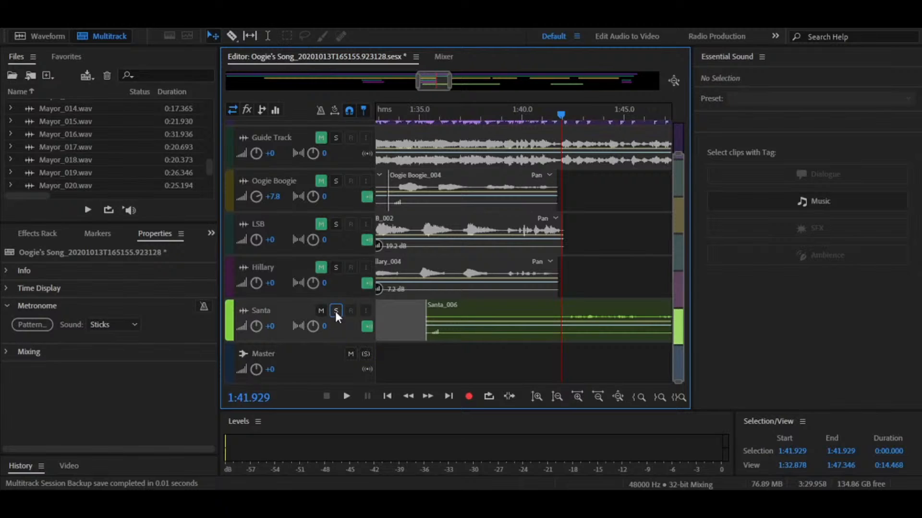
left_click(336, 311)
left_click(335, 274)
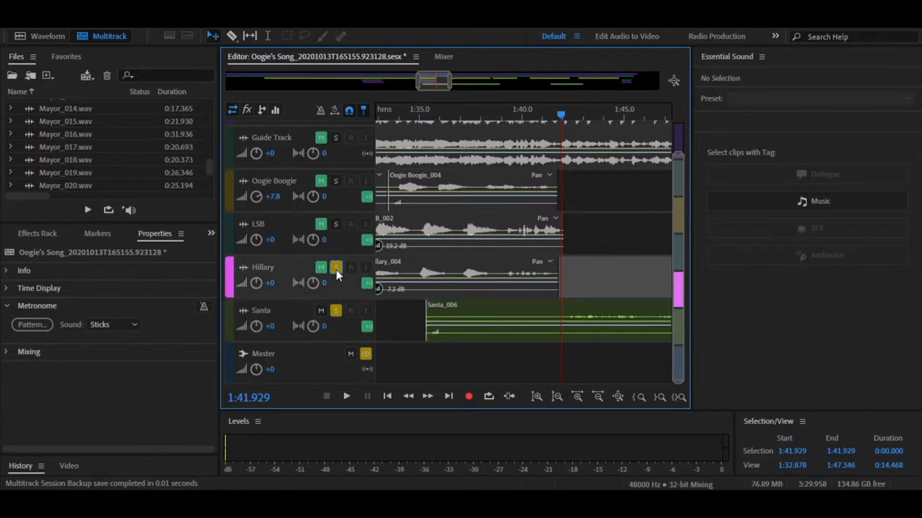
left_click(333, 310)
left_click(336, 313)
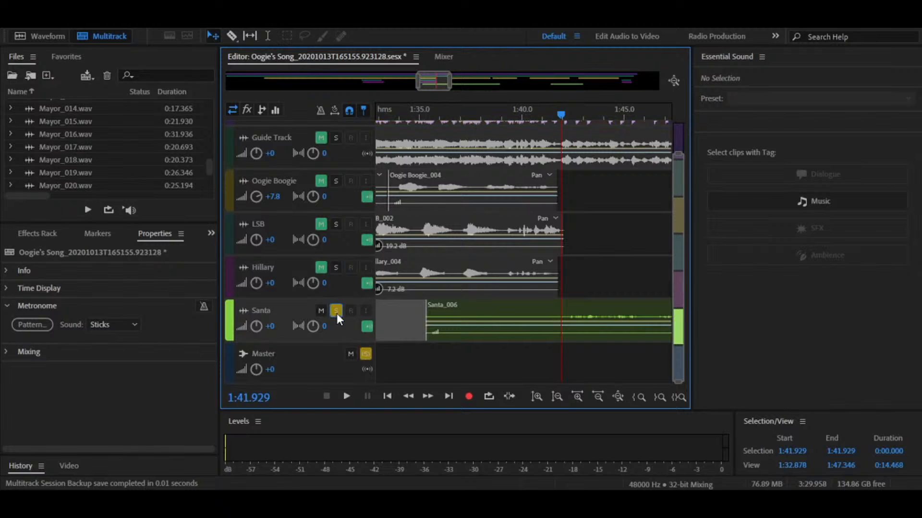
left_click(336, 312)
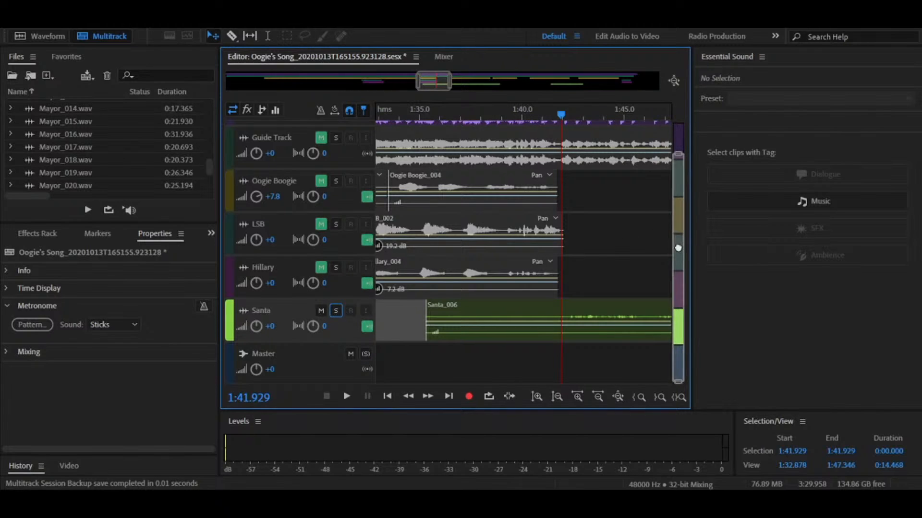
Unmute the Guide Track, Oogie Boogie, LSB and Hillary tracks.
scroll(672, 187, "up", 2)
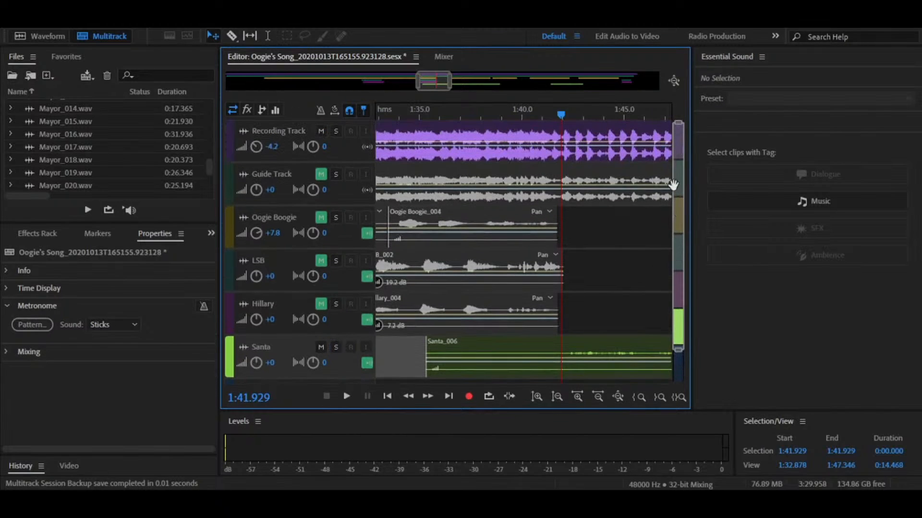
left_click(321, 174)
left_click(321, 217)
left_click(320, 261)
left_click(321, 304)
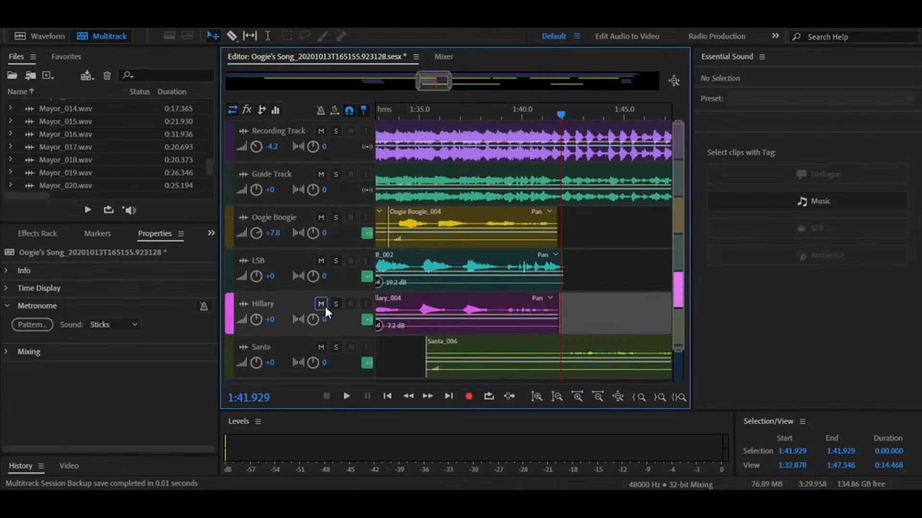
Solo the Recording Track together with the Santa track, and turn both solos back off.
left_click(336, 131)
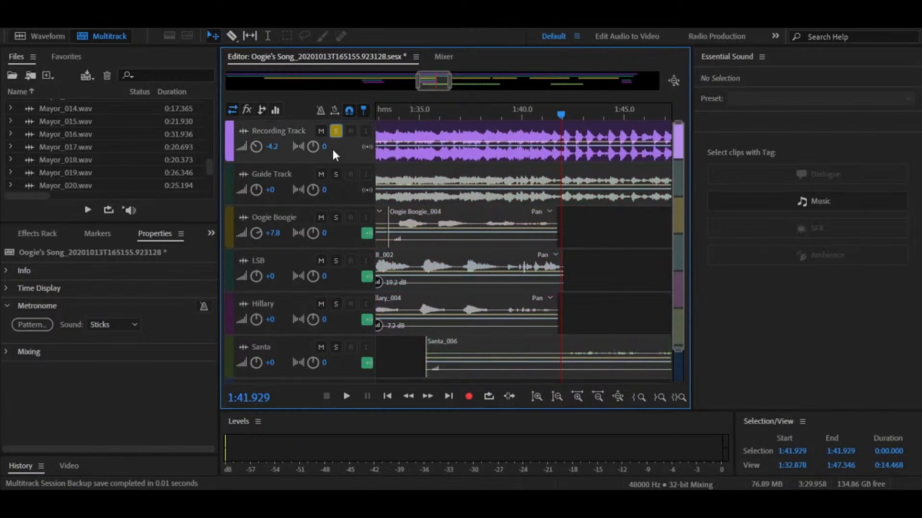
scroll(639, 240, "down", 1)
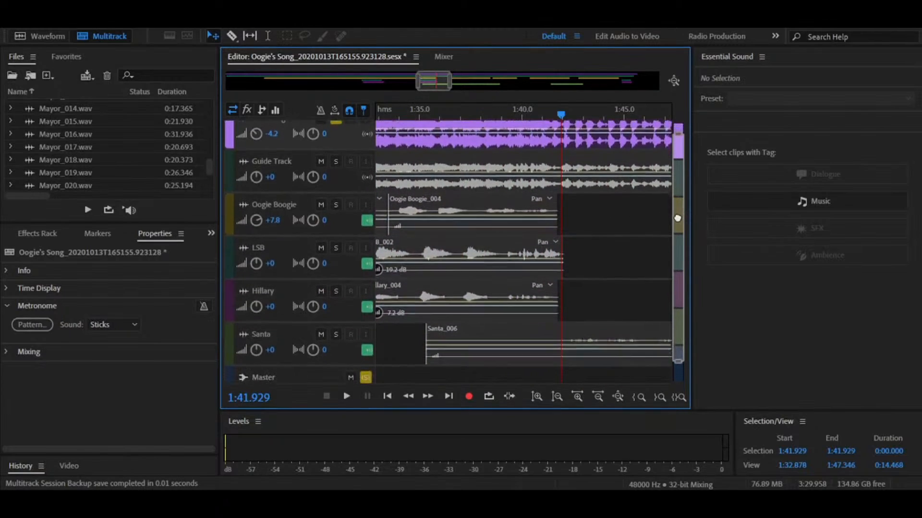
left_click(336, 311)
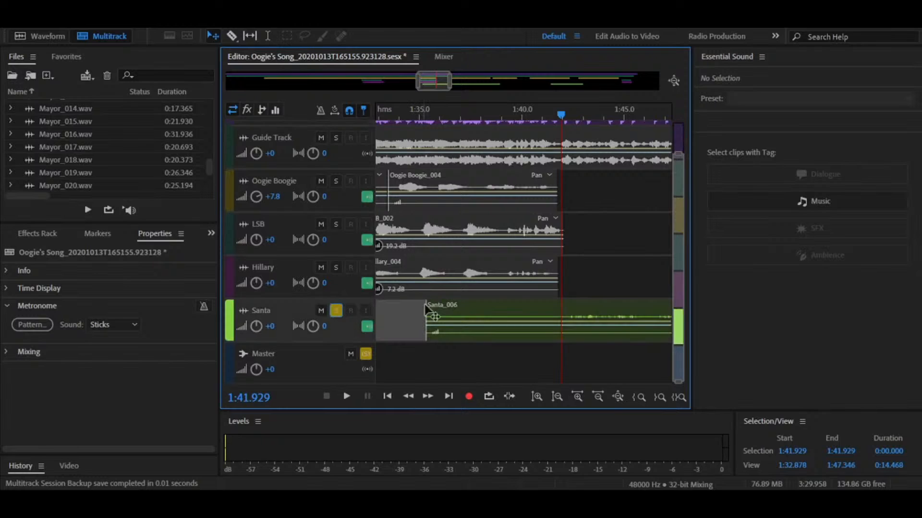
scroll(680, 183, "up", 1)
scroll(679, 183, "down", 1)
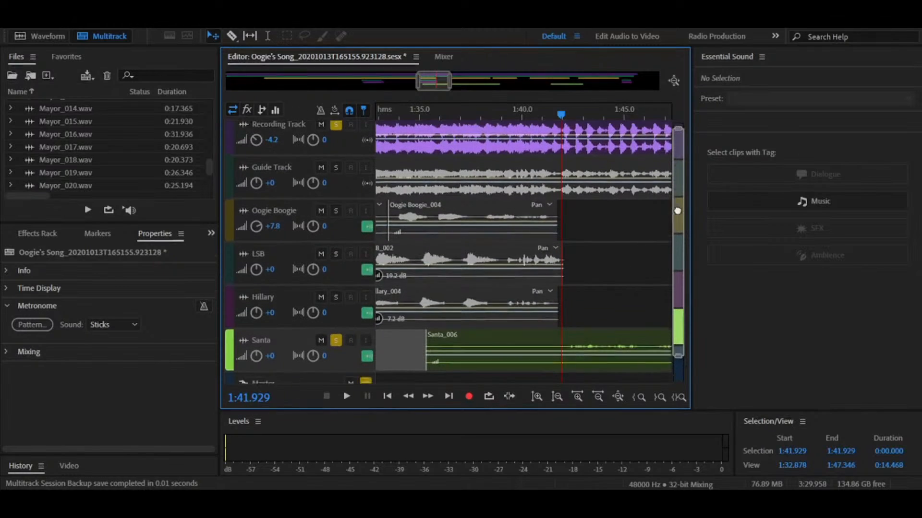
left_click(335, 312)
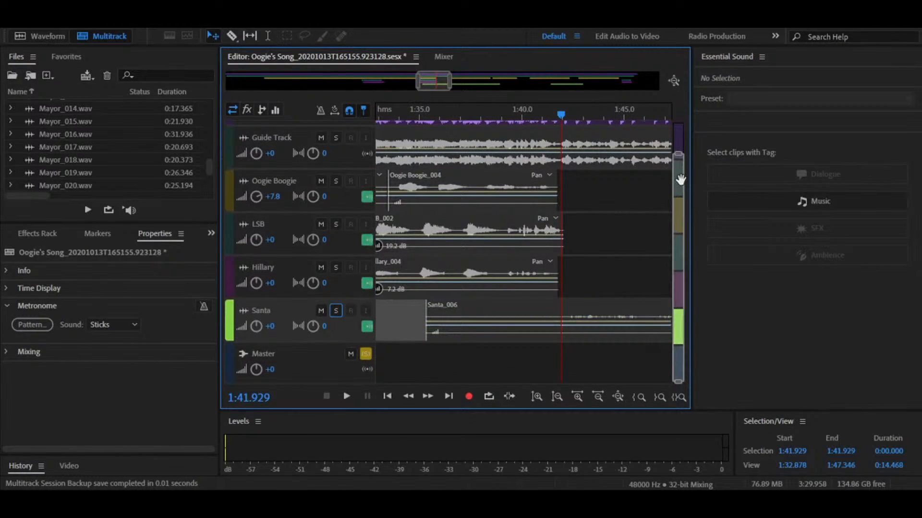
scroll(678, 211, "up", 1)
left_click(336, 131)
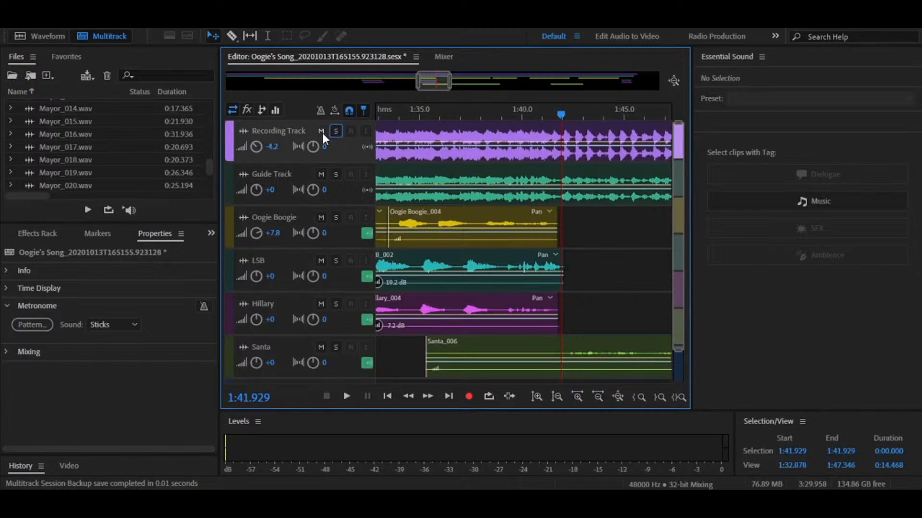
Mute the Guide Track, Oogie Boogie, LSB and Hillary tracks.
left_click(321, 174)
left_click(321, 217)
left_click(320, 260)
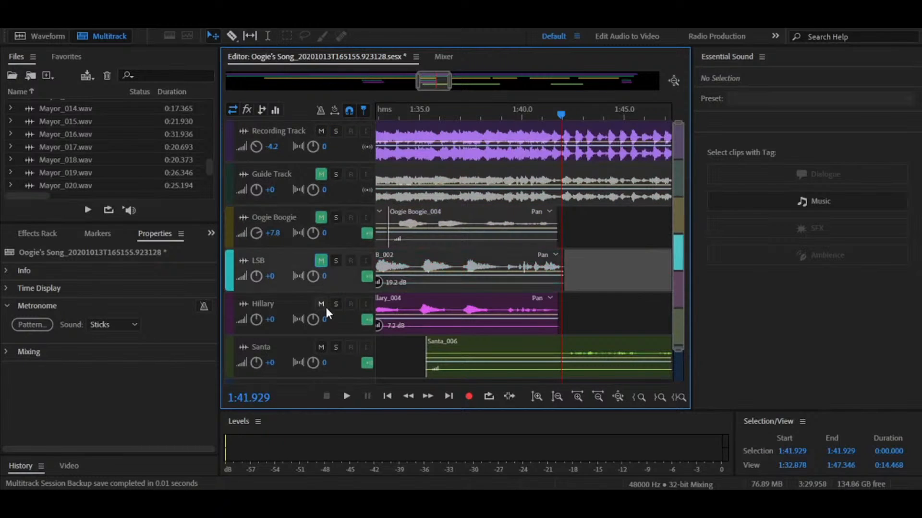
left_click(321, 305)
Split the Santa_006 clip at 1:41.929 and delete the silent part before the cut.
left_click_drag(682, 249, 680, 282)
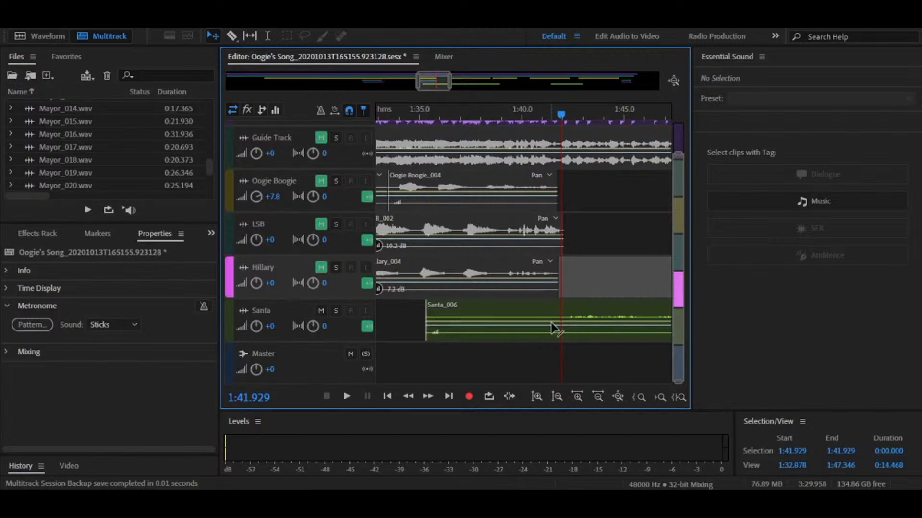
key("r")
left_click(565, 317)
key("v")
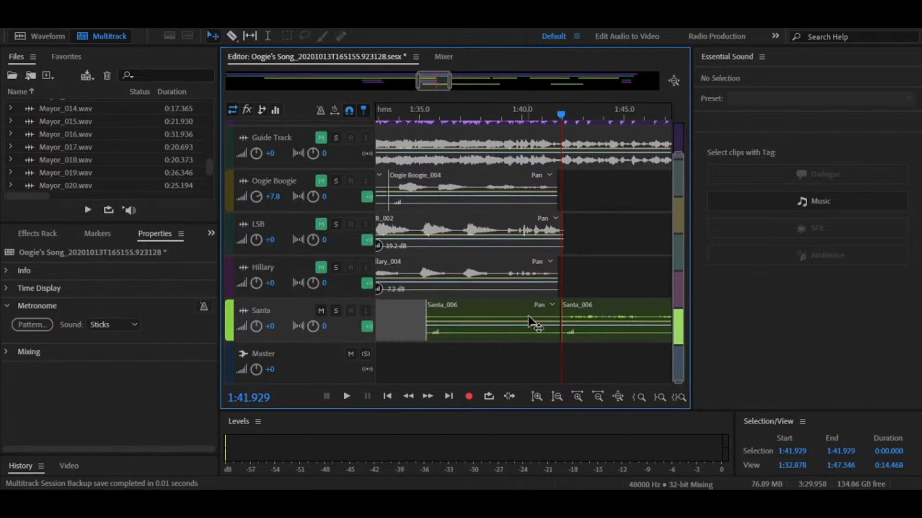
left_click(533, 323)
key("Delete")
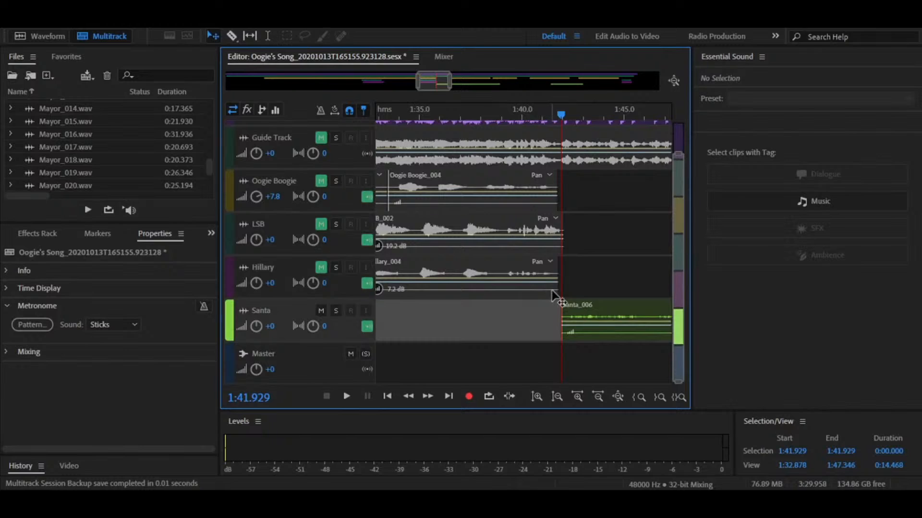
Play the start of the trimmed Santa_006 clip from 1:41.665 and raise its clip gain to +10.8 dB.
left_click_drag(560, 117, 556, 118)
key("space")
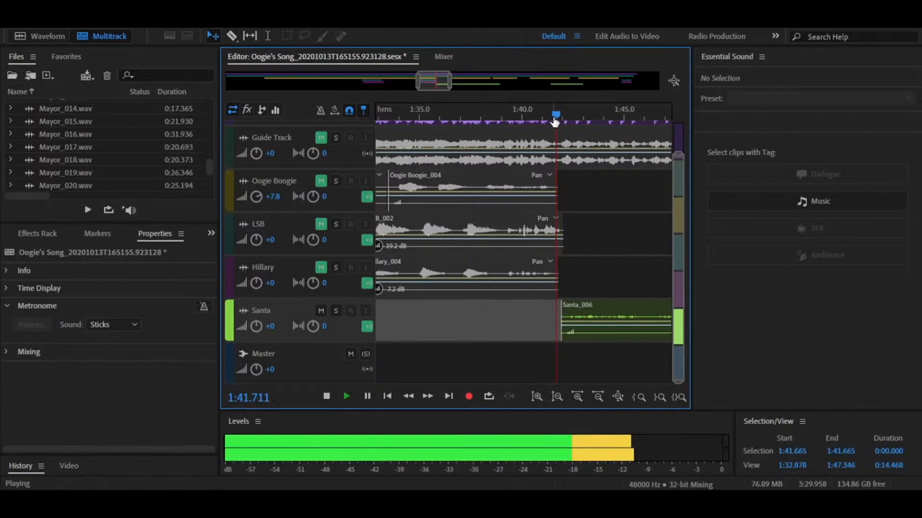
key("space")
left_click(613, 319)
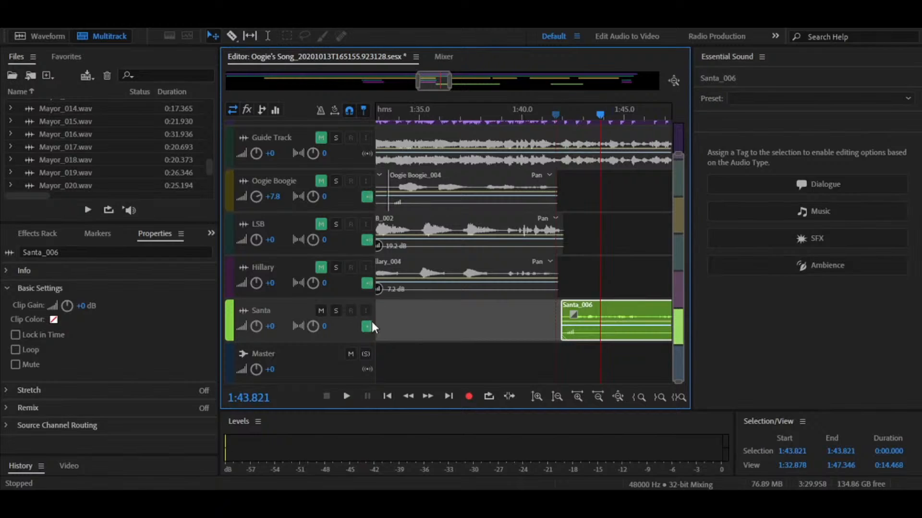
left_click_drag(81, 305, 110, 307)
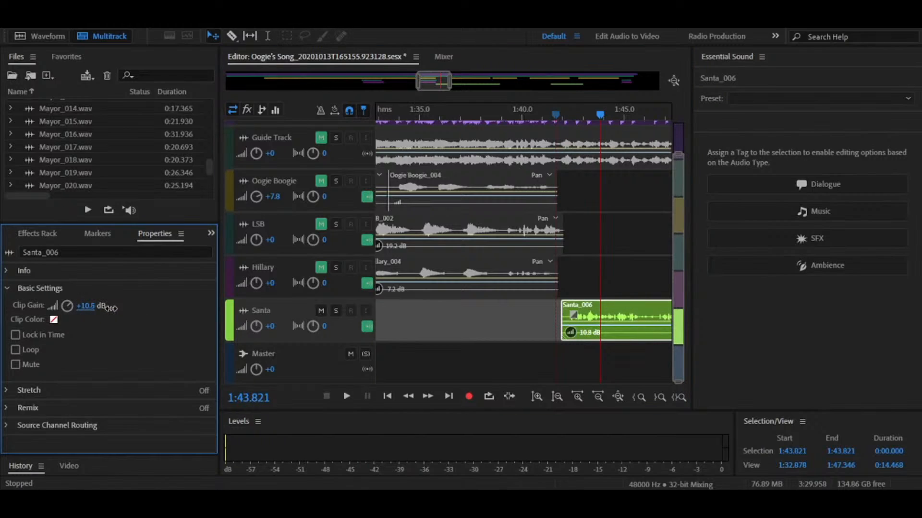
Play back the boosted Santa_006 clip from 1:42.094, and check its entry again from 1:40.277.
left_click(565, 117)
key("space")
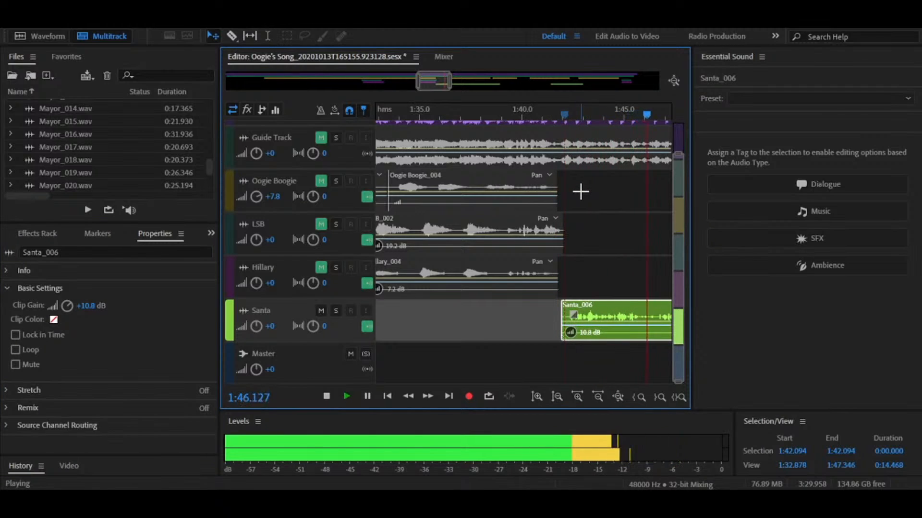
key("space")
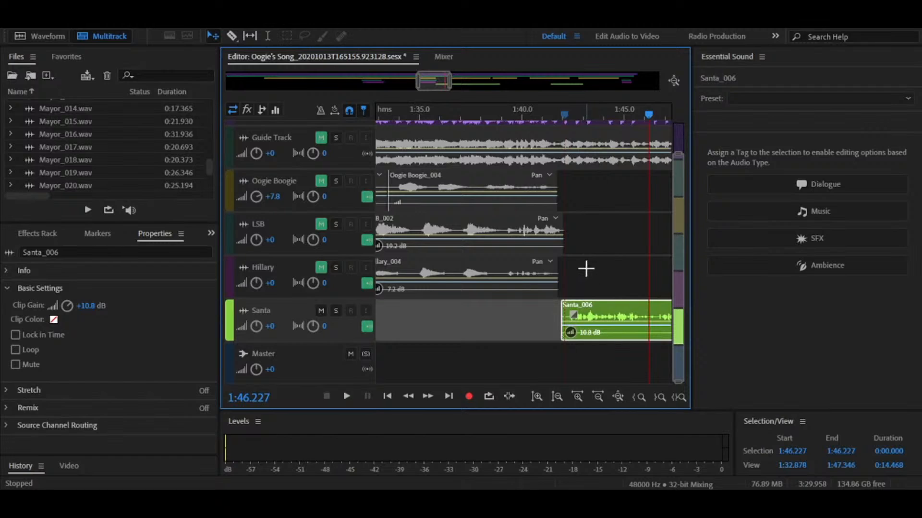
left_click(537, 115)
key("space")
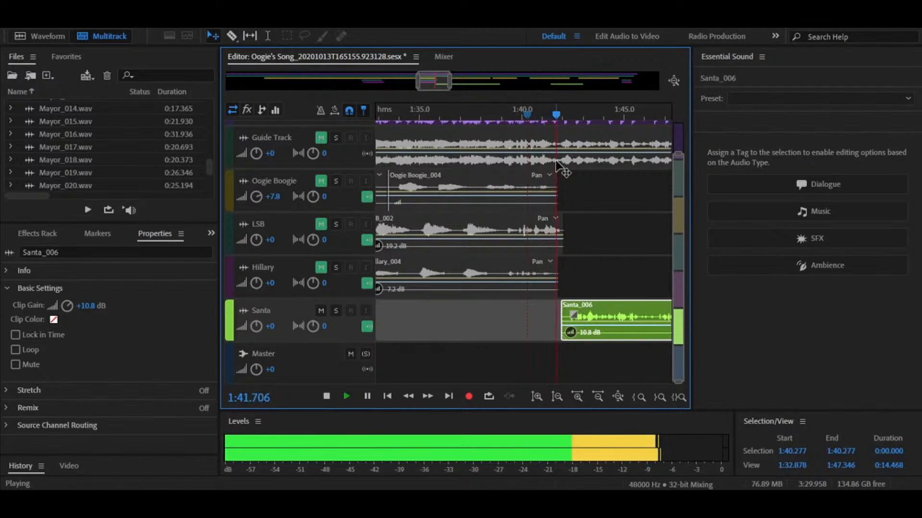
key("space")
Shift the Santa_006 clip earlier so it starts at about 1:41.55, and play the song from 1:40.459 to check the timing.
scroll(576, 281, "up", 5)
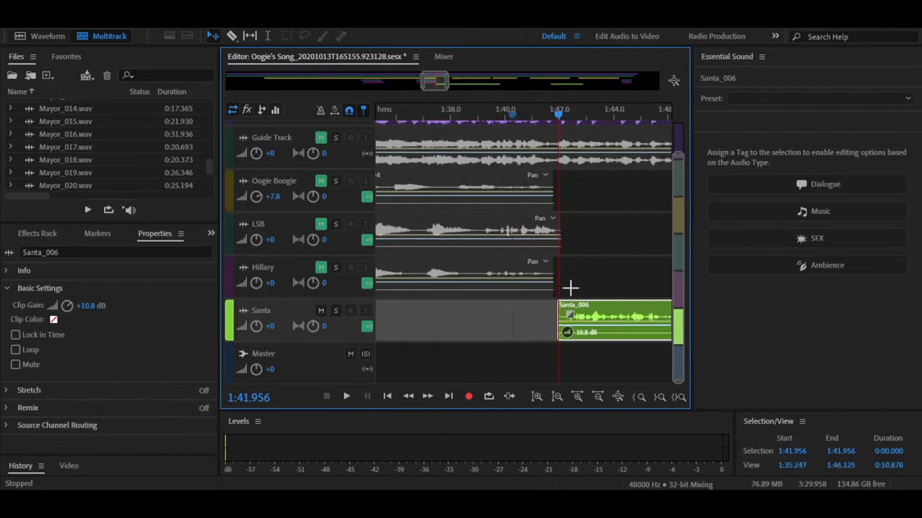
left_click_drag(575, 318, 532, 318)
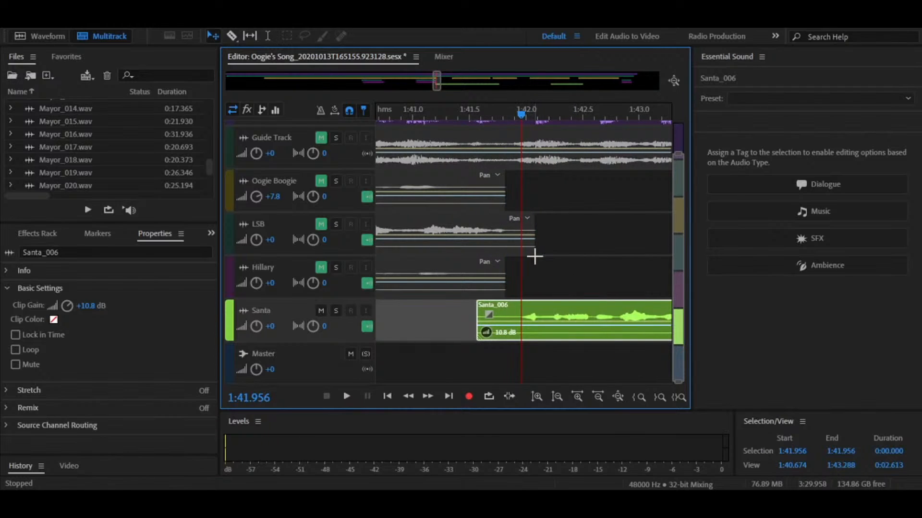
scroll(534, 257, "down", 5)
left_click(494, 111)
key("space")
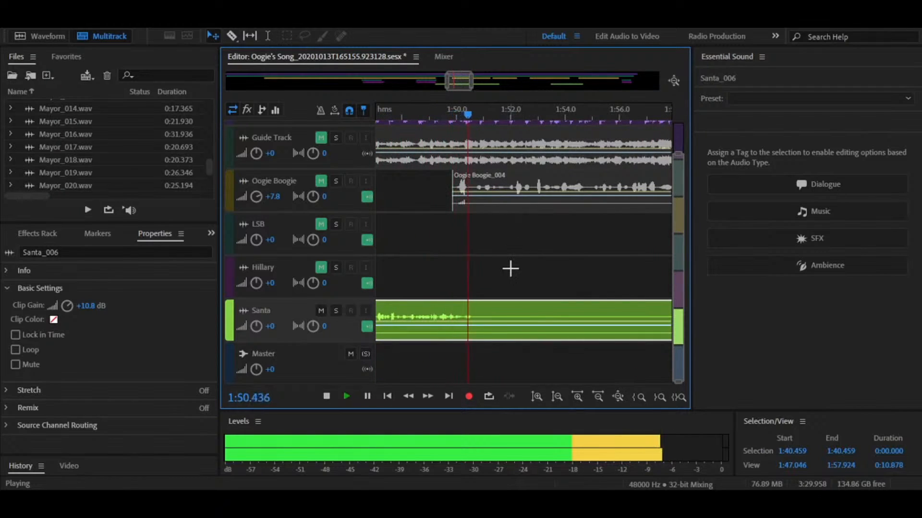
key("space")
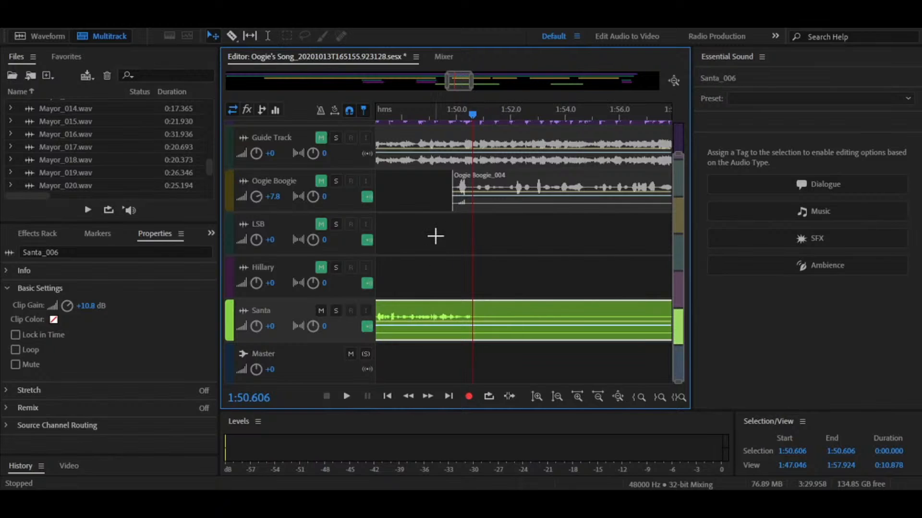
Play the Santa vocal again from 1:41.330 through the end of its first phrase.
left_click_drag(390, 115, 486, 144)
scroll(528, 275, "up", 3)
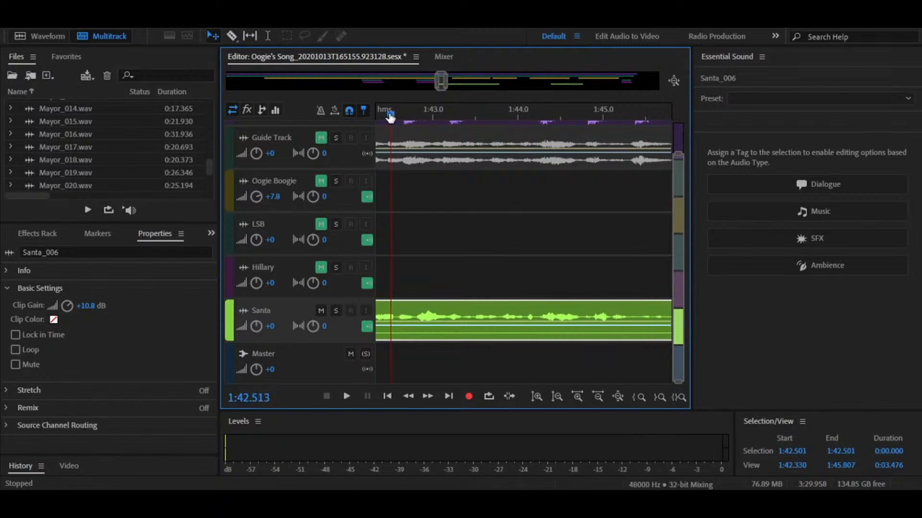
left_click_drag(390, 117, 387, 122)
key("space")
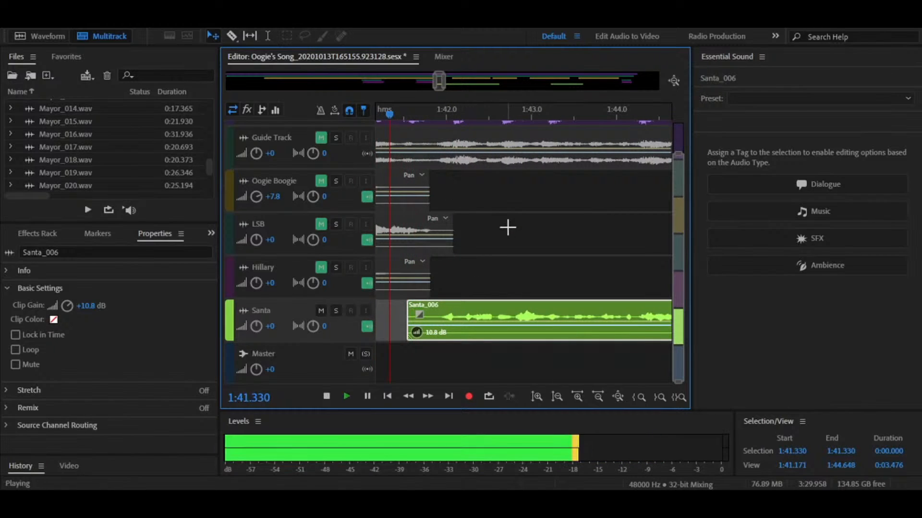
scroll(509, 227, "down", 2)
scroll(509, 226, "down", 2)
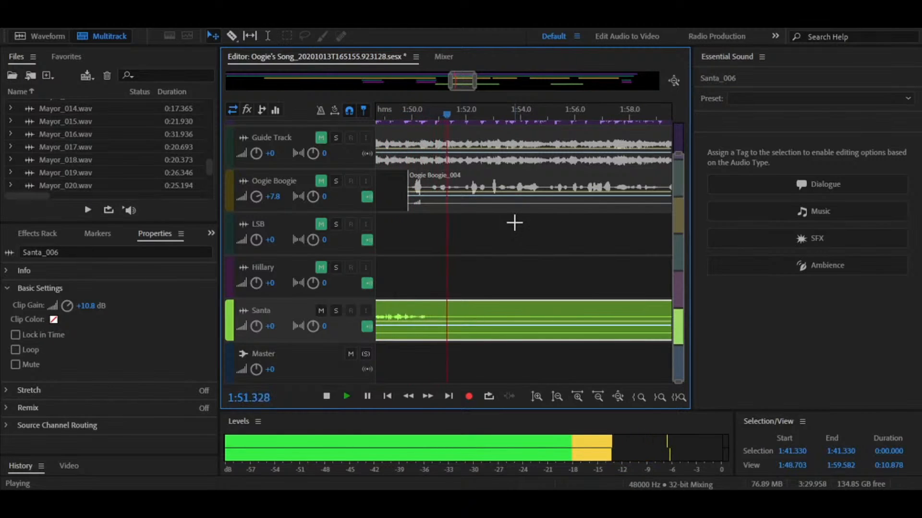
key("space")
Split the Santa_006 clip at about 1:50.8 and 2:08.0, and delete the silent section between the cuts.
key("r")
left_click(431, 316)
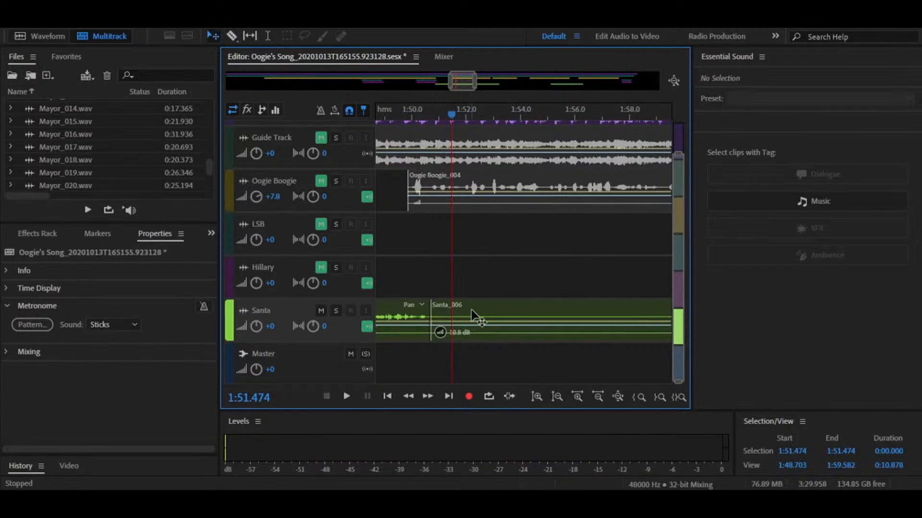
left_click_drag(453, 120, 646, 140)
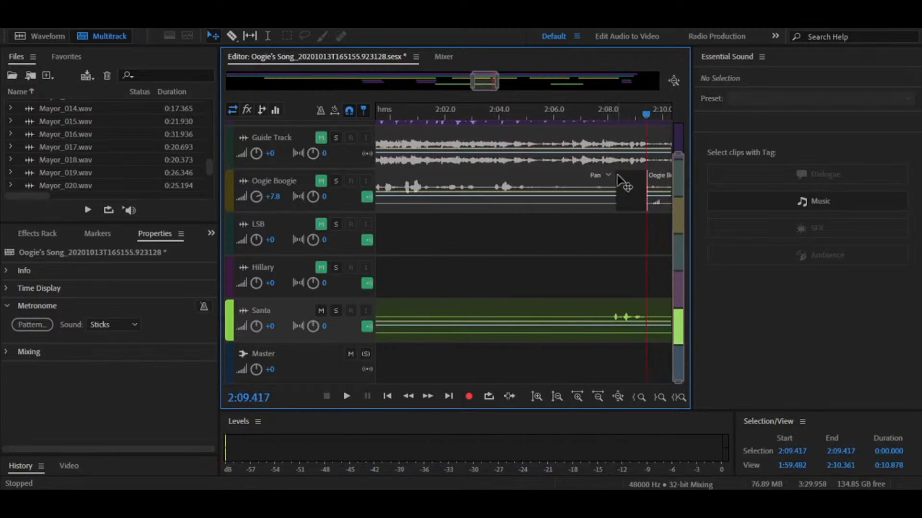
left_click(607, 313)
key("v")
left_click(570, 318)
key("Delete")
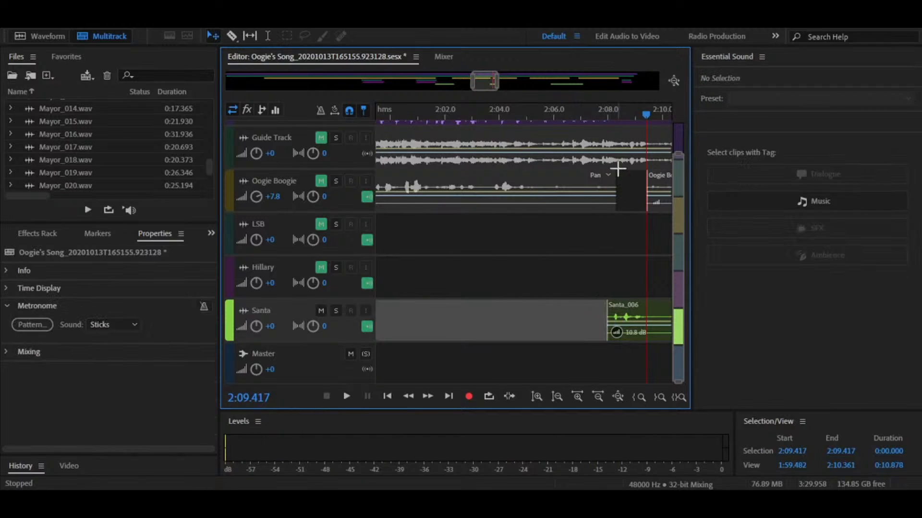
Play the short Santa phrase from 2:07.753, cut the clip at about 2:10.4 and delete the remainder.
key("space")
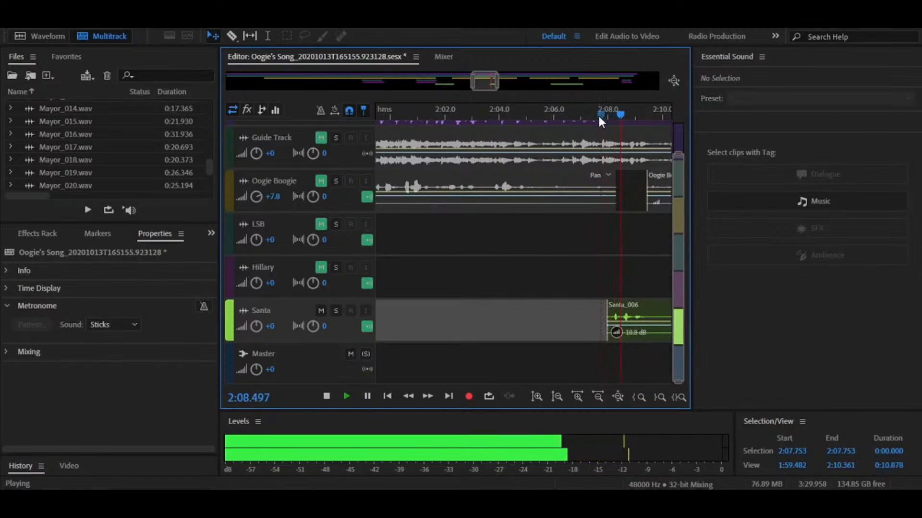
key("space")
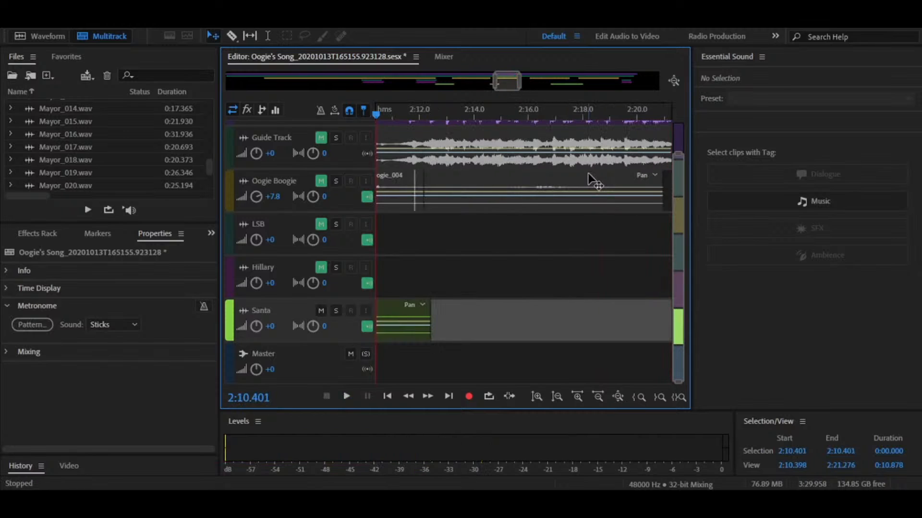
left_click(386, 323)
key("Delete")
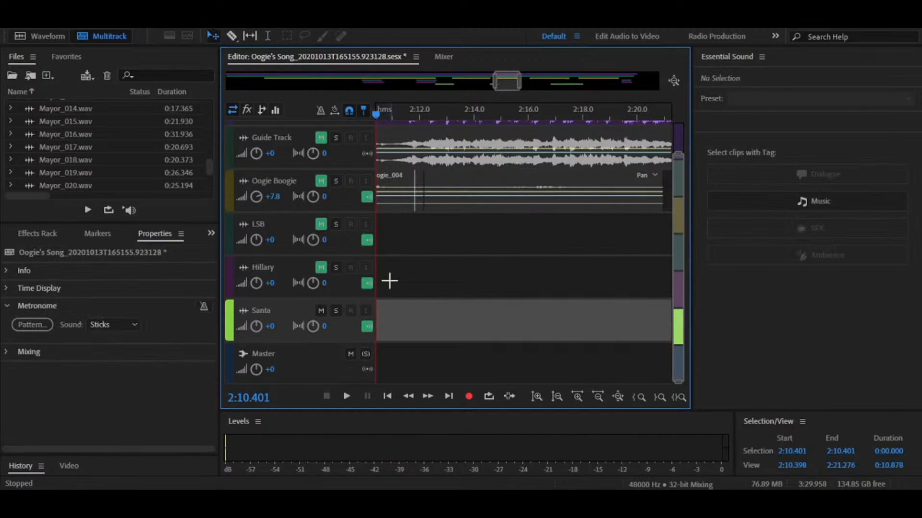
Unmute the Oogie Boogie track and play it with the short Santa phrase from 2:06.176 and again from 2:05.555.
left_click(321, 181)
left_click_drag(376, 114, 426, 123)
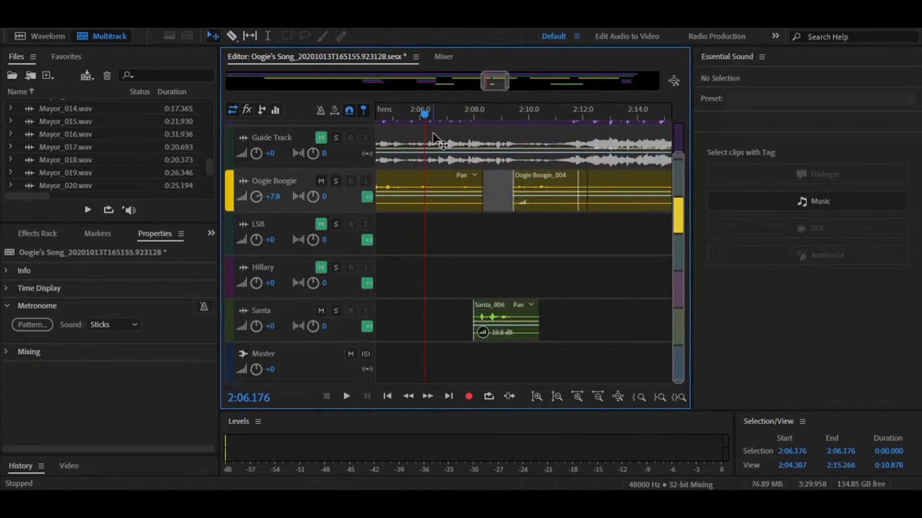
key("space")
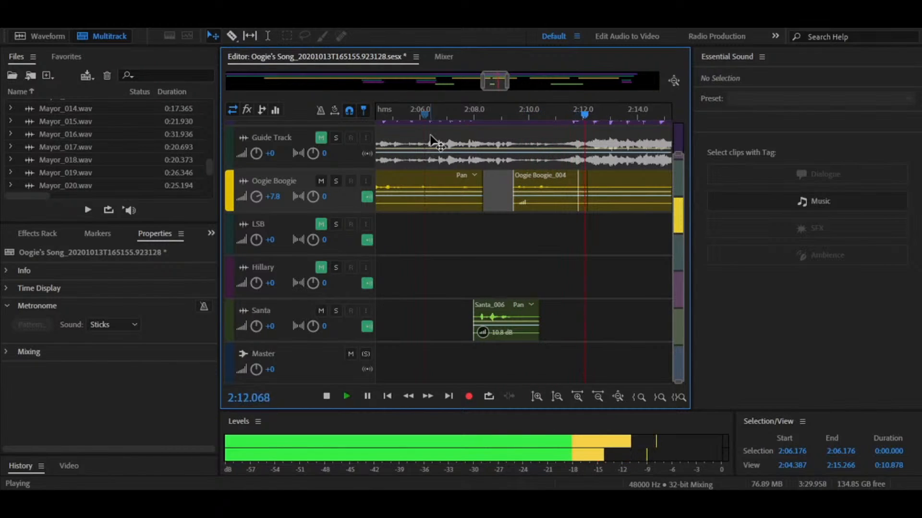
key("space")
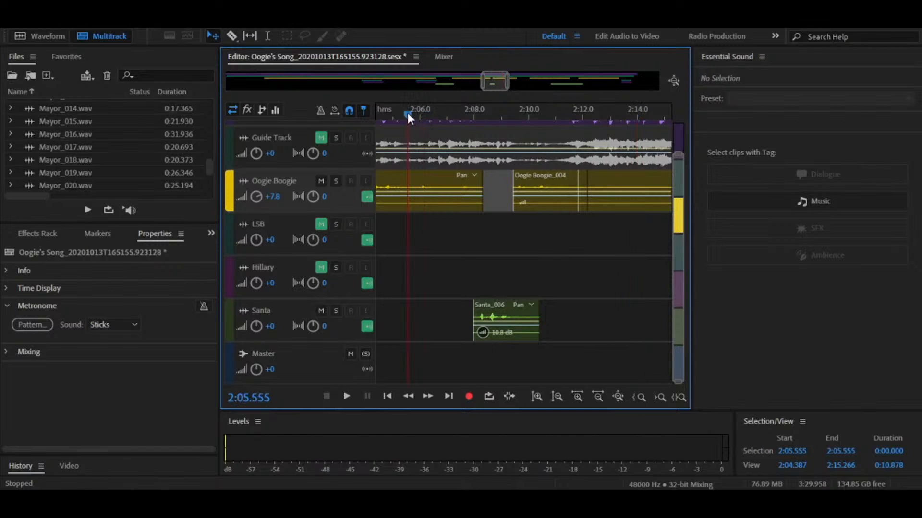
key("space")
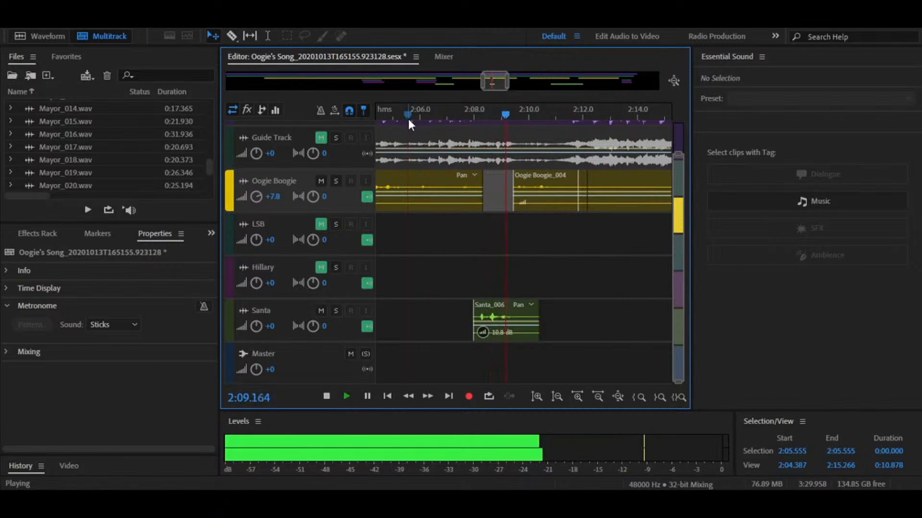
key("space")
Nudge the short Santa_006 clip earlier to start at about 2:07.8, and check its timing by playing from 2:07.471.
left_click(498, 313)
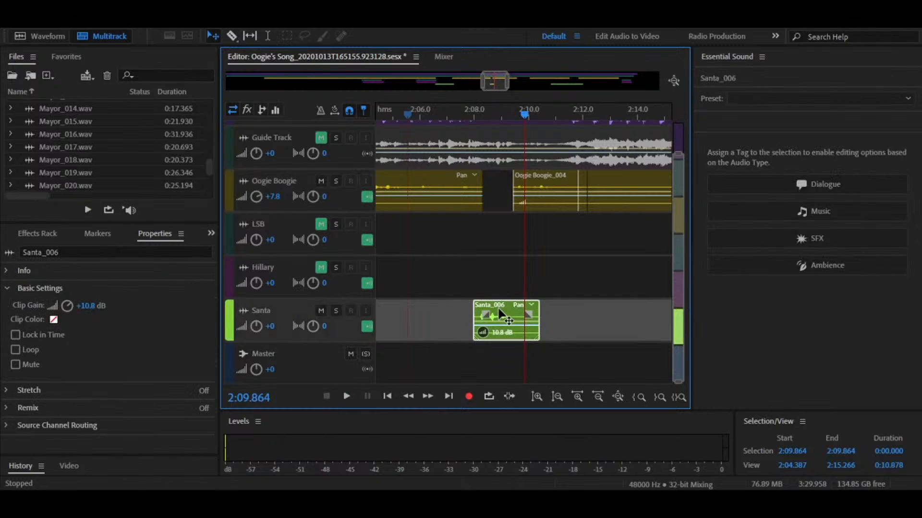
left_click_drag(499, 313, 486, 313)
scroll(481, 287, "up", 5)
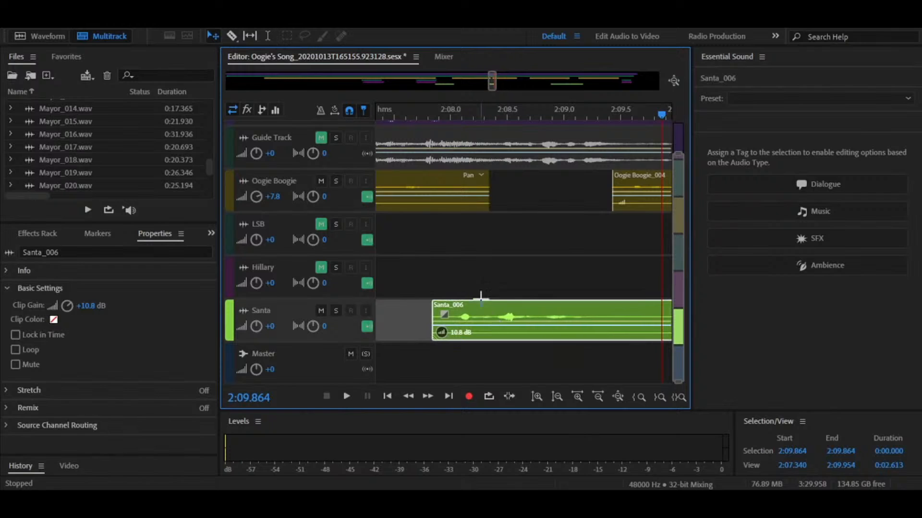
key("space")
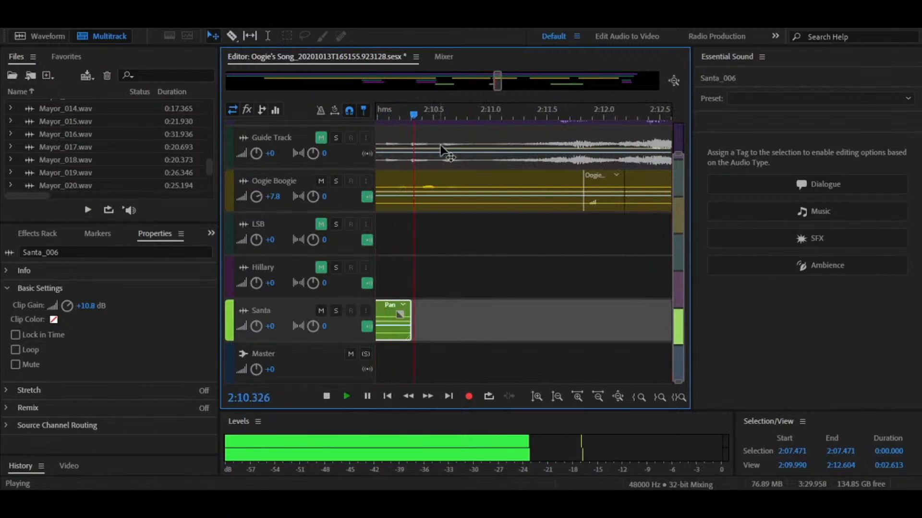
key("space")
Play the Oogie Boogie and Santa exchange from 2:01.990 through about 2:18 to review the wider passage.
scroll(512, 235, "down", 5)
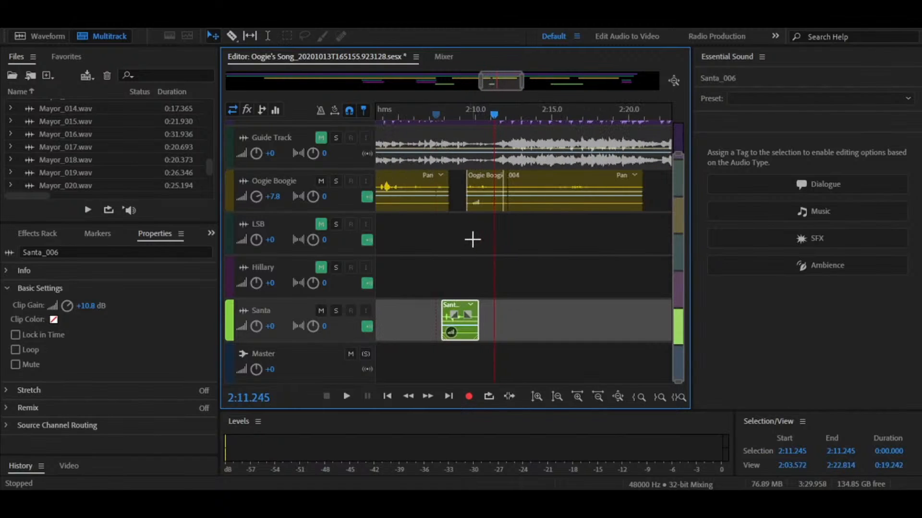
mouse_move(384, 118)
left_mouse_down()
mouse_move(374, 119)
mouse_move(383, 119)
left_mouse_up()
key("space")
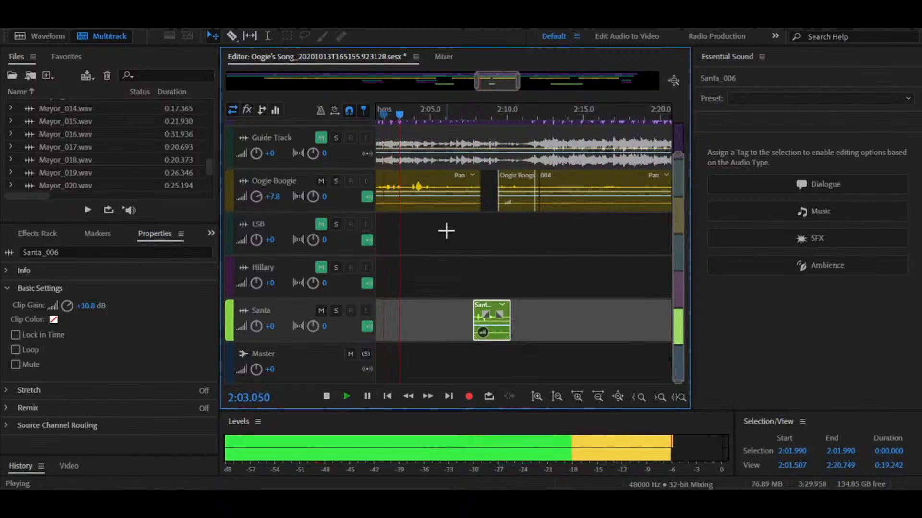
left_click(495, 250)
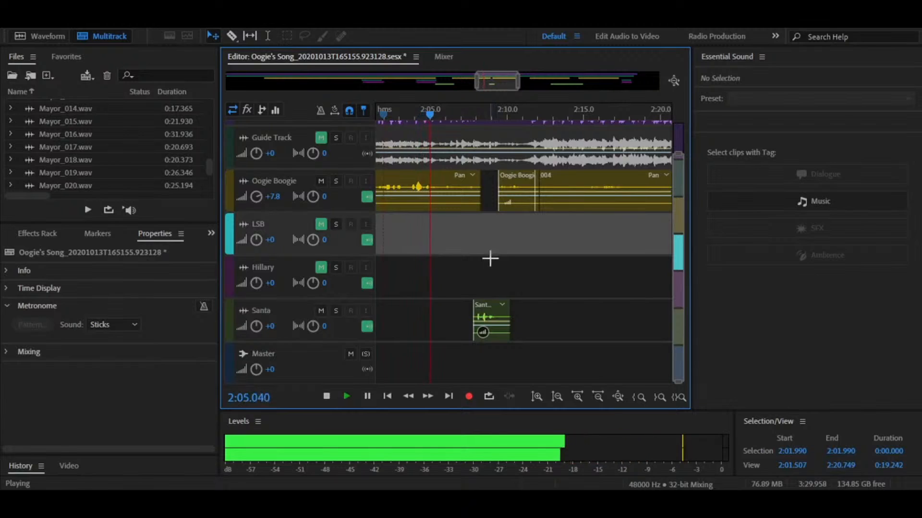
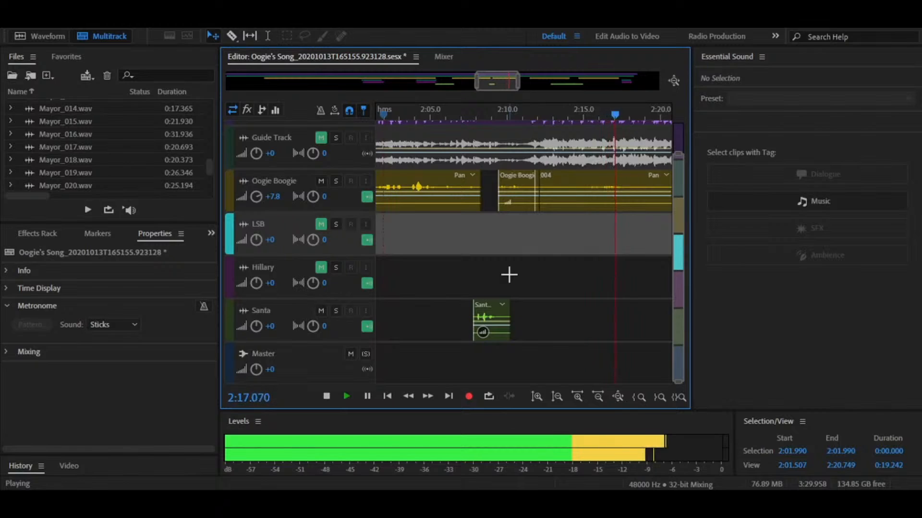
key("space")
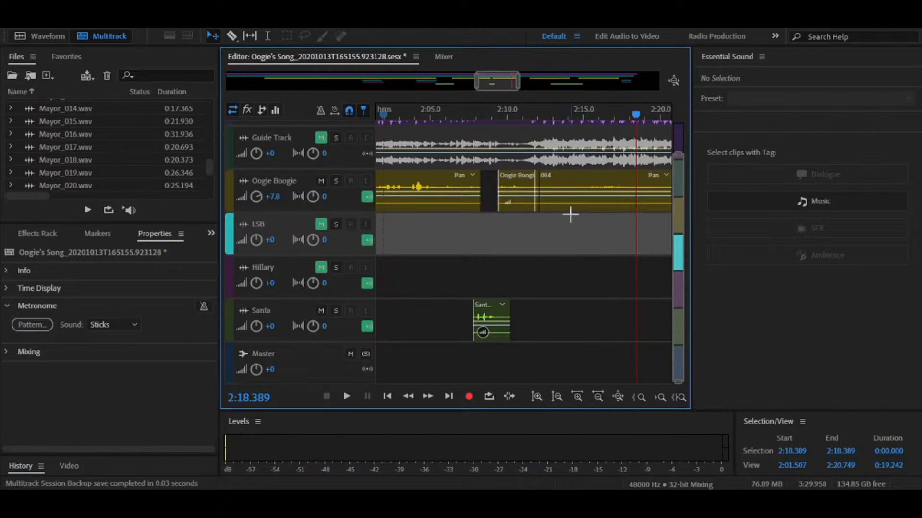
Cut the Oogie Boogie_004 clip at about 2:12.3 and delete the long piece after the cut.
left_click(585, 190)
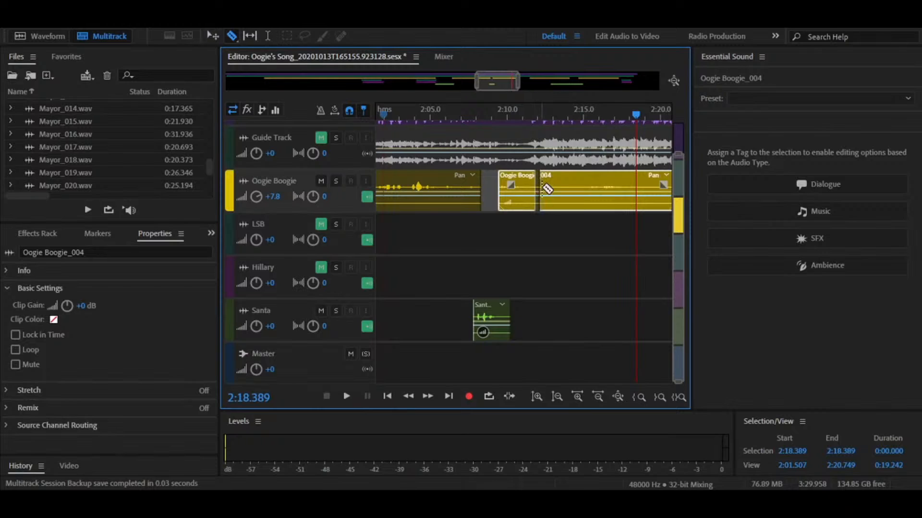
left_click(544, 188)
key("v")
left_click(571, 192)
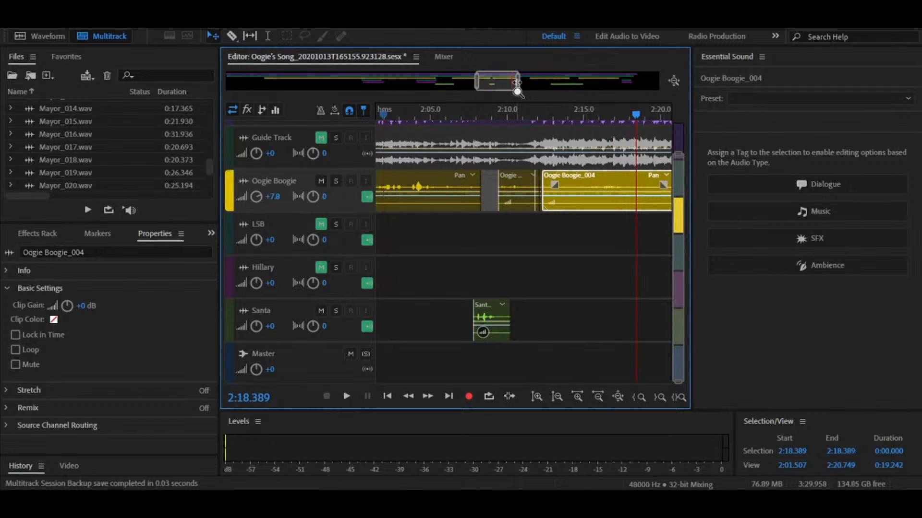
mouse_move(517, 83)
left_mouse_down()
mouse_move(540, 83)
mouse_move(530, 82)
left_mouse_up()
key("Delete")
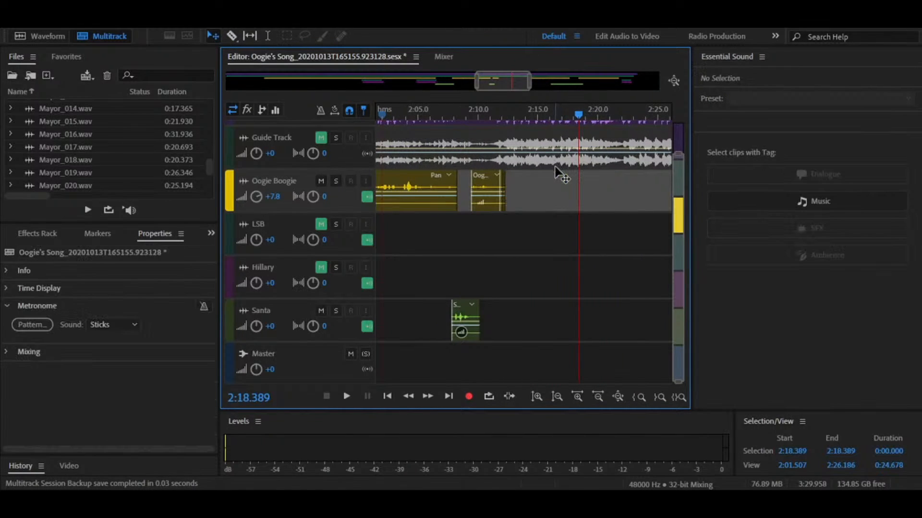
Cut the remaining short Oogie Boogie clip at about 2:11.1 and delete the leftover audio after it.
left_click(503, 192)
key("Delete")
left_click(492, 188)
key("v")
left_click(498, 192)
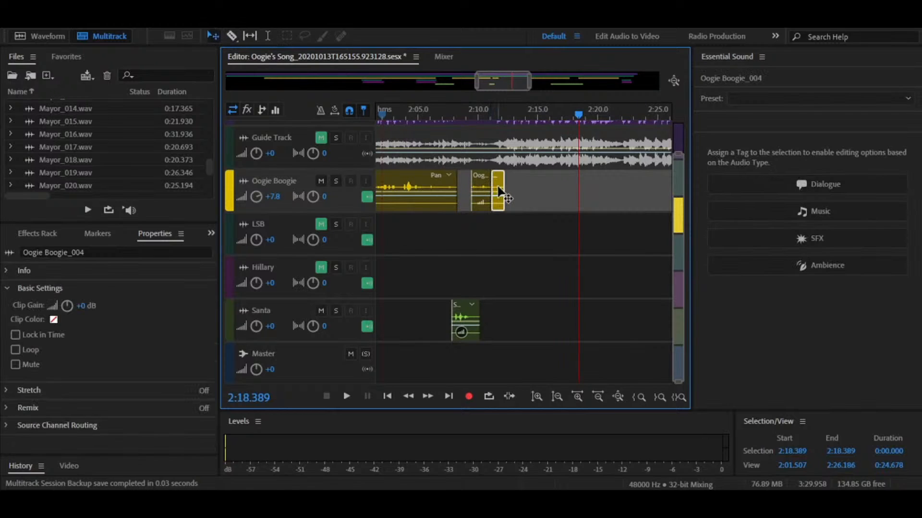
key("Delete")
Play the shortened Oogie Boogie clip from 2:08.775 through about 2:11.3 to check its ending.
left_click(463, 115)
key("space")
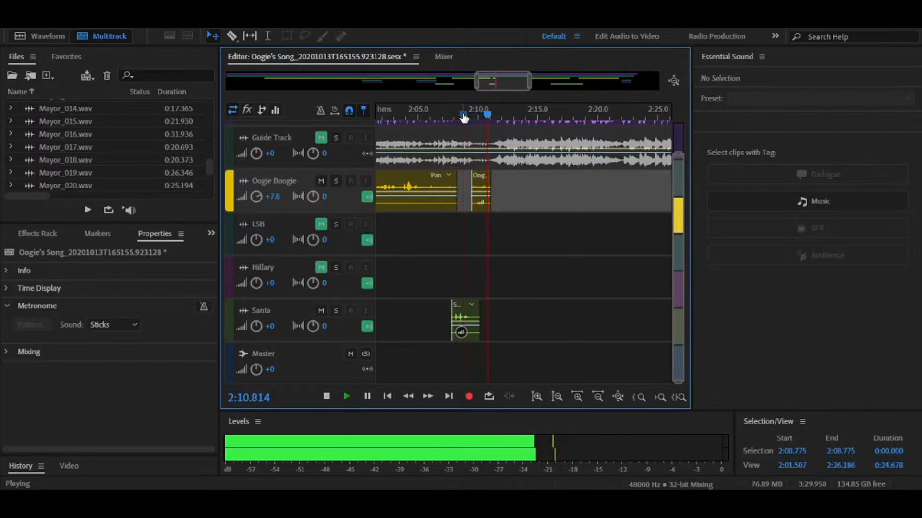
key("space")
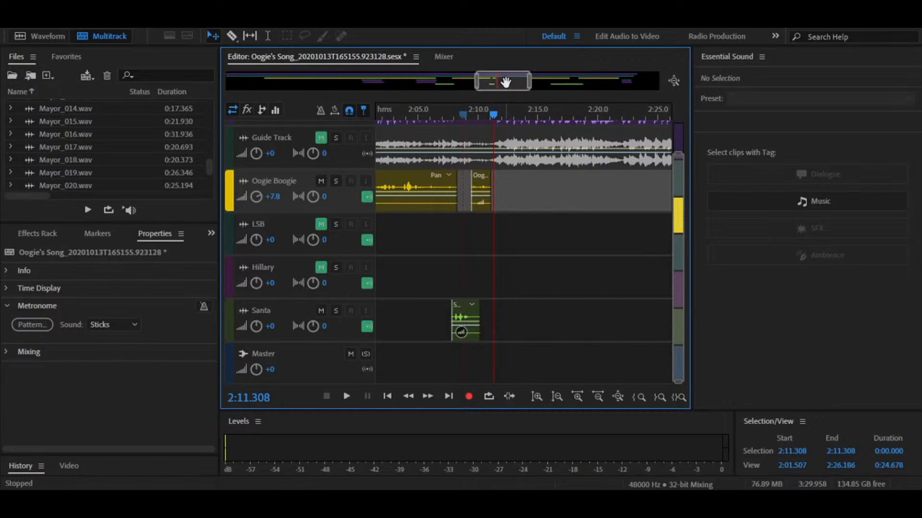
Cut the Santa_007 clip at about 2:46.5, where Oogie Boogie's clip ends, and delete the silence before it.
left_click_drag(505, 82, 576, 116)
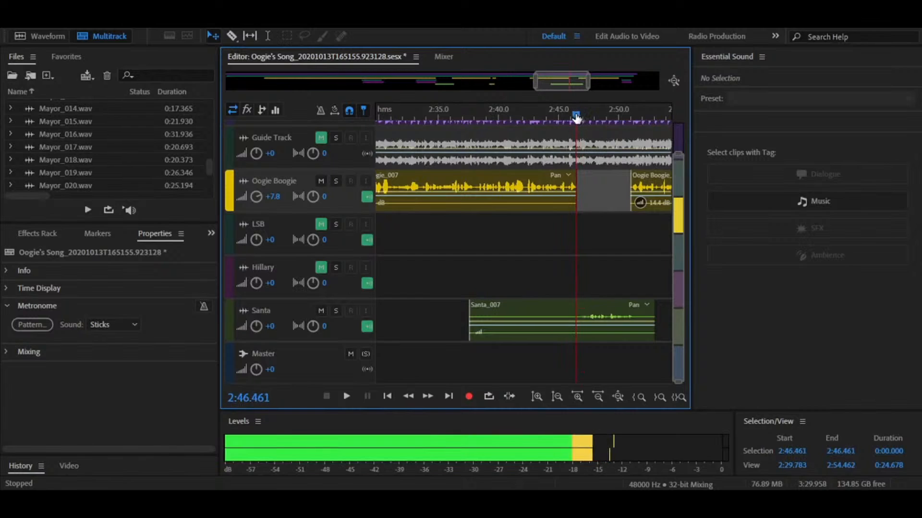
left_click(578, 316)
key("v")
left_click(555, 319)
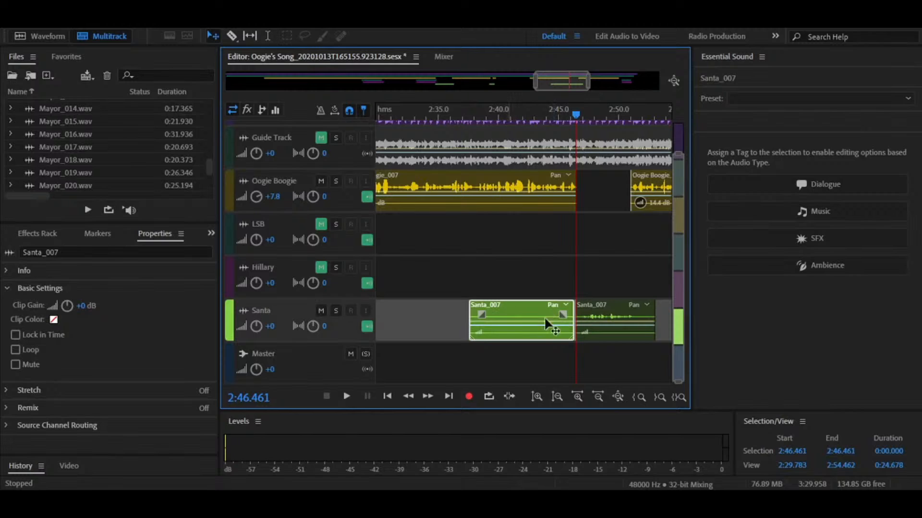
key("Delete")
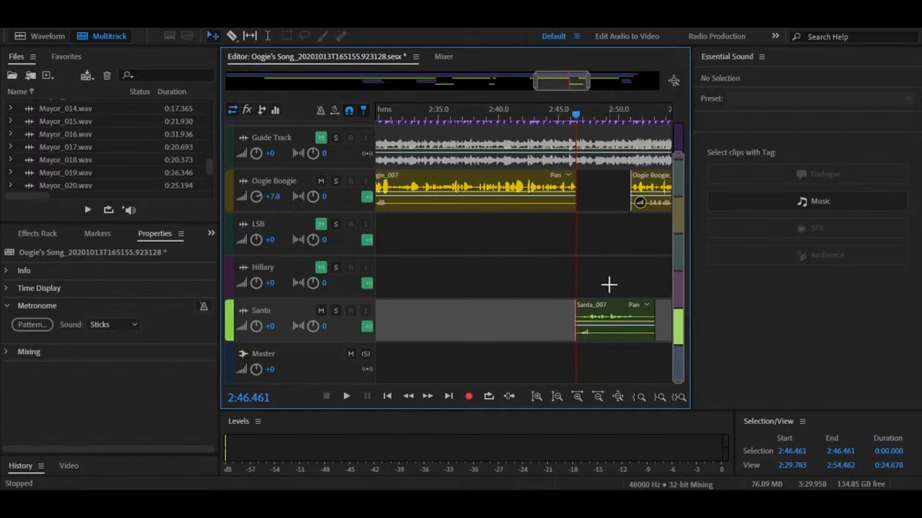
Play from 2:43.136 to about 2:50 to hear the trimmed Santa_007 clip following Oogie Boogie.
left_click(536, 113)
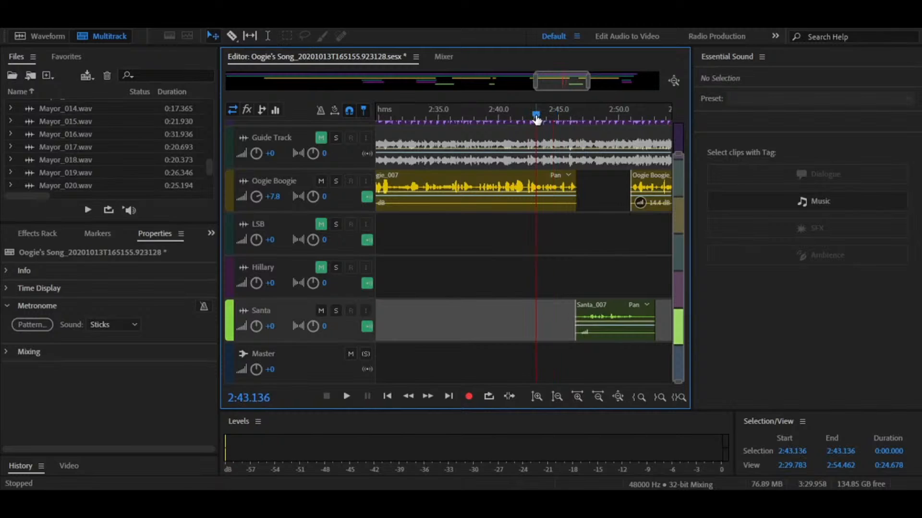
key("space")
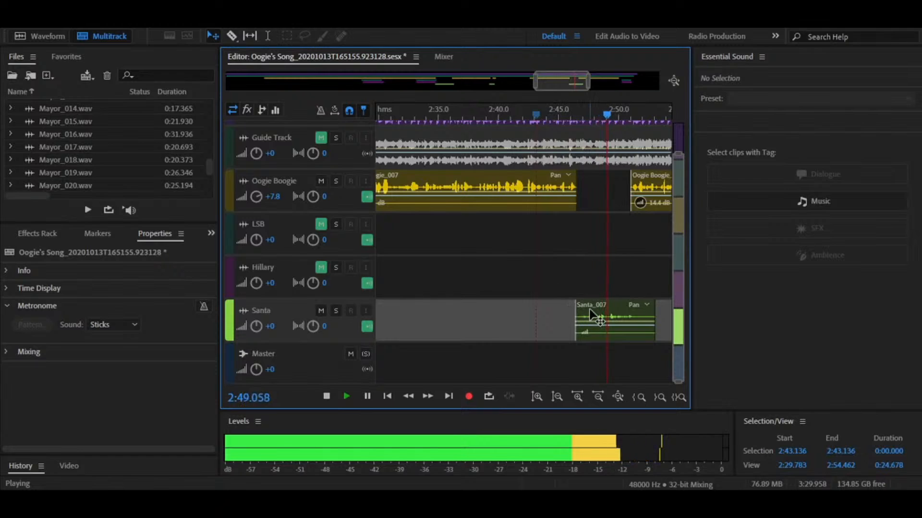
key("space")
Raise the Santa_007 clip gain to +6.9 dB and play it from 2:45.841.
left_click(601, 319)
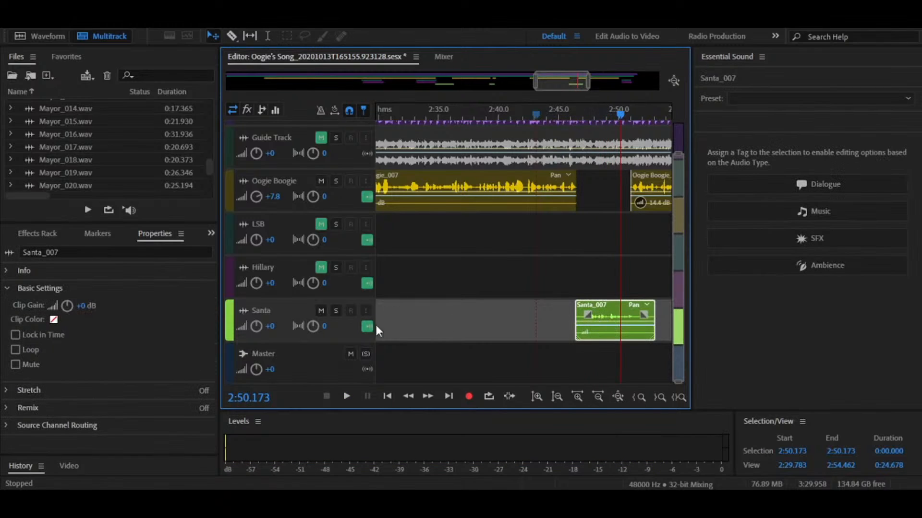
left_click(86, 307)
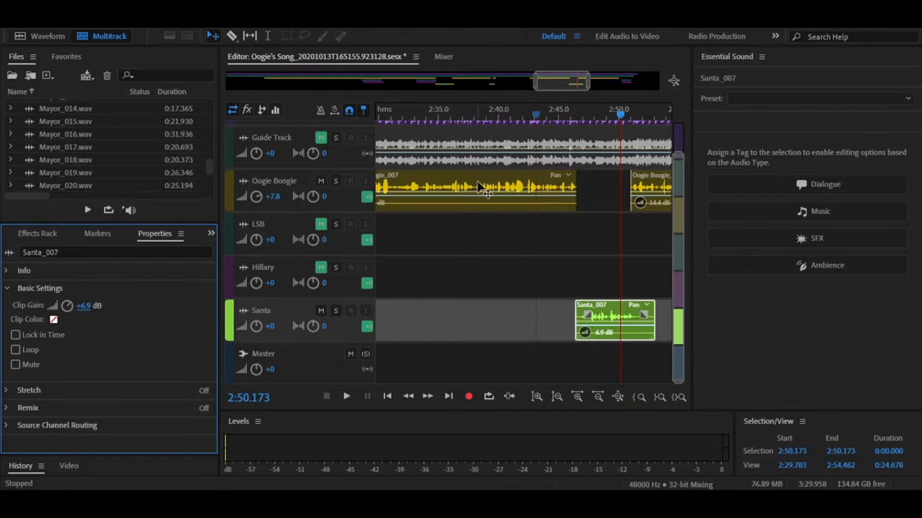
left_click(569, 111)
key("space")
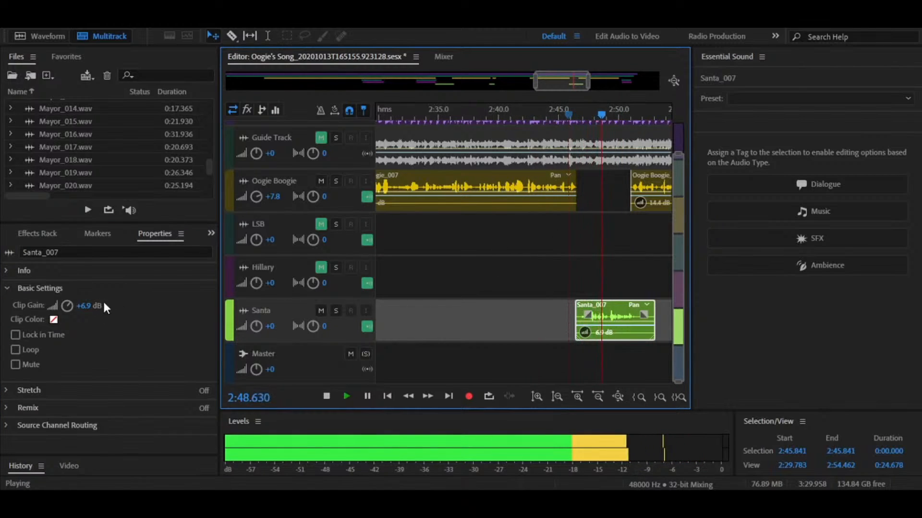
Raise the Santa_007 clip gain to +11.4 dB and play it from 2:45.954.
left_click(87, 306)
left_click_drag(88, 305, 164, 300)
left_click(570, 113)
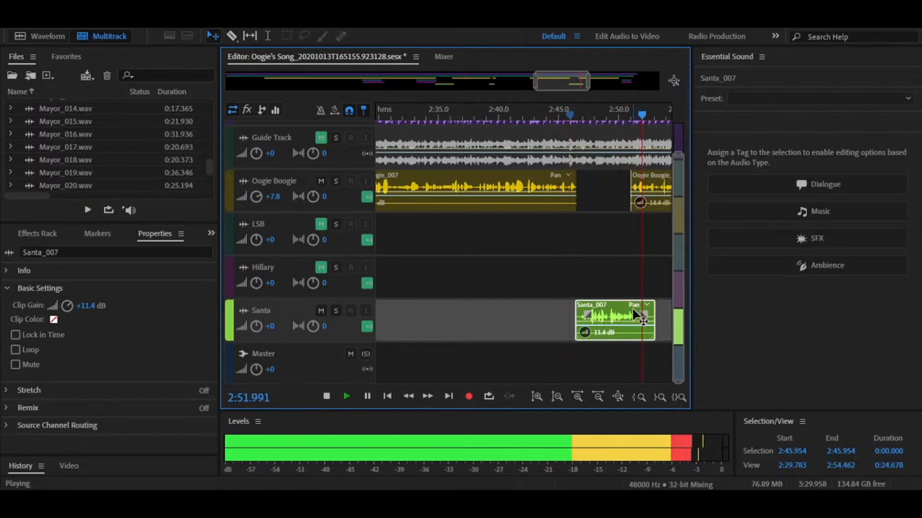
key("space")
Nudge the Santa_007 clip slightly earlier to start at about 2:46.3, and check its timing by playing from 2:45.109.
scroll(614, 317, "up", 3)
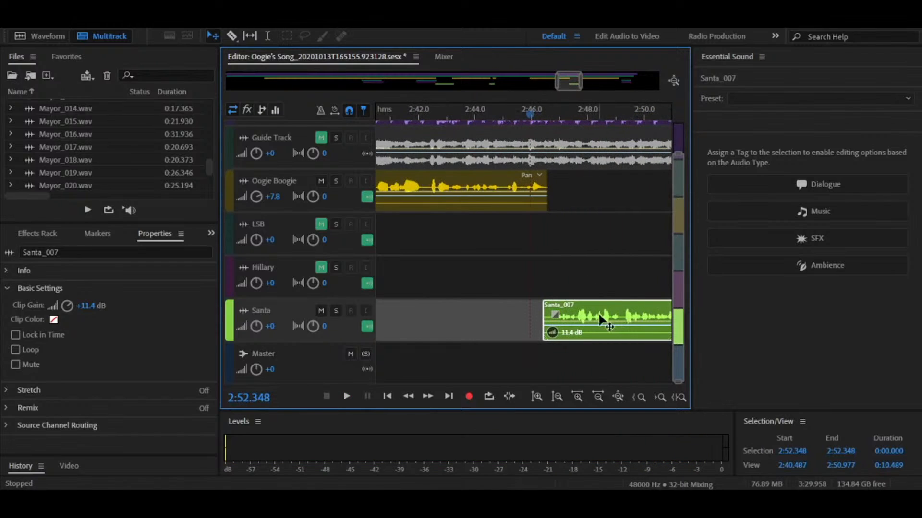
left_click_drag(603, 318, 600, 318)
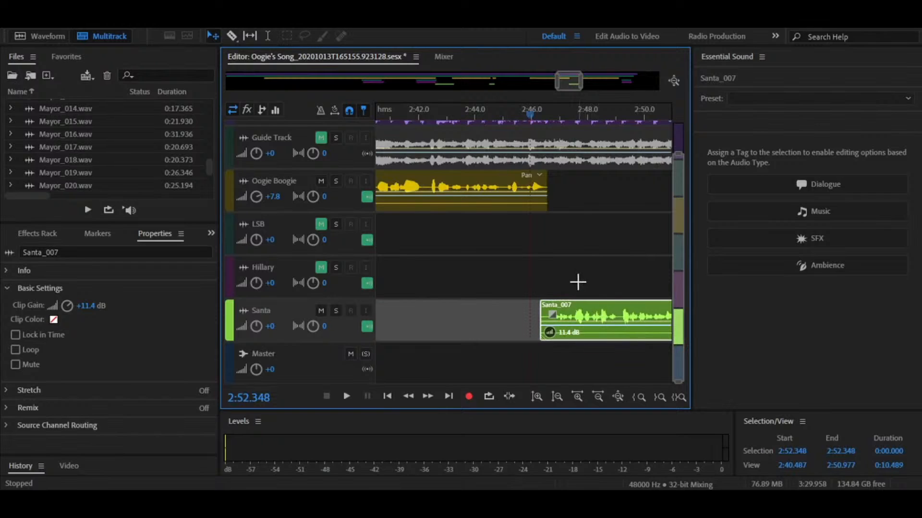
left_click(507, 113)
key("space")
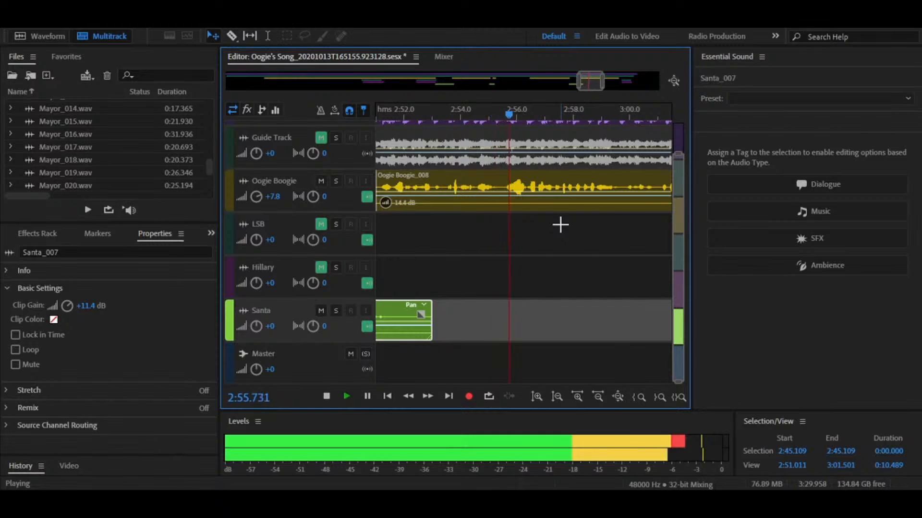
key("space")
Unmute the Hillary and LSB tracks.
mouse_move(591, 87)
left_mouse_down()
mouse_move(621, 87)
mouse_move(587, 89)
left_mouse_up()
left_click_drag(445, 100, 411, 105)
left_click(320, 267)
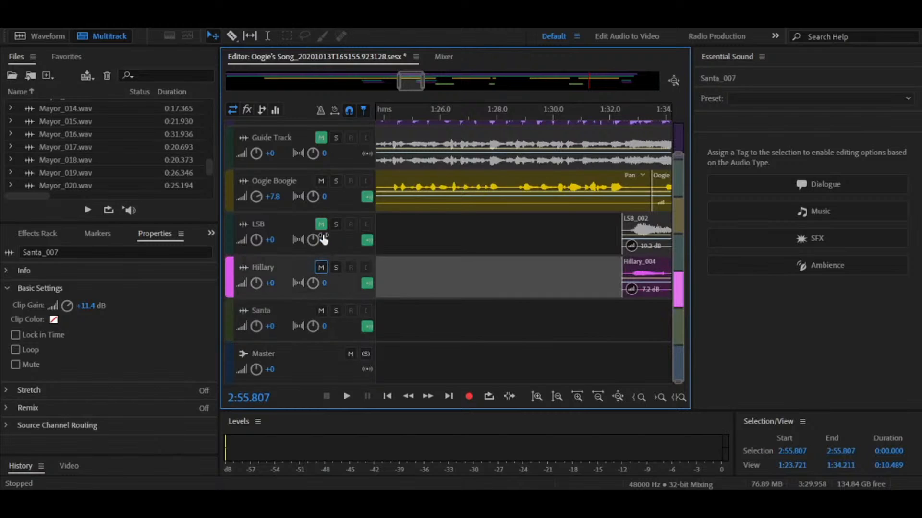
left_click(321, 224)
Fit all tracks in view and play the whole song from the beginning to about 3:17.
left_click_drag(424, 84, 271, 92)
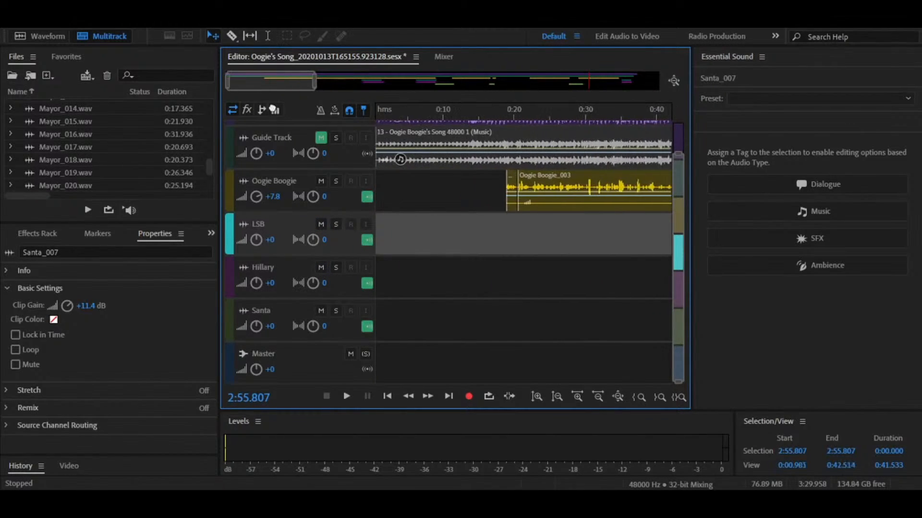
left_click(388, 114)
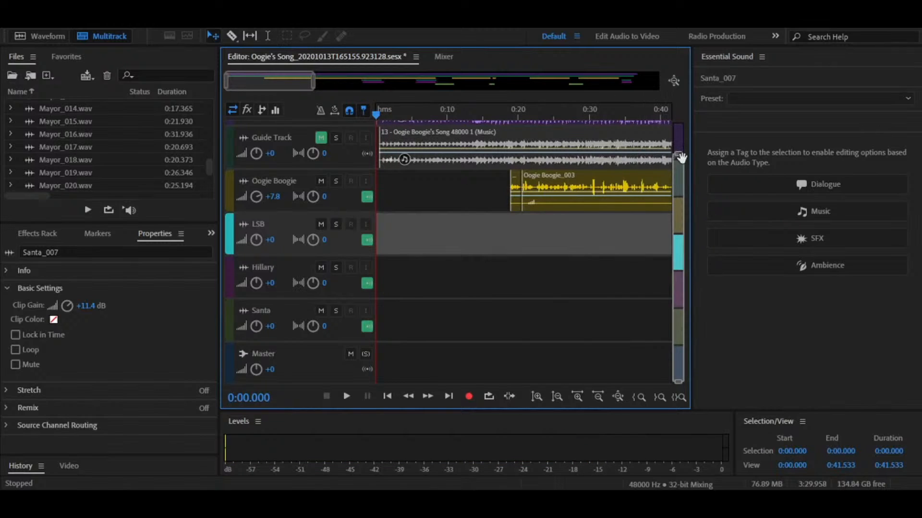
left_click_drag(679, 152, 679, 142)
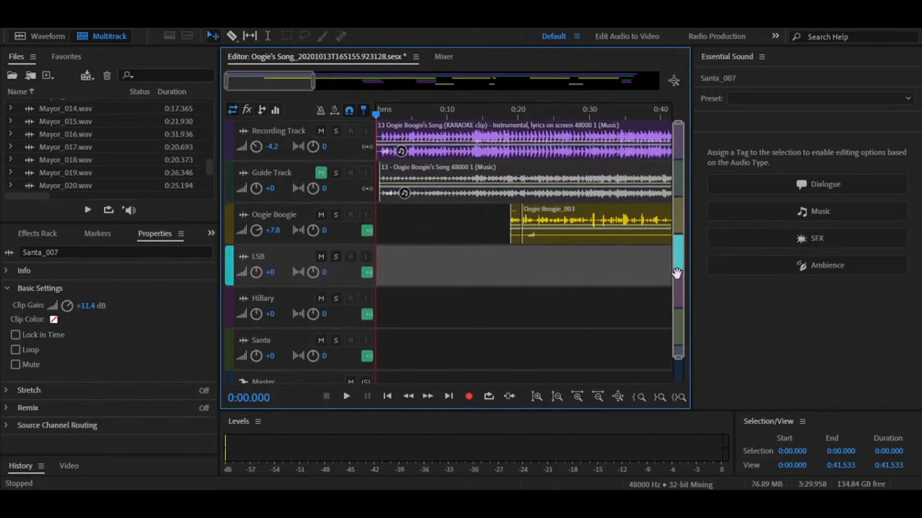
left_click_drag(679, 359, 678, 380)
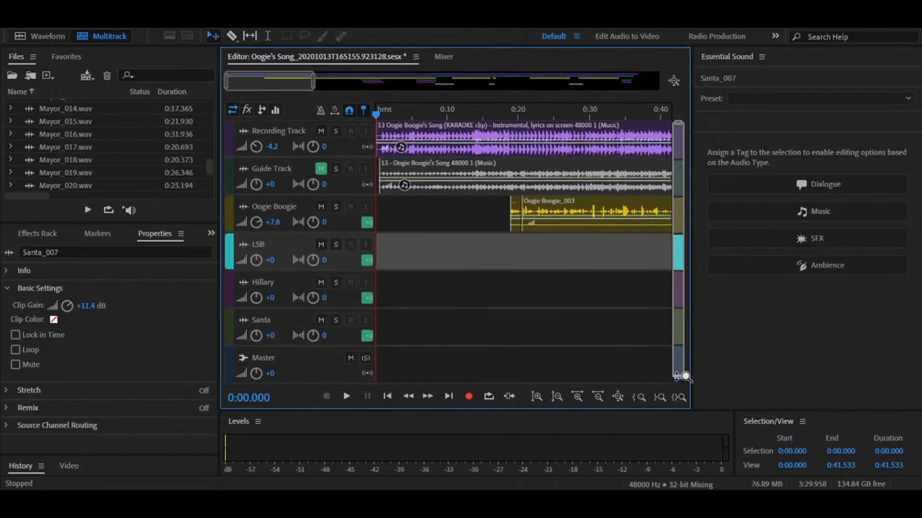
key("space")
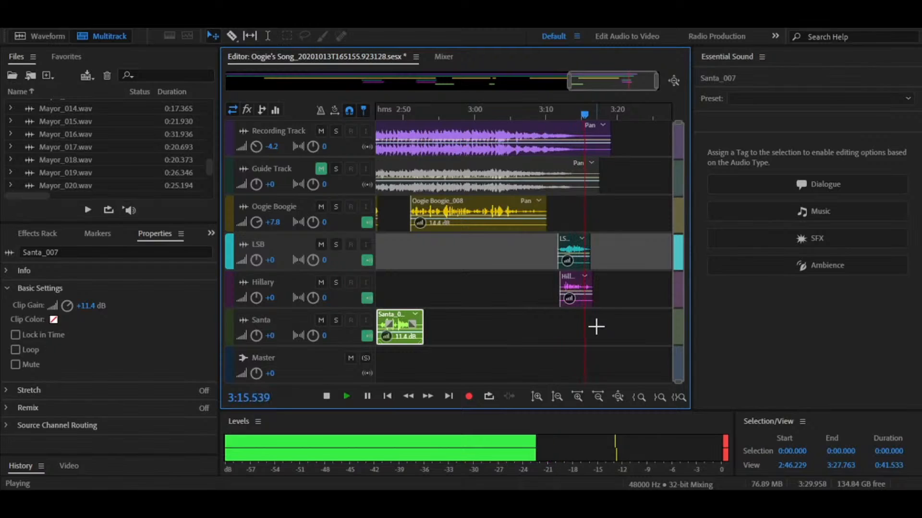
key("space")
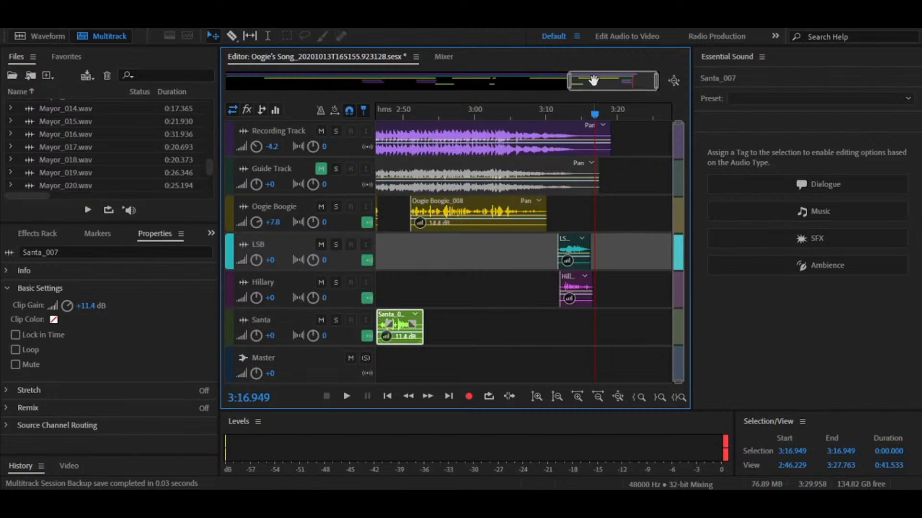
Set the Santa track volume to +5 dB.
left_click_drag(590, 88, 412, 98)
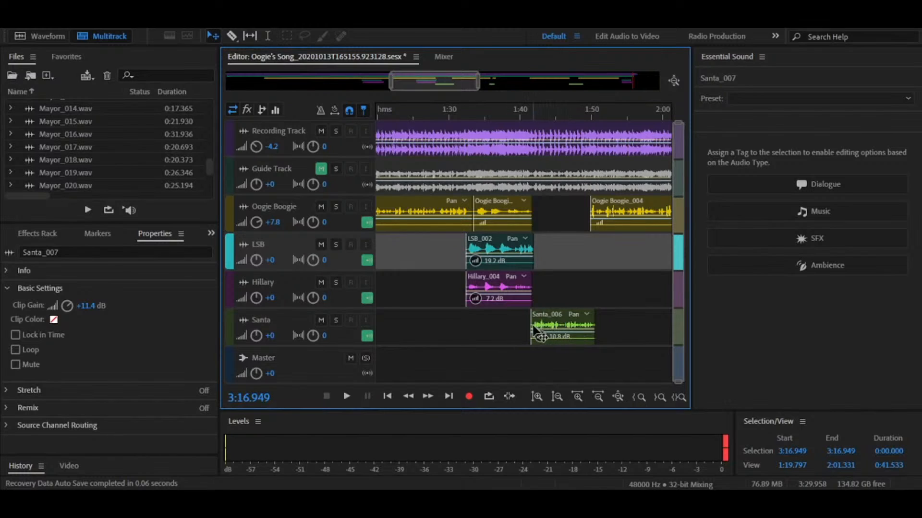
left_click_drag(257, 336, 279, 343)
left_click(275, 336)
type("5")
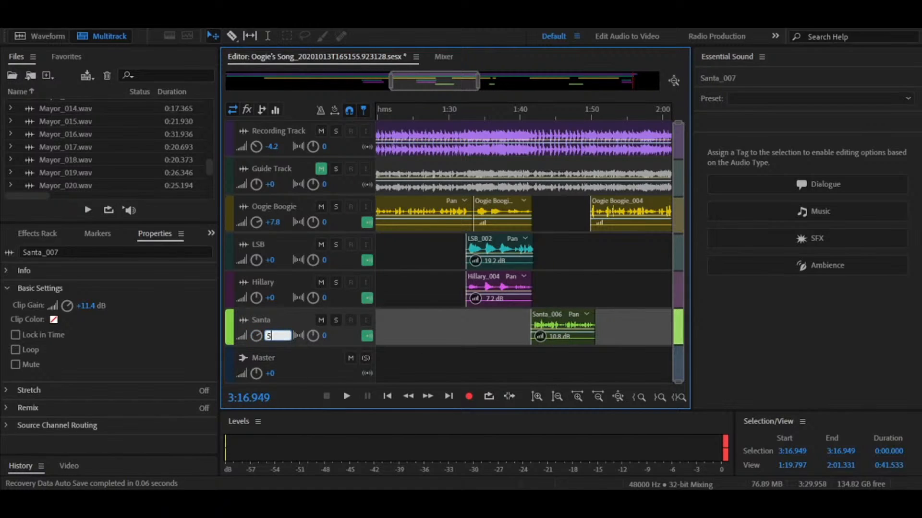
left_click(419, 331)
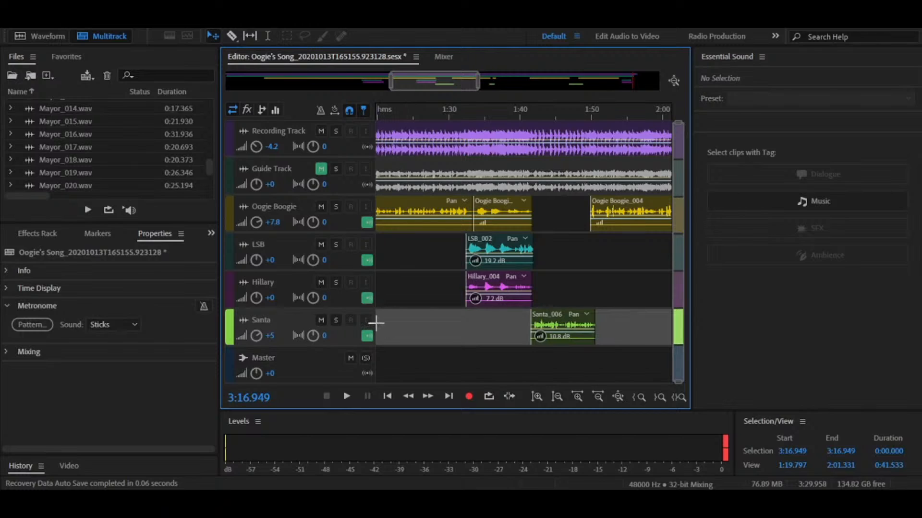
Set the Oogie Boogie track volume to +8 dB.
left_click(276, 222)
type("8")
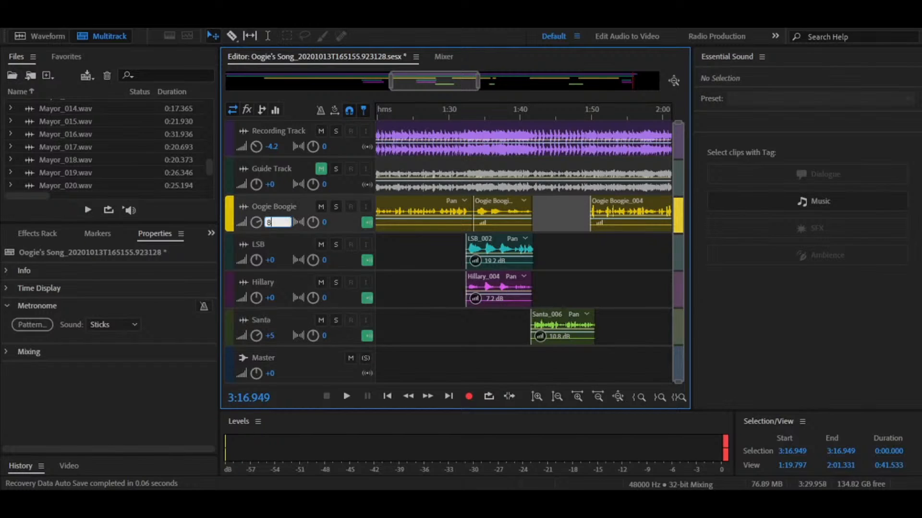
left_click(421, 302)
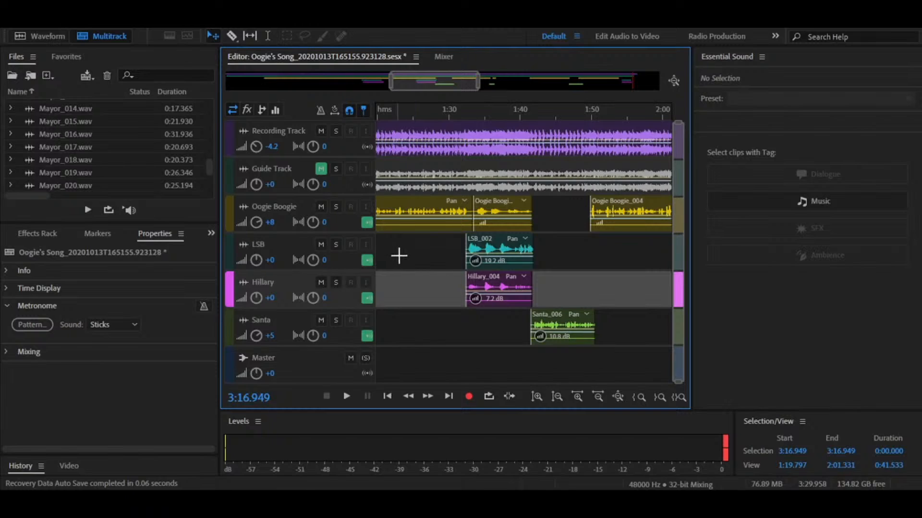
Apply the DeEss and Limit Female Voice Over preset as track effects on the Oogie Boogie track.
left_click(280, 209)
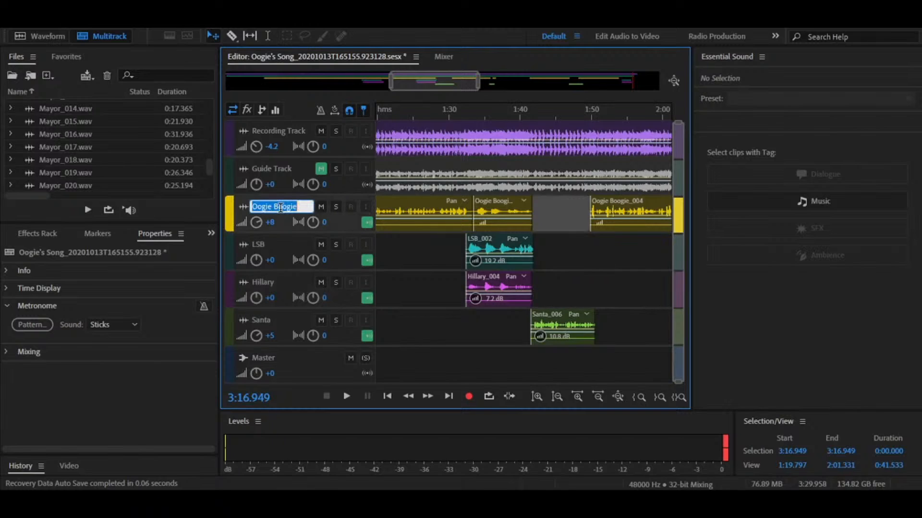
left_click(349, 223)
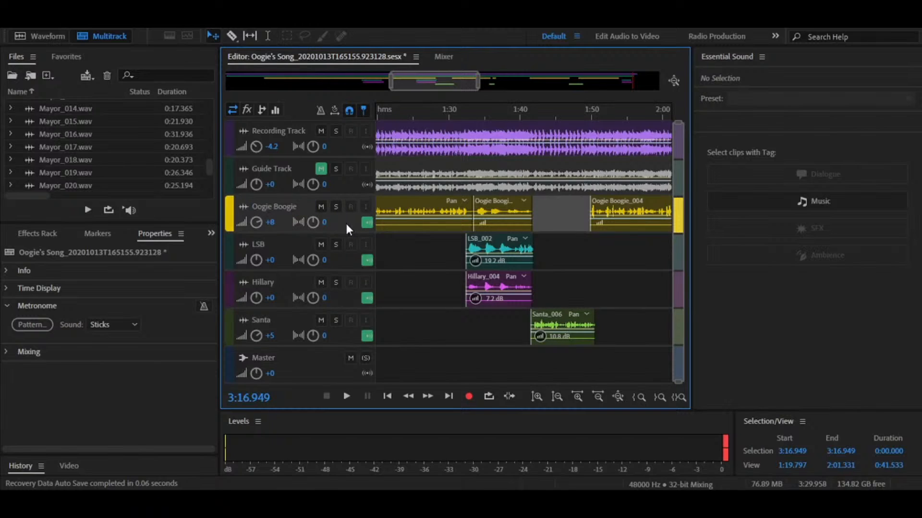
left_click(40, 234)
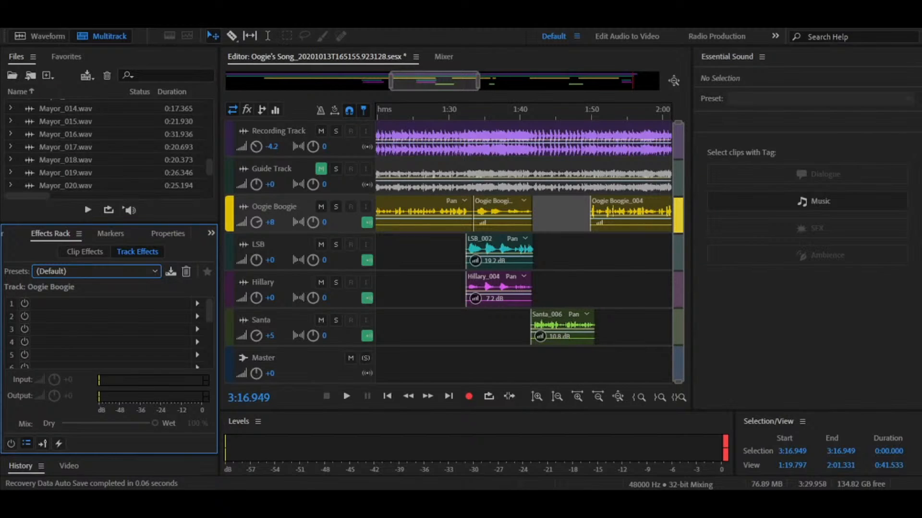
left_click(280, 53)
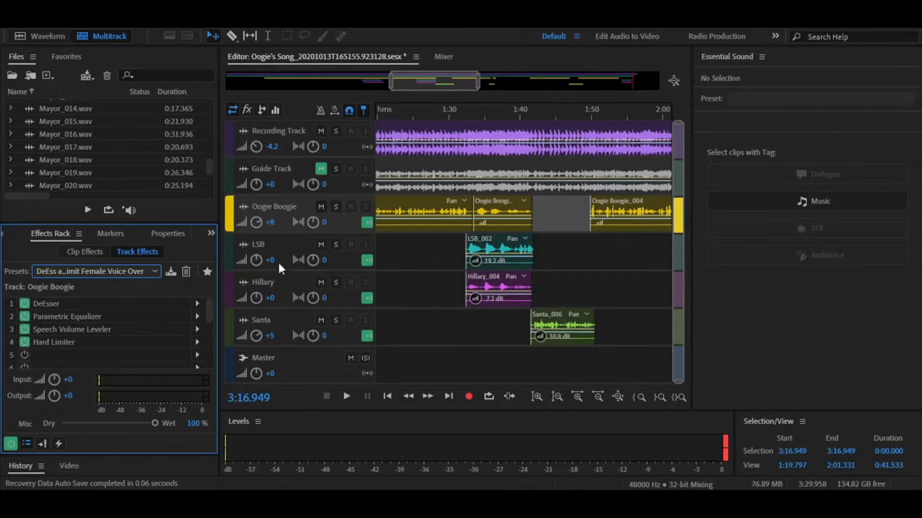
left_click(181, 355)
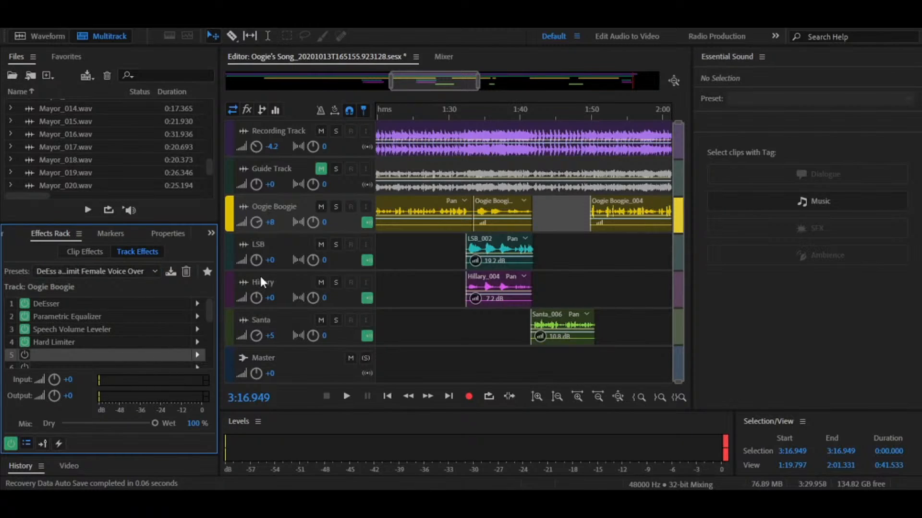
Play the song from about 0:20 and bring up the Oogie Boogie track's effects.
left_click(427, 242)
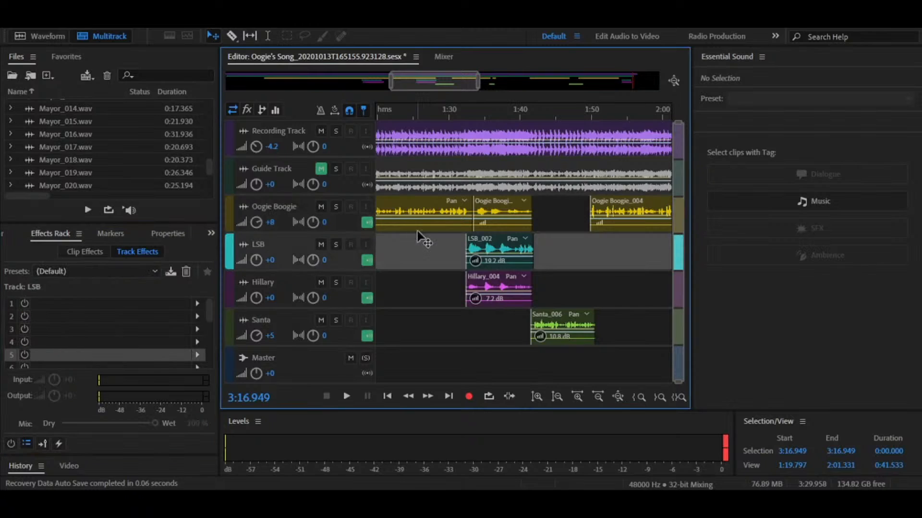
left_click_drag(409, 86, 261, 95)
left_click(464, 108)
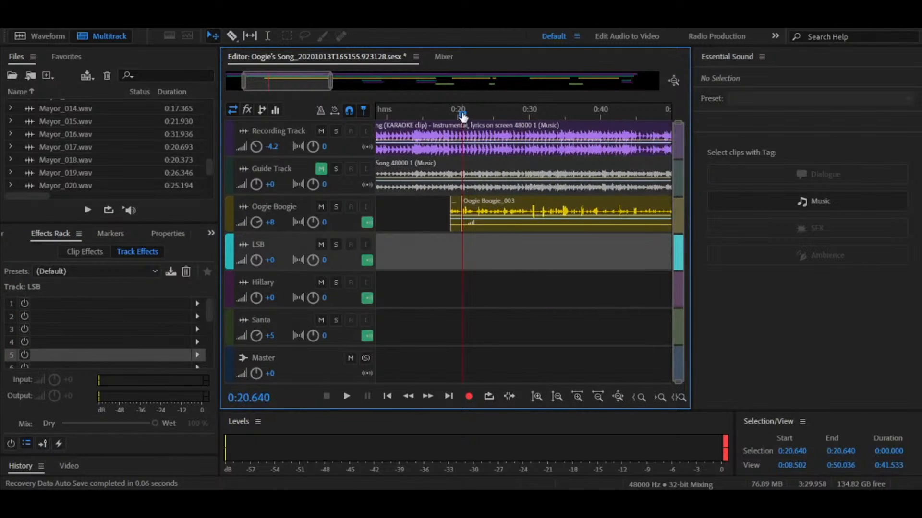
key("space")
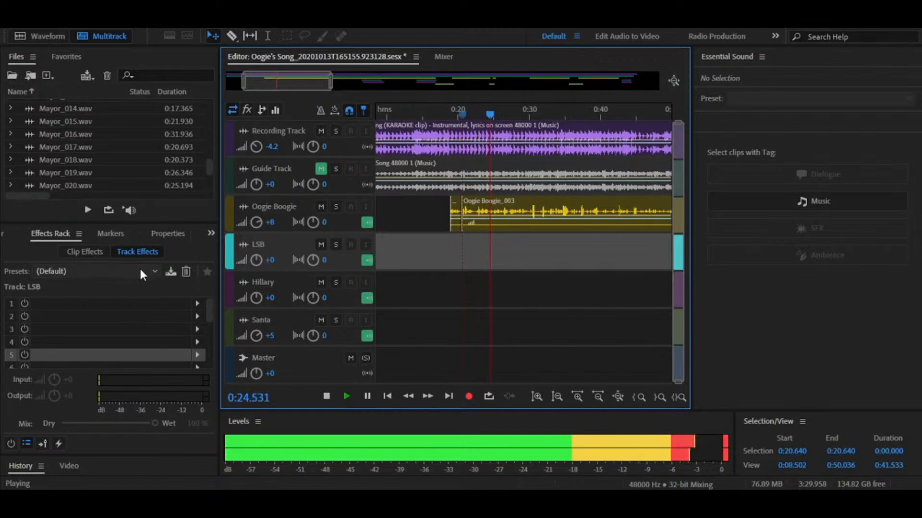
left_click(91, 251)
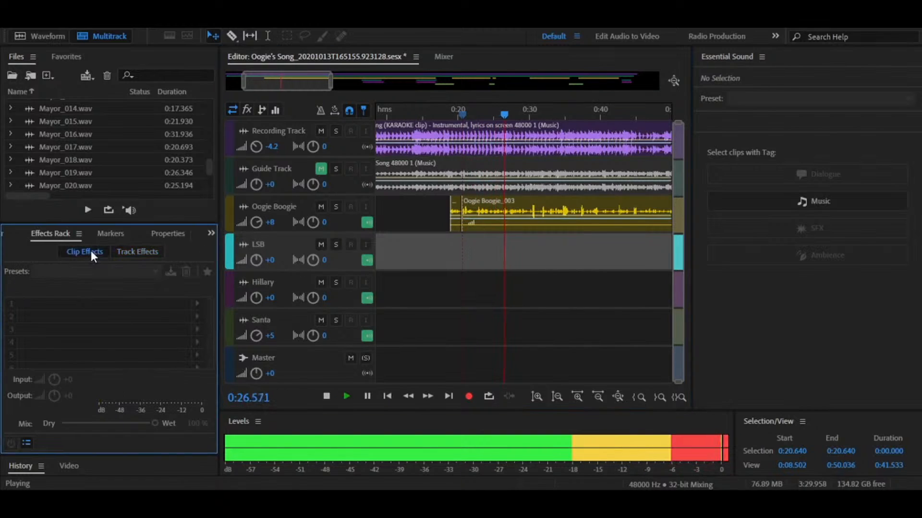
left_click(296, 205)
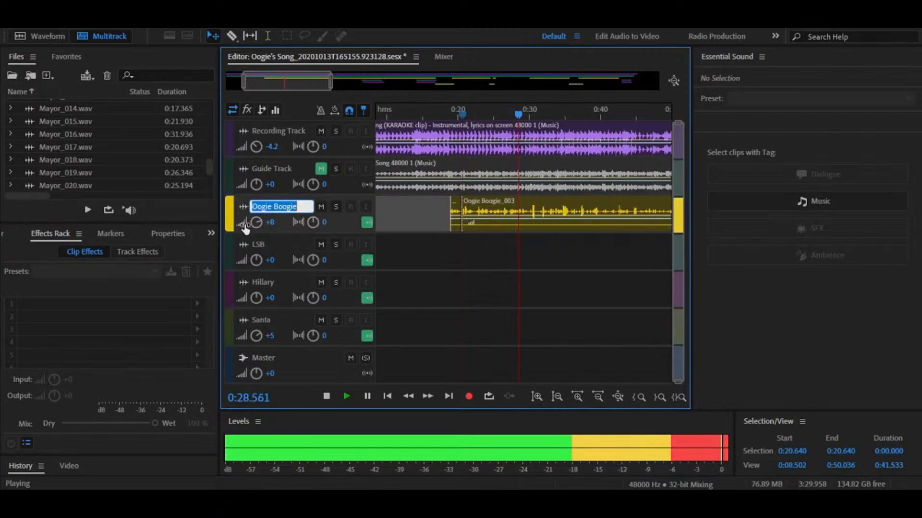
left_click(157, 251)
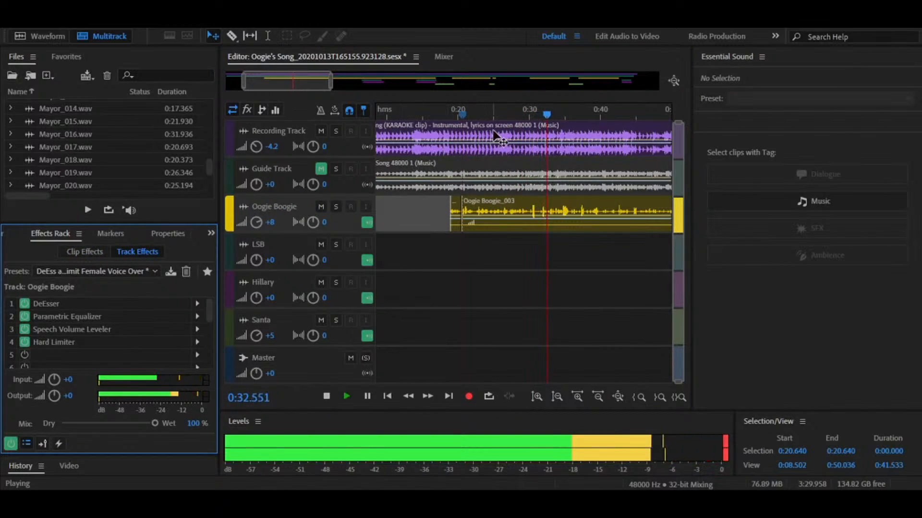
Play from about 0:21 while switching all four Oogie Boogie track effects off and back on to compare the sound.
left_click(465, 113)
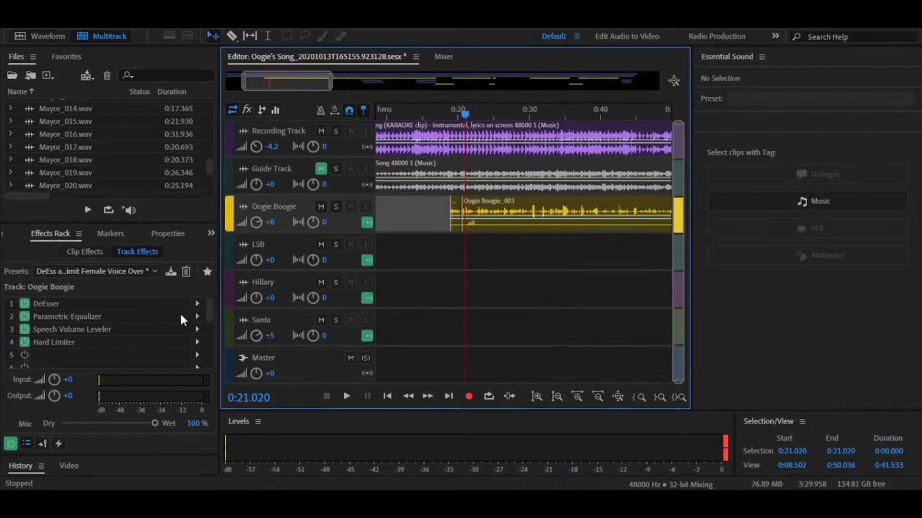
key("space")
left_click(24, 341)
left_click(25, 329)
left_click(24, 317)
left_click(24, 303)
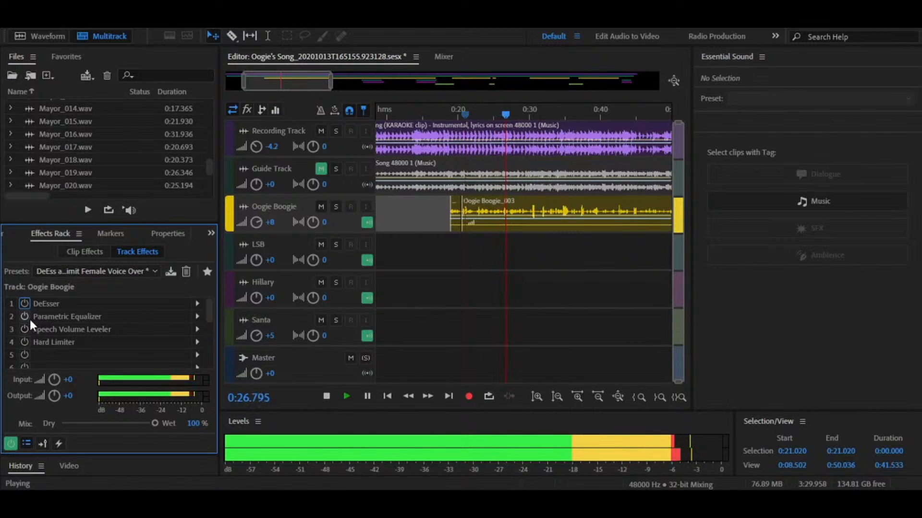
left_click(23, 304)
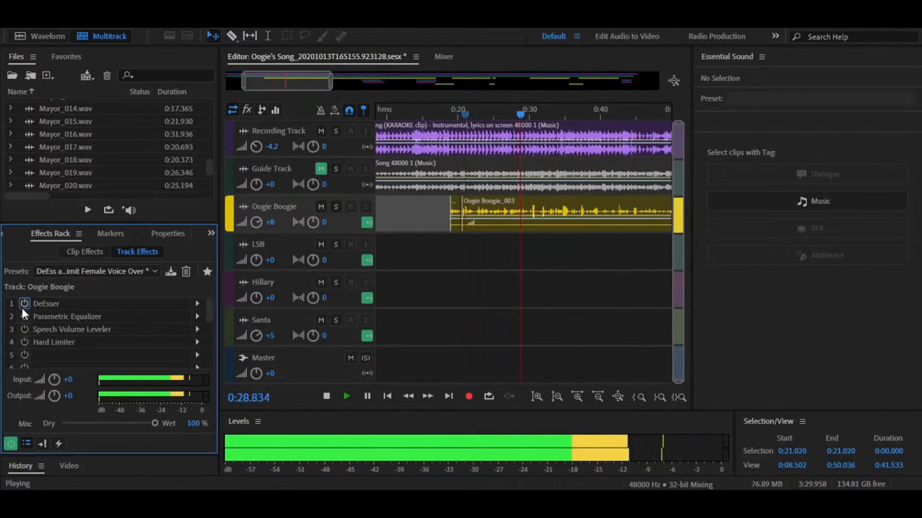
left_click(25, 316)
left_click(25, 329)
left_click(25, 342)
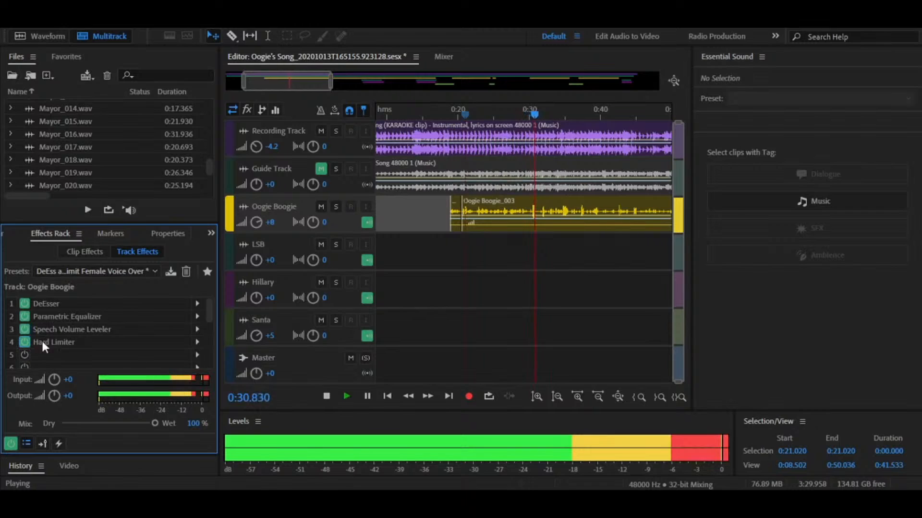
Add Studio Reverb as the fifth track effect on Oogie Boogie and play it back from about 0:20.
key("space")
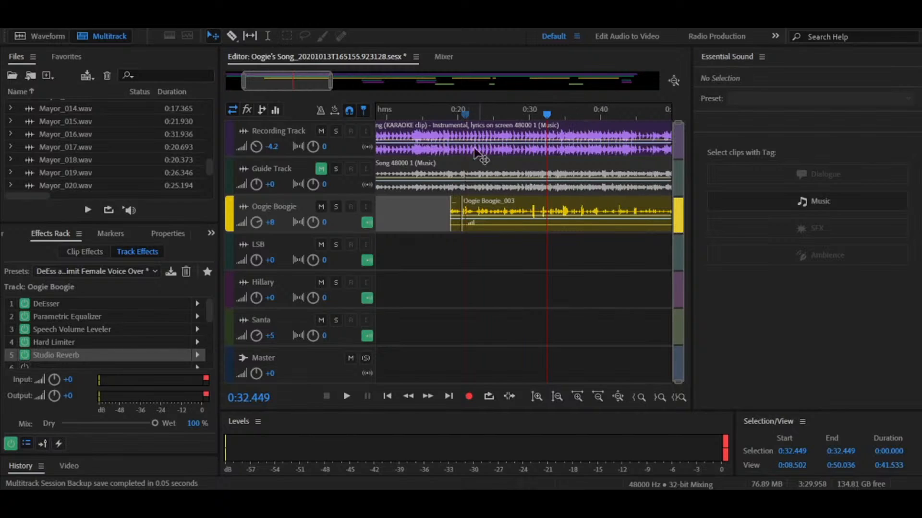
left_click(463, 113)
key("space")
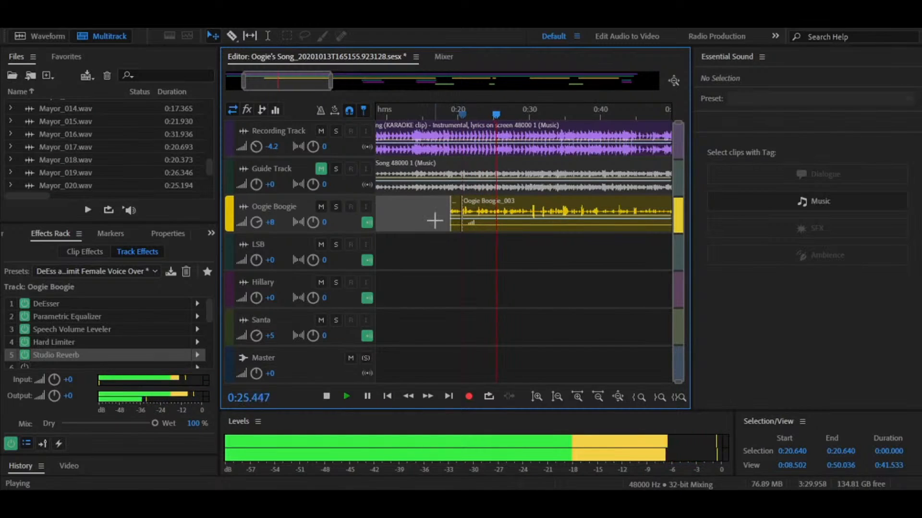
key("space")
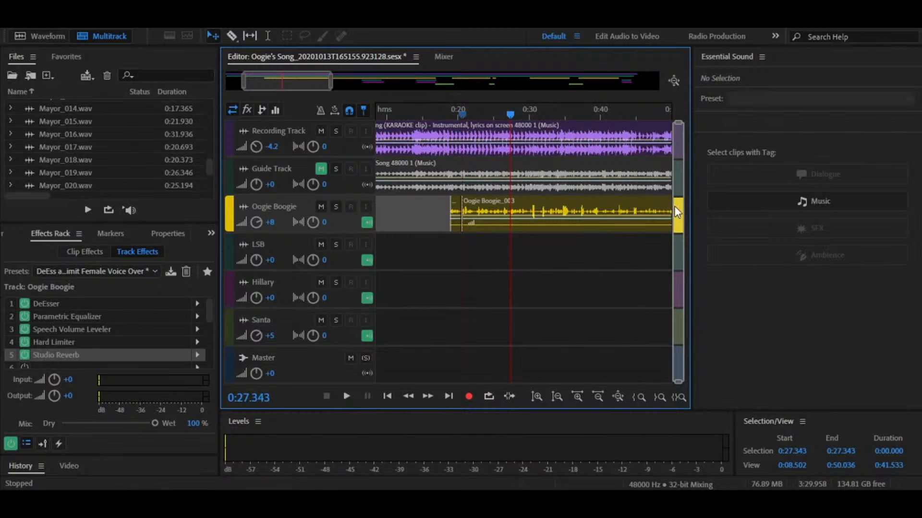
Apply the DeEss and Limit Female Voice Over preset to the LSB track and add Studio Reverb in slot 5.
left_click(295, 242)
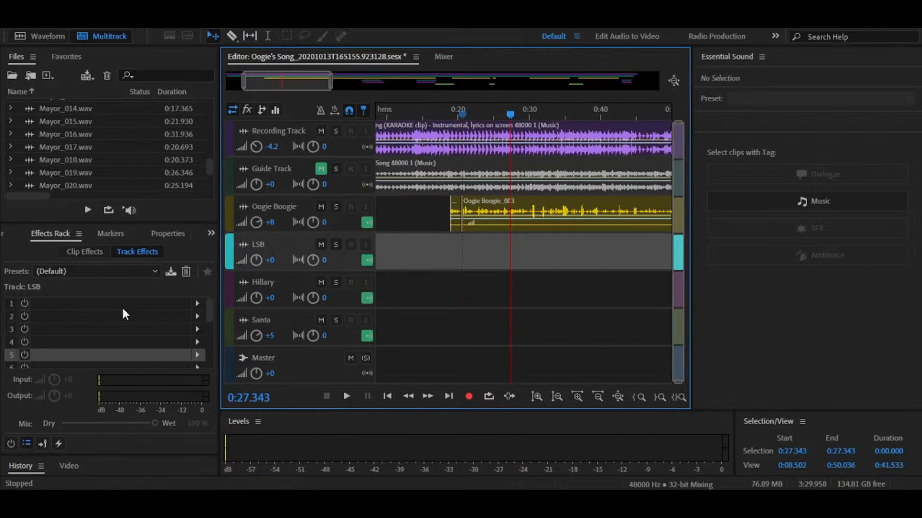
left_click(134, 272)
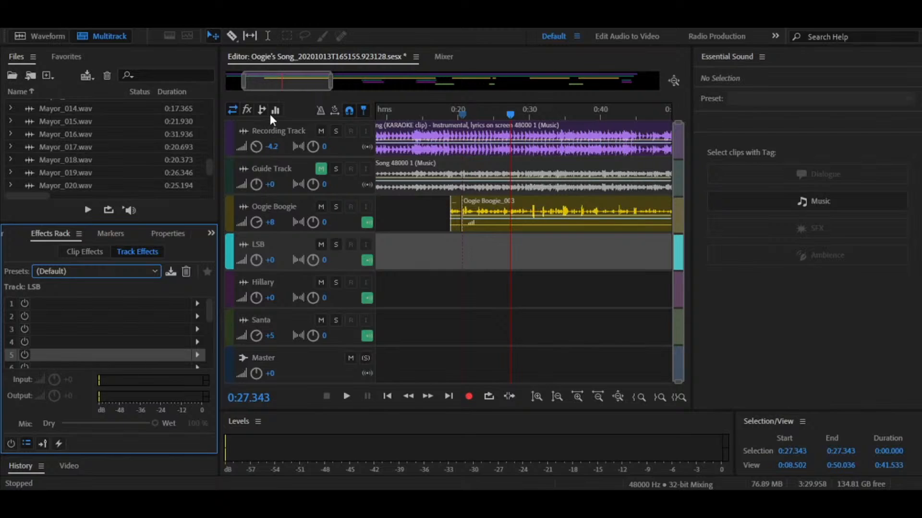
key("Down")
left_click(198, 355)
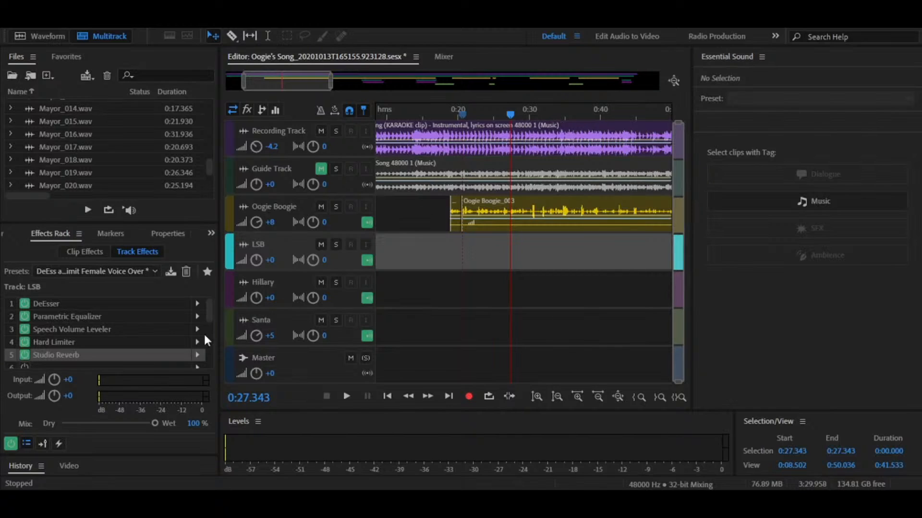
Apply the DeEss and Limit Female Voice Over preset to the Hillary track and add Studio Reverb in slot 5.
left_click(281, 282)
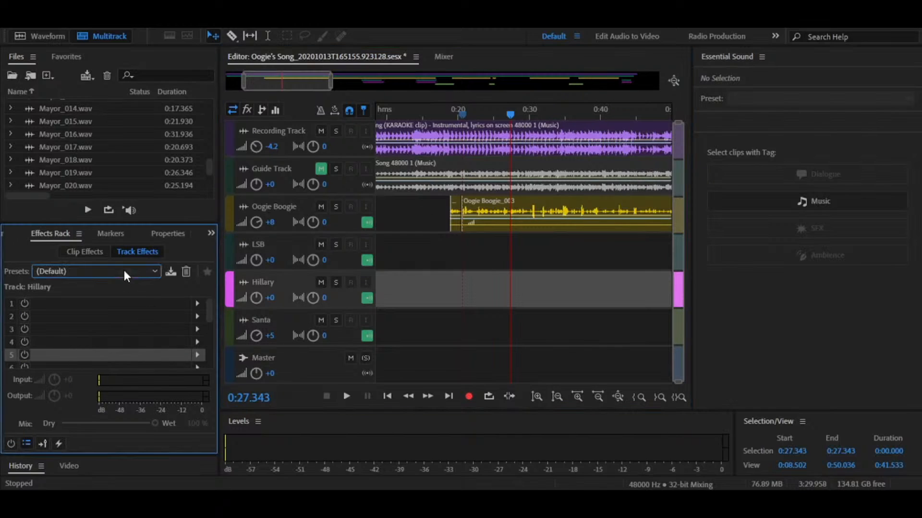
left_click(263, 112)
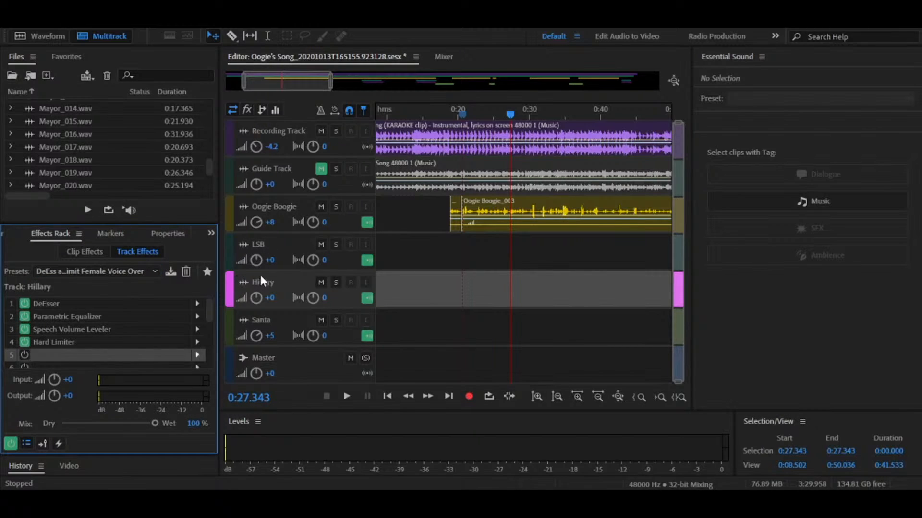
left_click(414, 295)
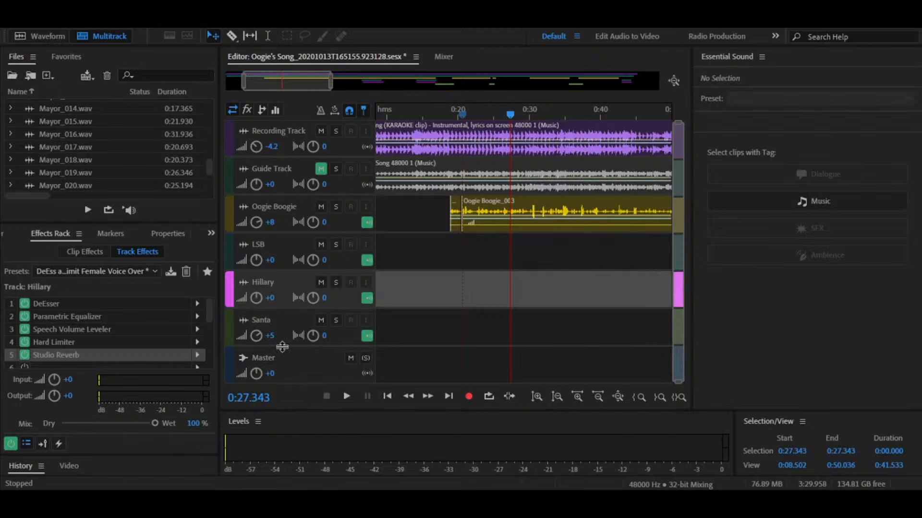
left_click_drag(208, 315, 207, 328)
left_click(140, 325)
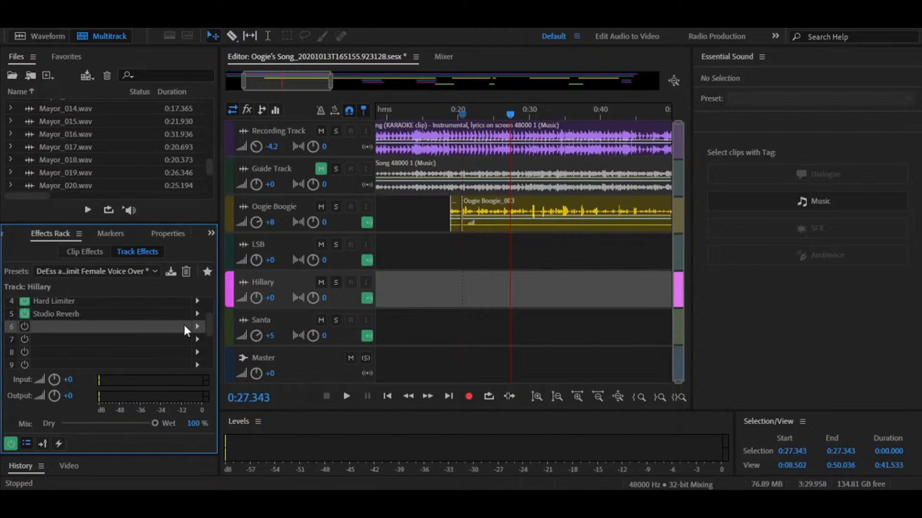
left_click(415, 321)
left_click(287, 285)
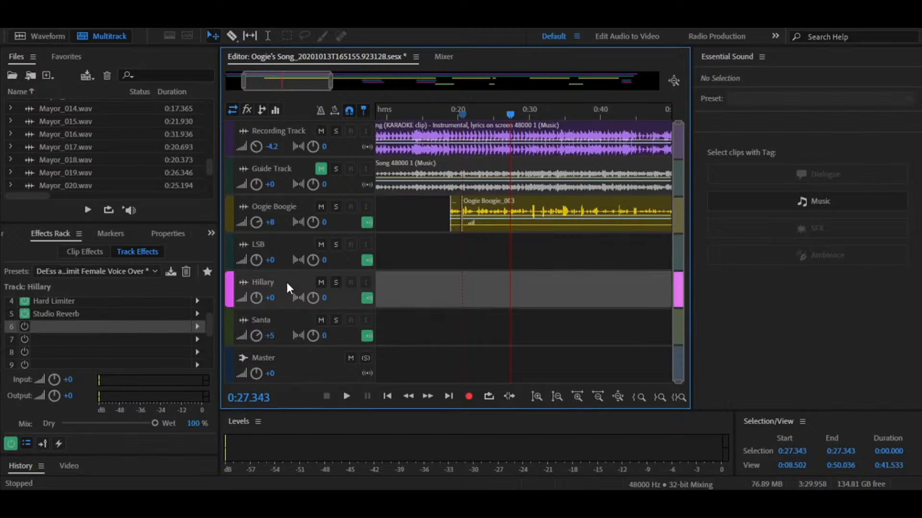
left_click(283, 246)
left_click(287, 284)
Apply the DeEss and Limit Male Voice Over preset to the Santa track and add Studio Reverb in slot 5.
left_click(281, 315)
left_click(131, 272)
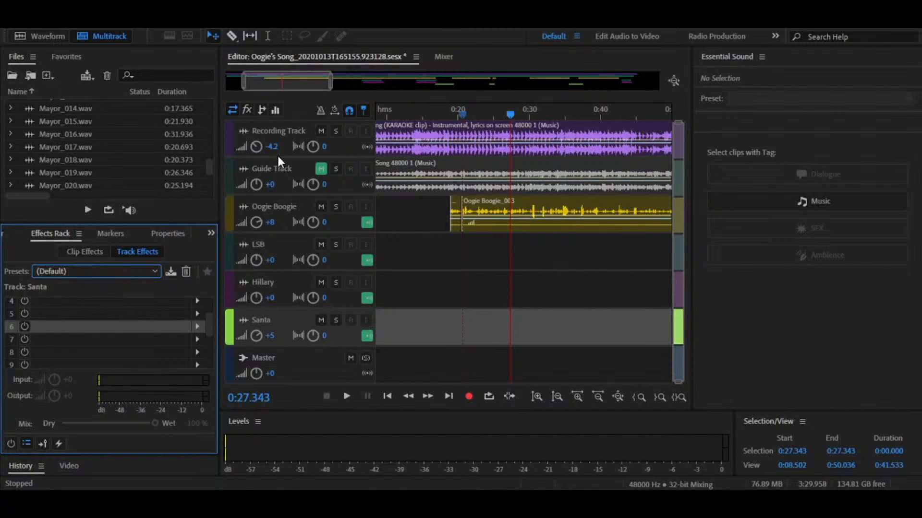
left_click(277, 127)
left_click(174, 312)
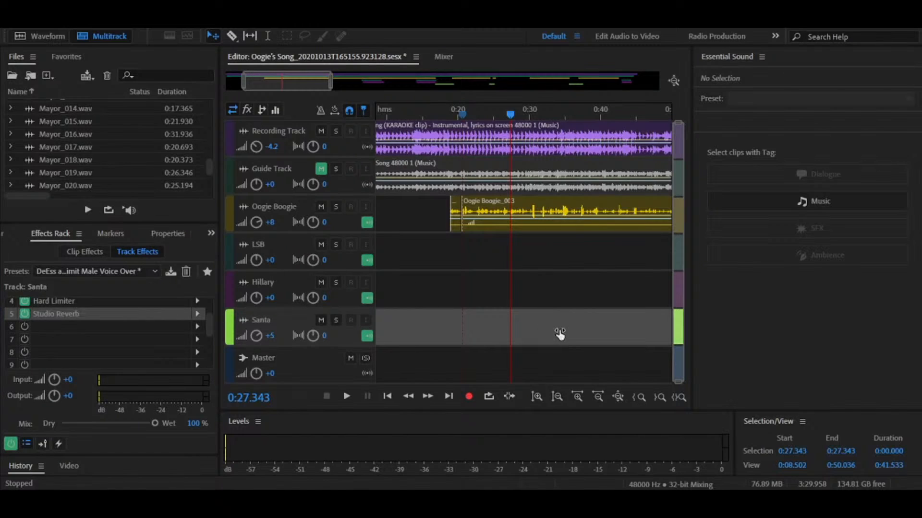
Play the whole song from the beginning to about 3:17, opening the Oogie Boogie track's Studio Reverb during playback.
left_click(637, 292)
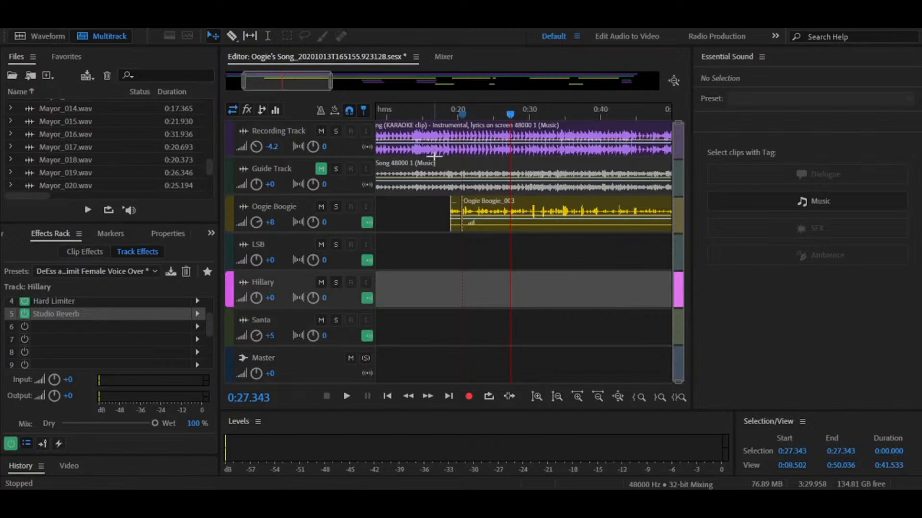
left_click_drag(397, 115, 366, 115)
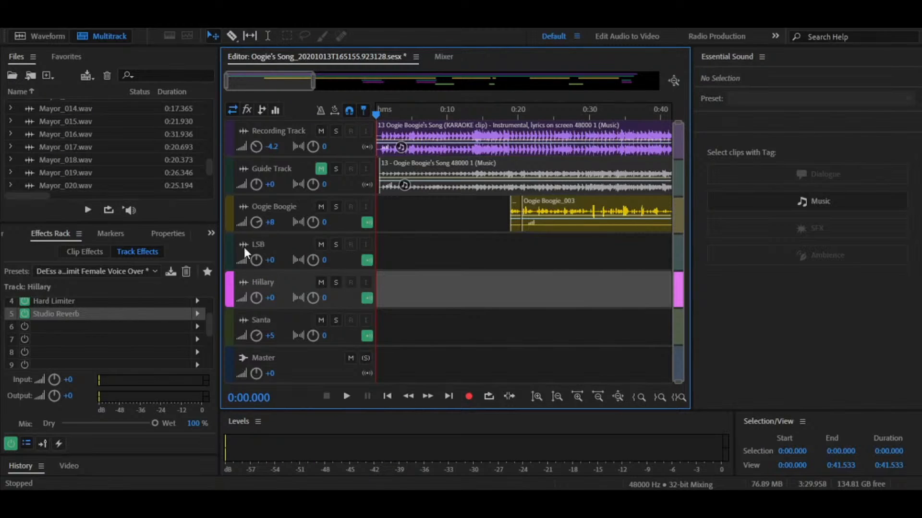
key("space")
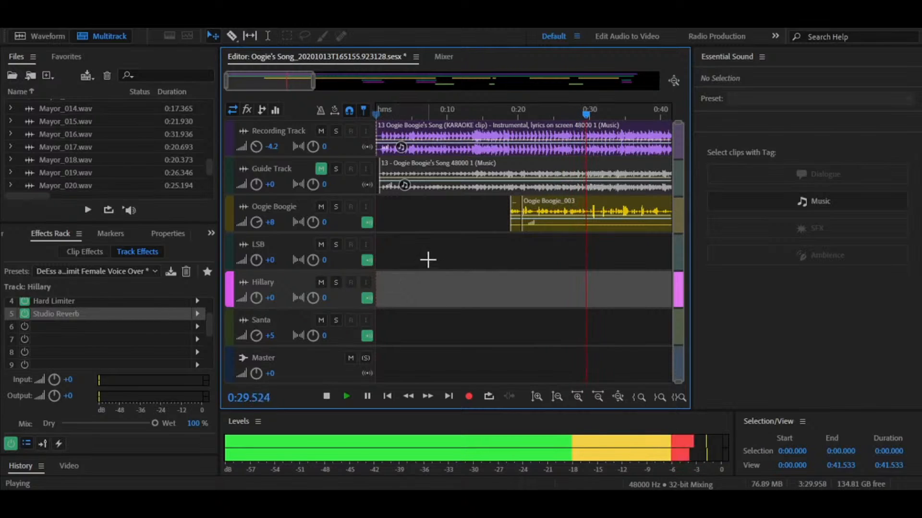
left_click(297, 222)
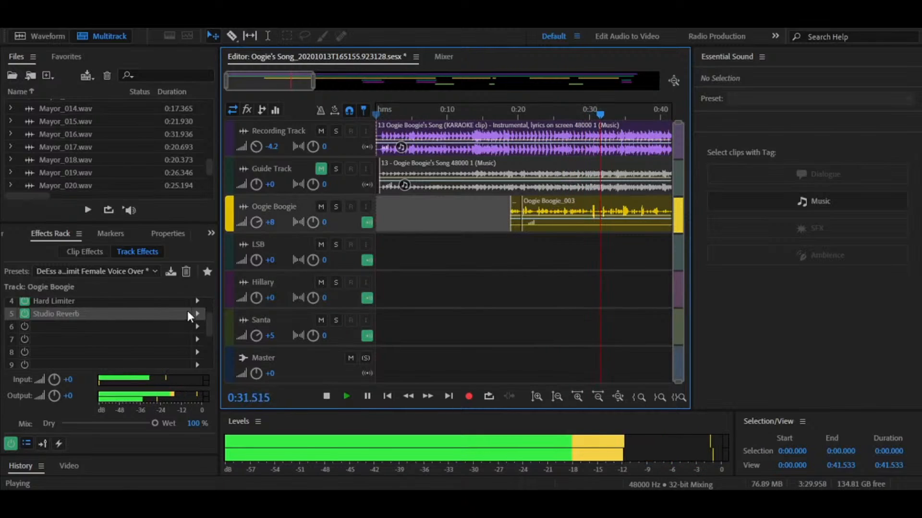
left_click(191, 313)
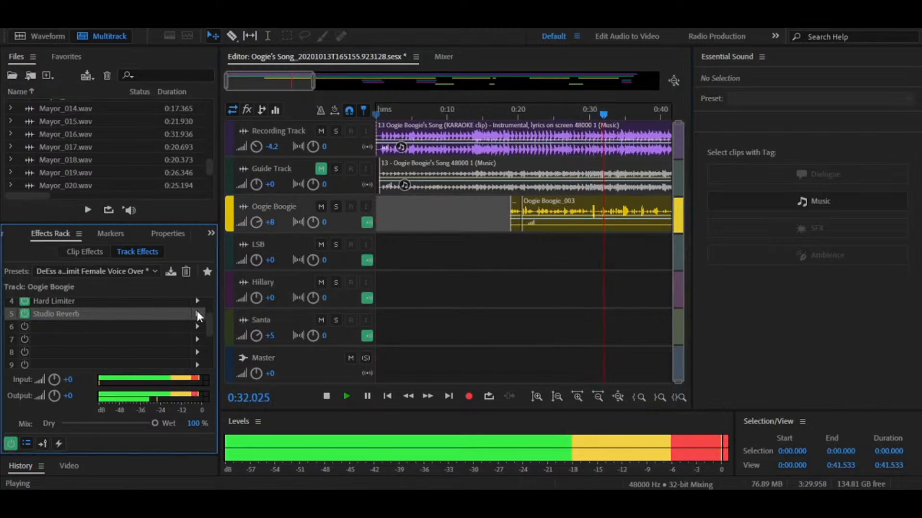
double_click(73, 315)
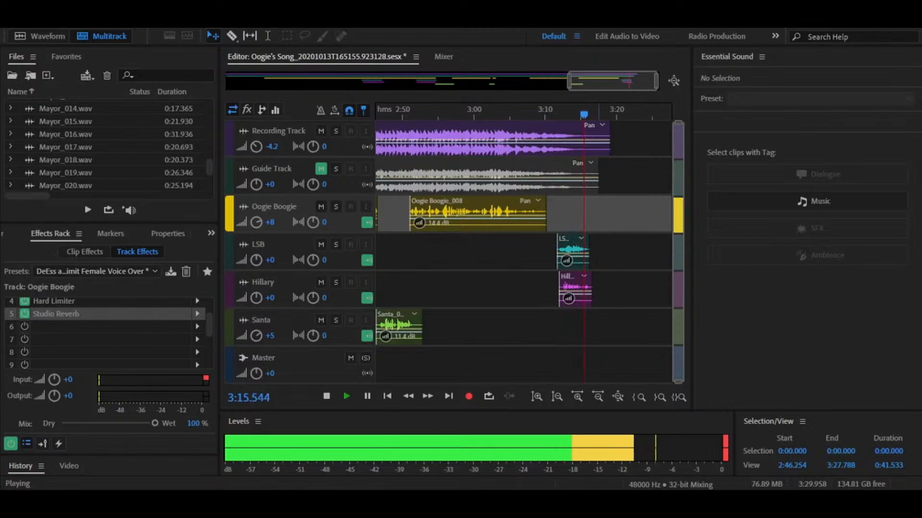
left_click(605, 340)
key("space")
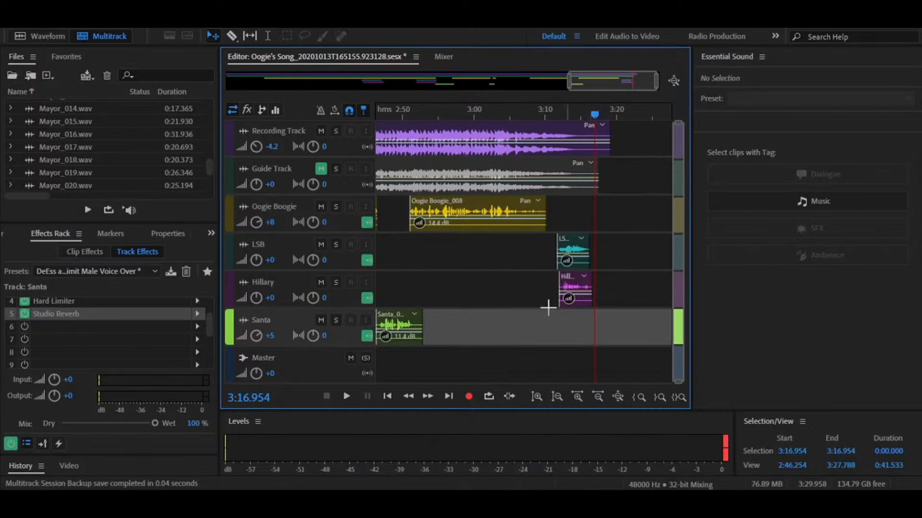
Solo the LSB track and play its LSB_001 clip from about 1:06.
left_click_drag(585, 94, 372, 86)
left_click_drag(502, 108, 496, 109)
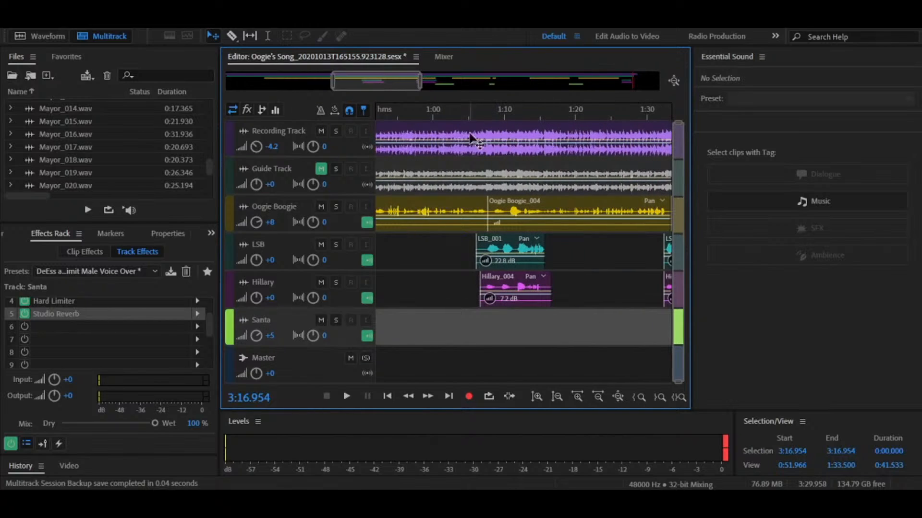
left_click(336, 245)
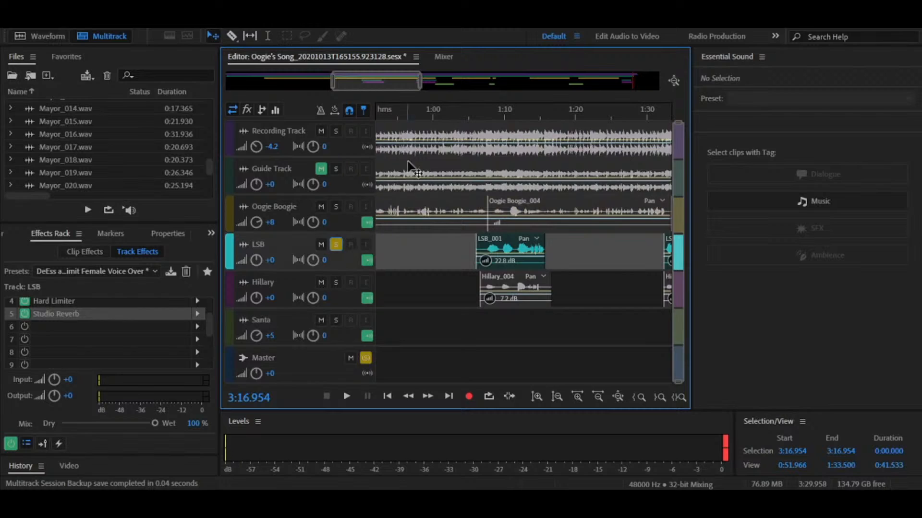
left_click(477, 111)
key("space")
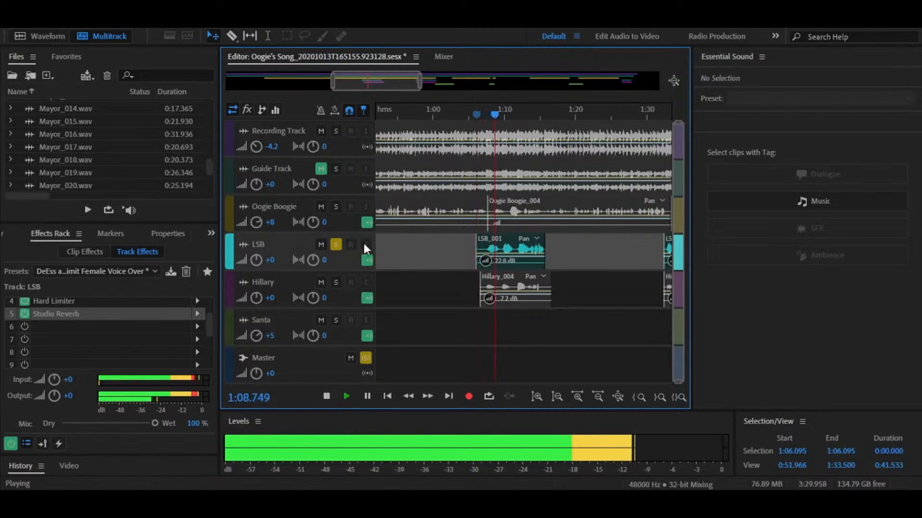
key("space")
Switch the solo from LSB to the Hillary track and play its Hillary_004 clip from about 1:07 to 1:15.
left_click(336, 244)
left_click(336, 282)
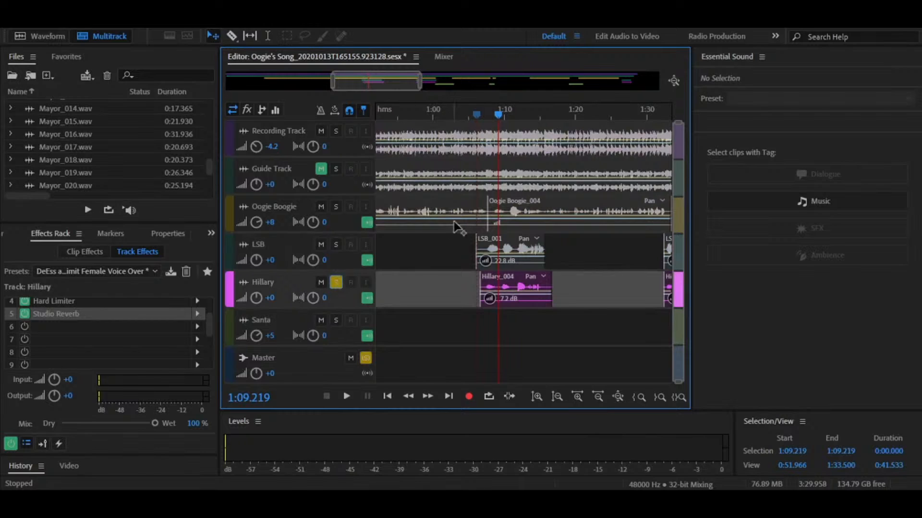
left_click(481, 113)
key("space")
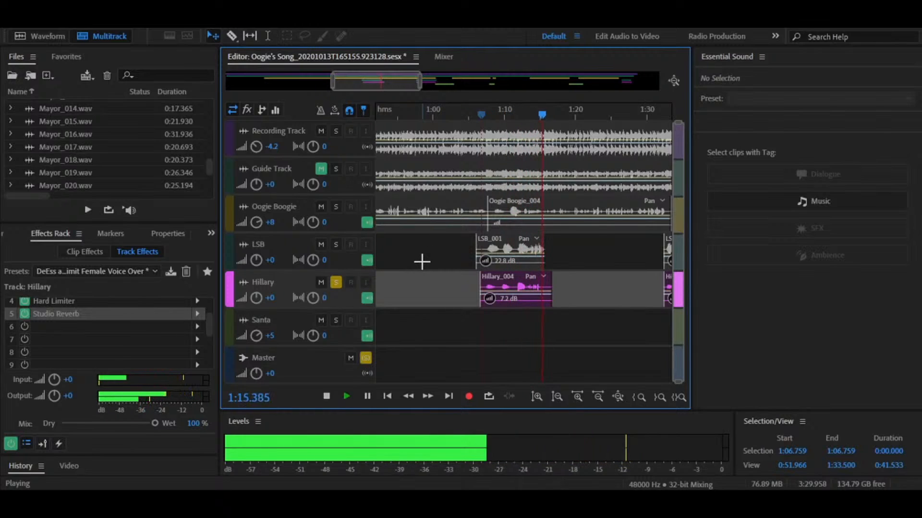
key("space")
Add Automatic Pitch Correction in slot 6 of the Hillary track and play the soloed clip from about 1:07.
left_click(196, 328)
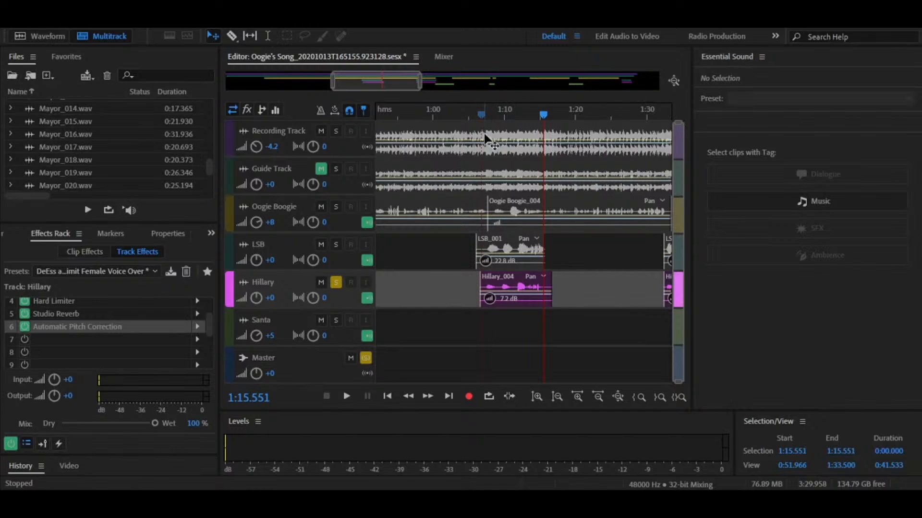
left_click(486, 115)
key("space")
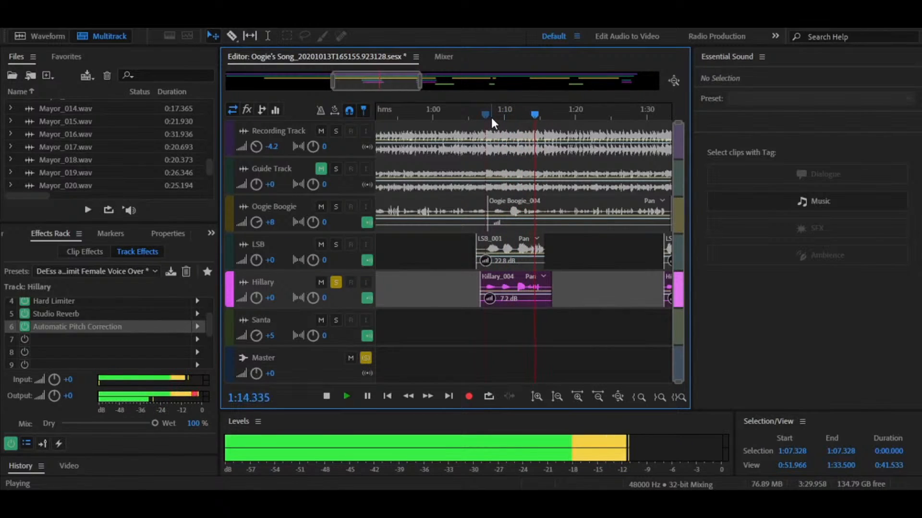
key("space")
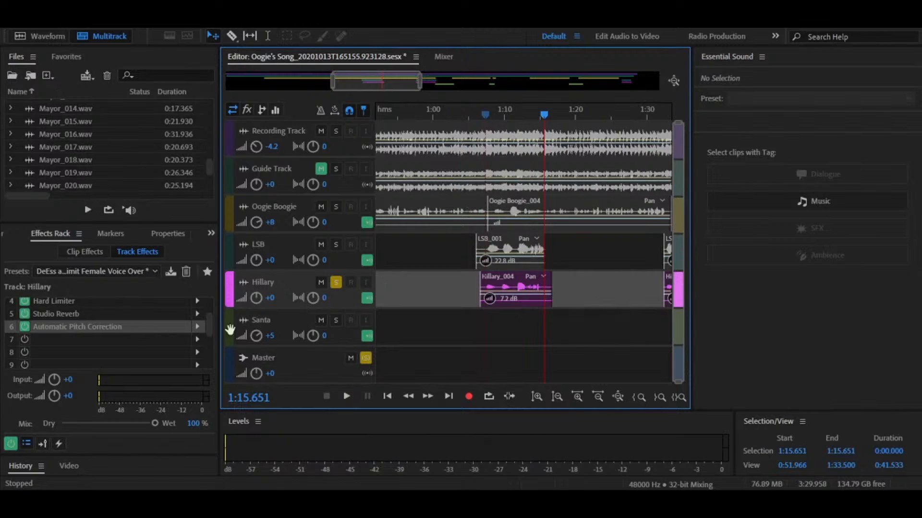
Switch off Automatic Pitch Correction on the Hillary track and remove it from the track effects.
left_click(29, 327)
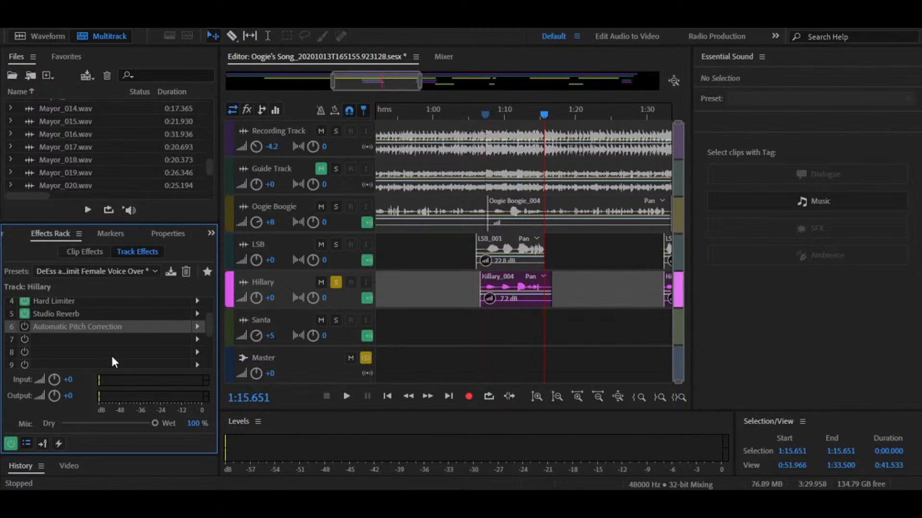
key("Delete")
left_click_drag(208, 326, 208, 313)
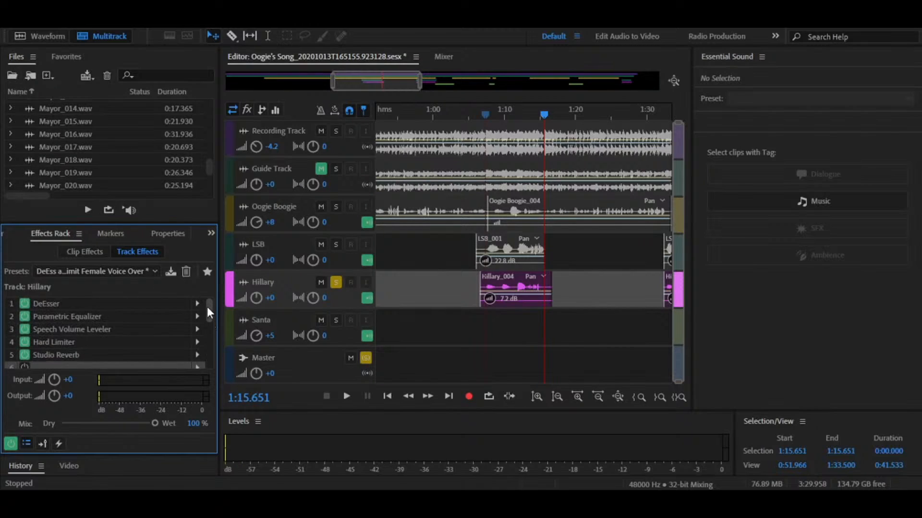